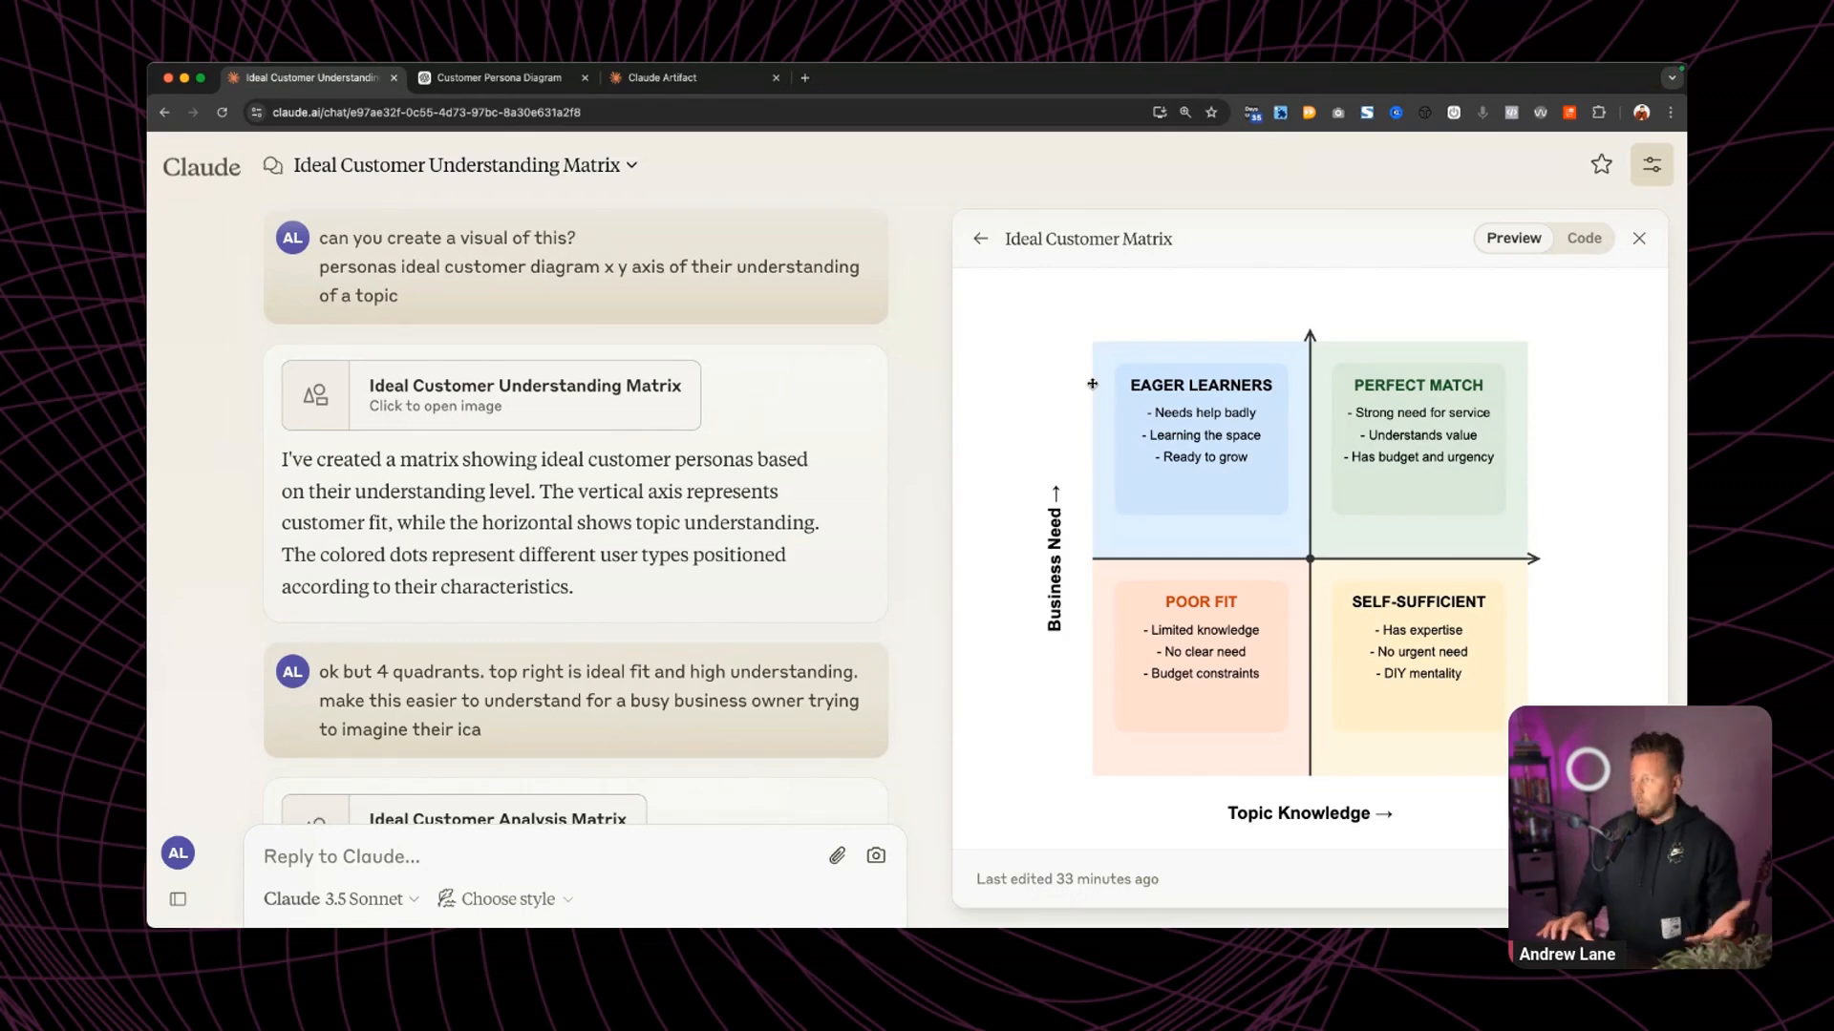
# Browse the Google image results for ideal customer persona diagrams with x and y axes.
pyautogui.press('F1')
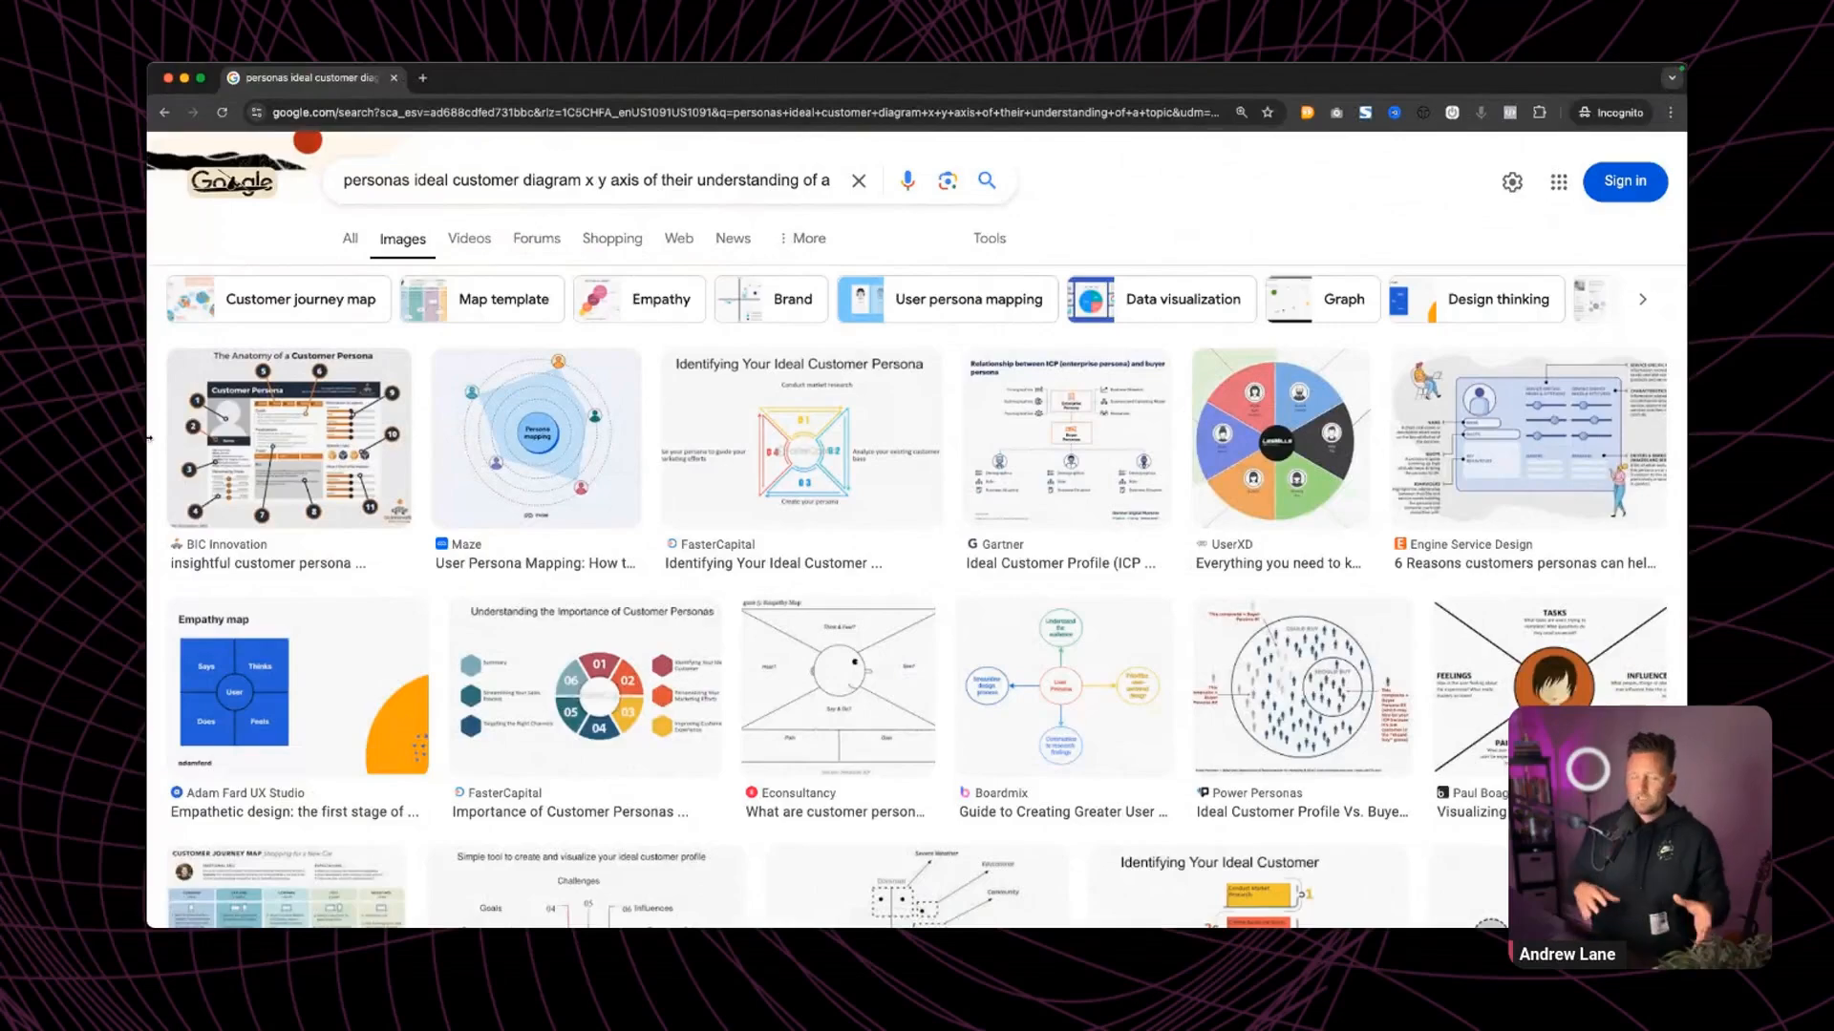
pyautogui.scroll(-8, 864, 442)
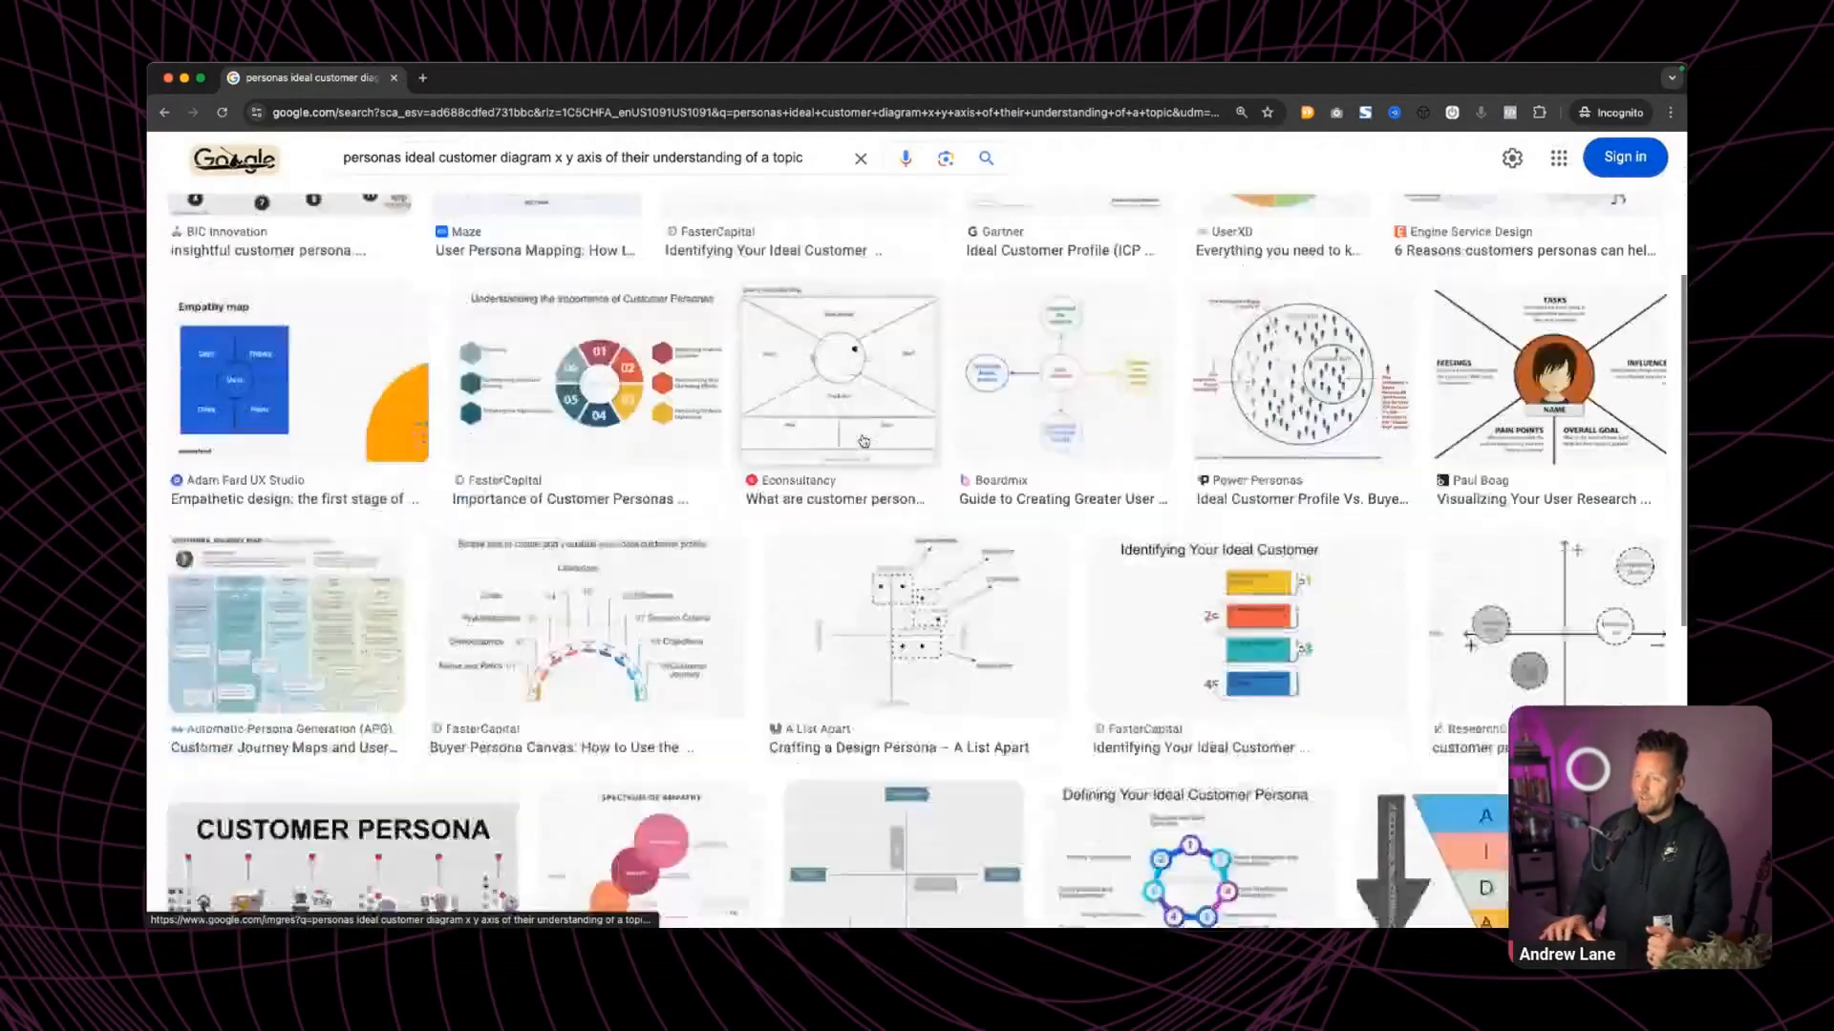
pyautogui.scroll(10, 863, 441)
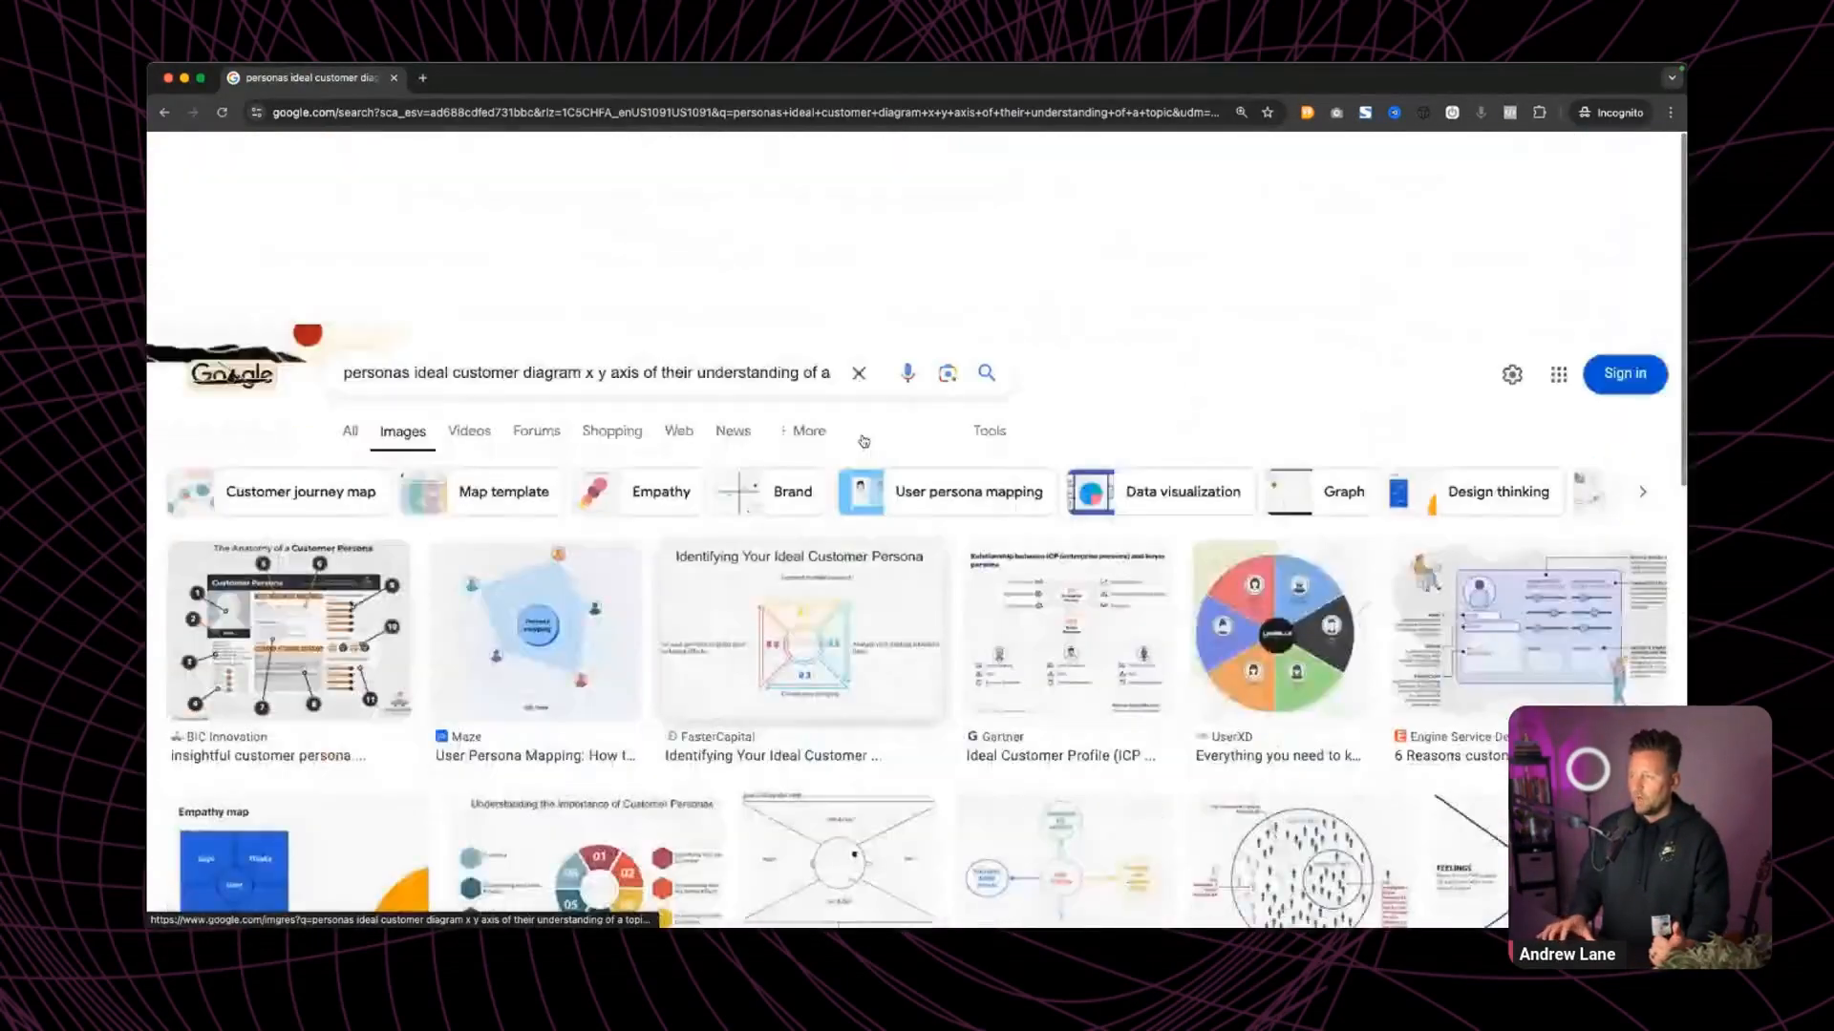
pyautogui.scroll(-2, 863, 442)
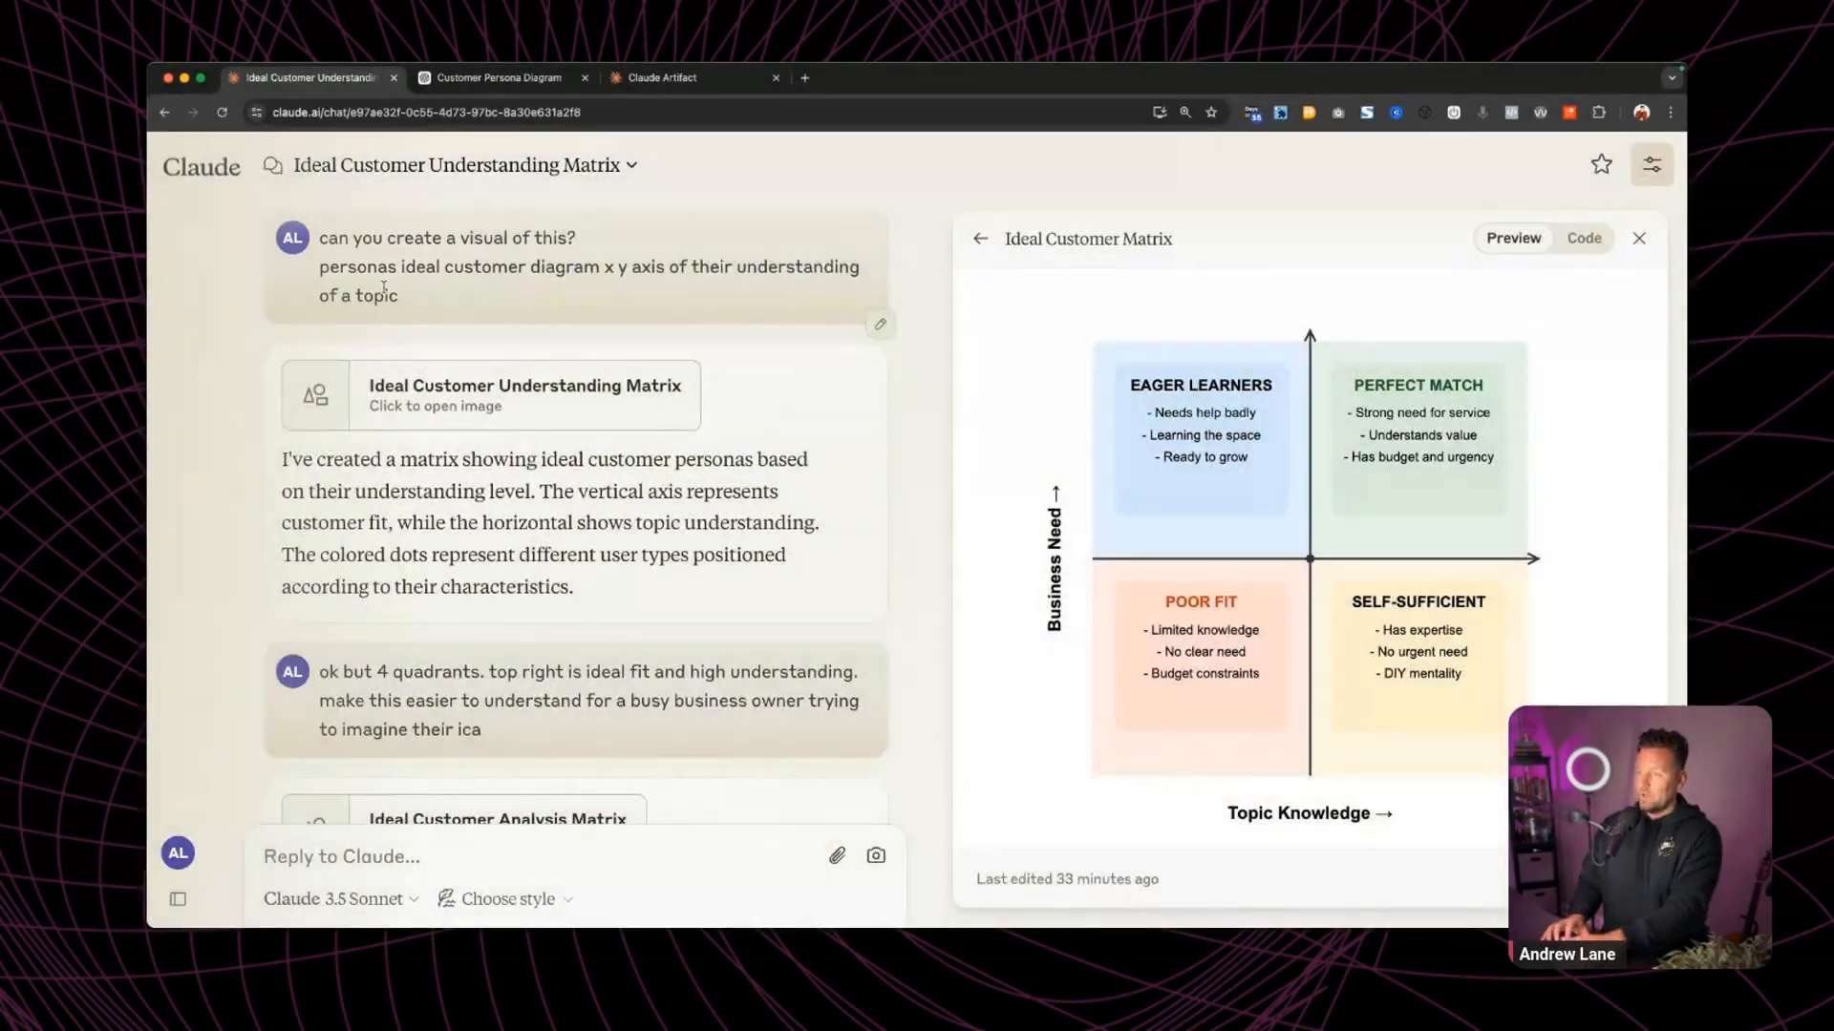
# Skim the Claude conversation and review its first prompt requesting a visual of the ideal customer persona diagram.
pyautogui.scroll(-20, 384, 287)
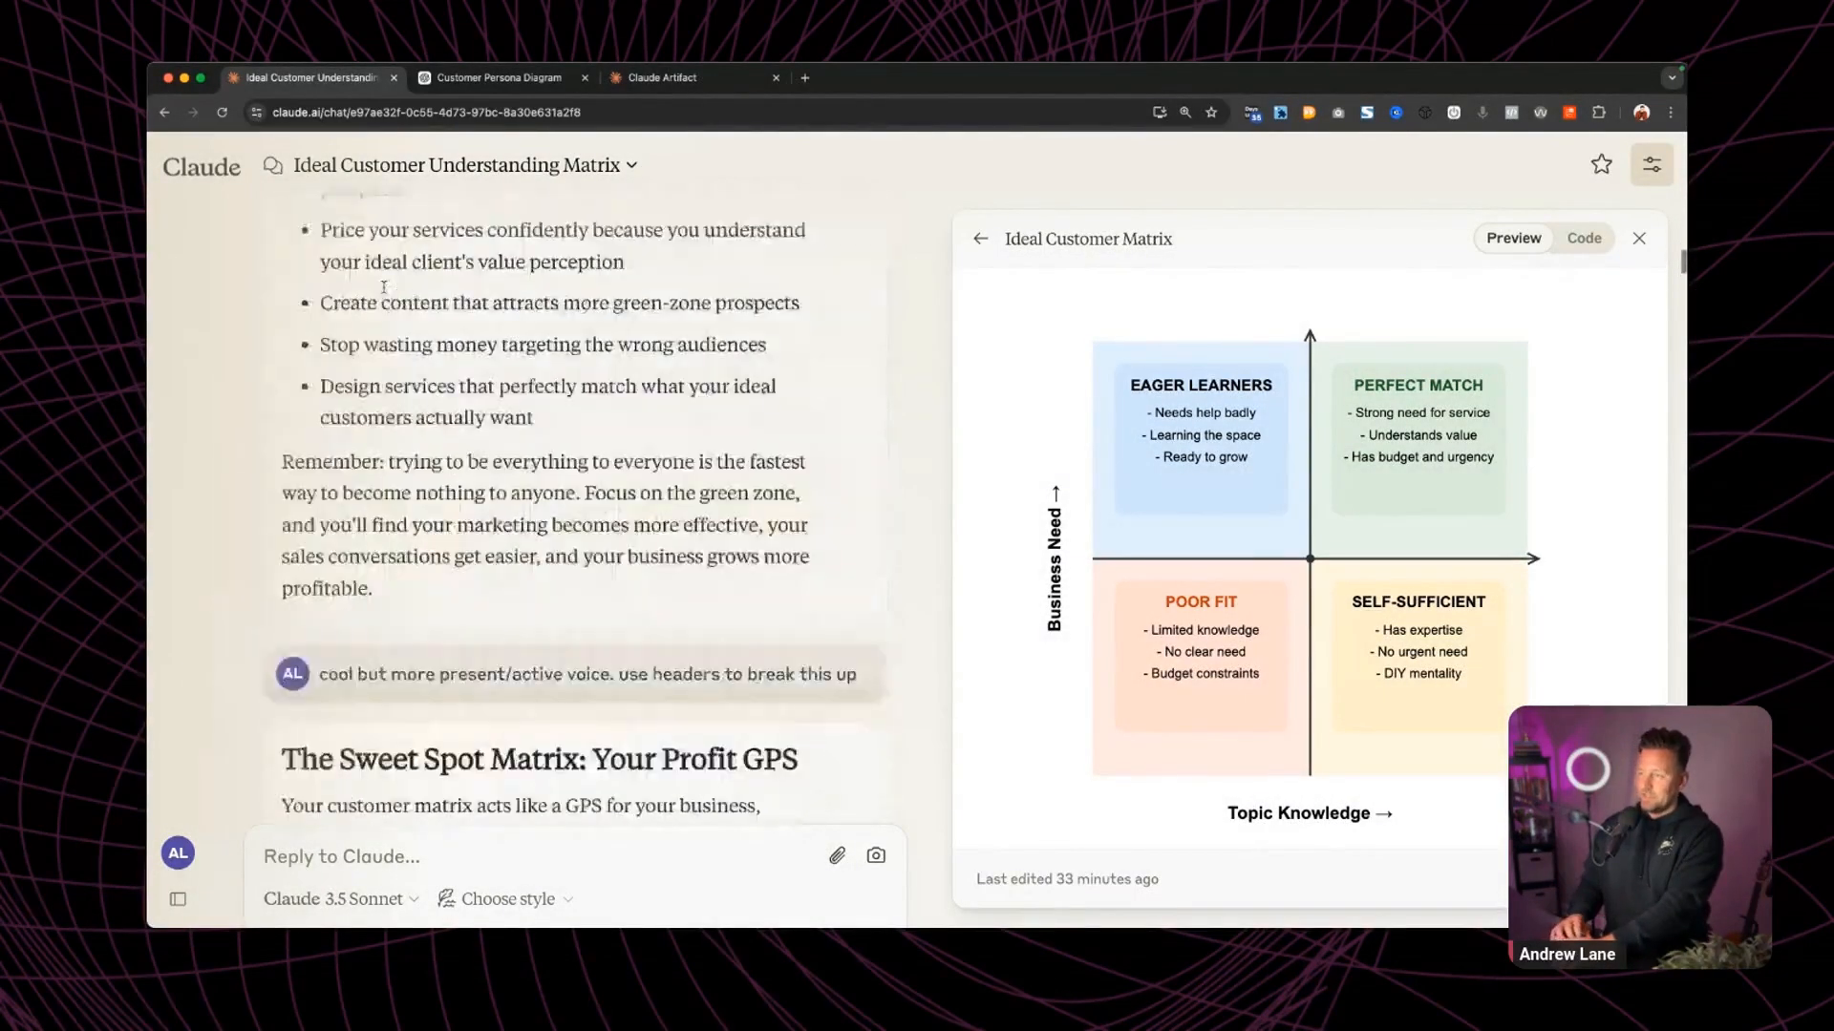
pyautogui.scroll(20, 383, 286)
pyautogui.click(499, 78)
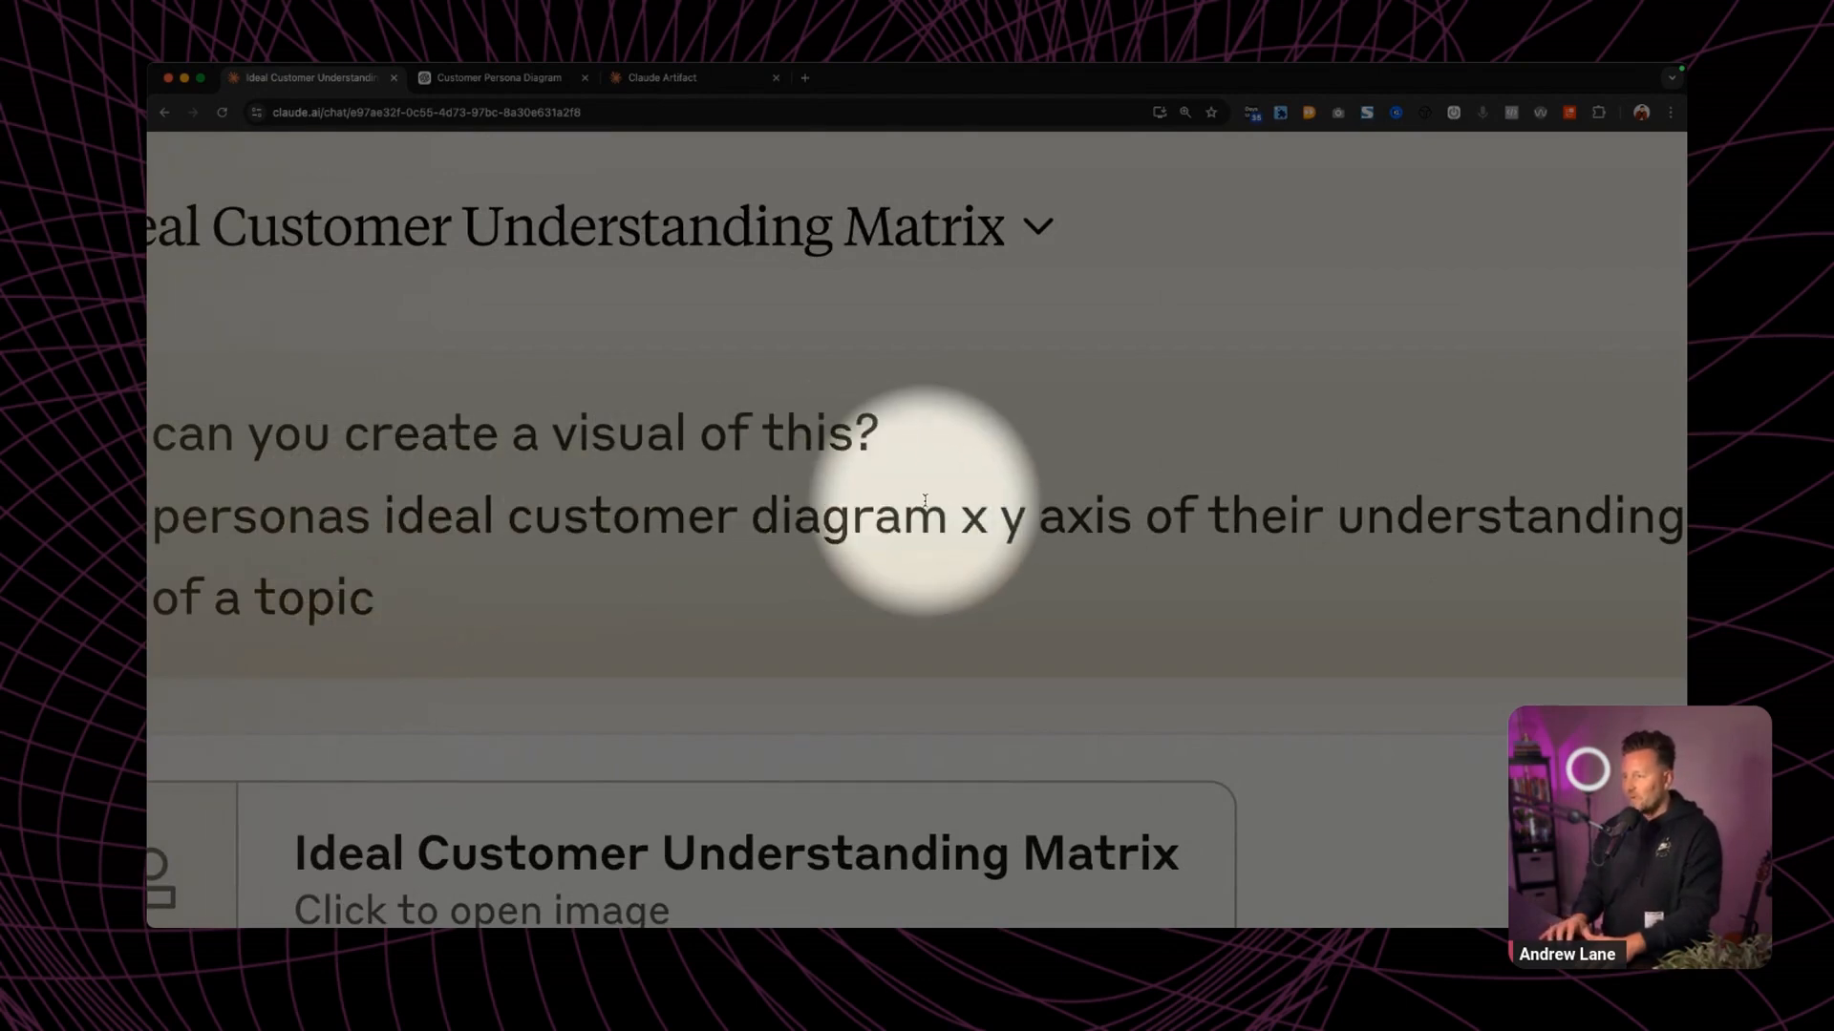
pyautogui.hscroll(1, 926, 507)
pyautogui.hscroll(1, 1027, 527)
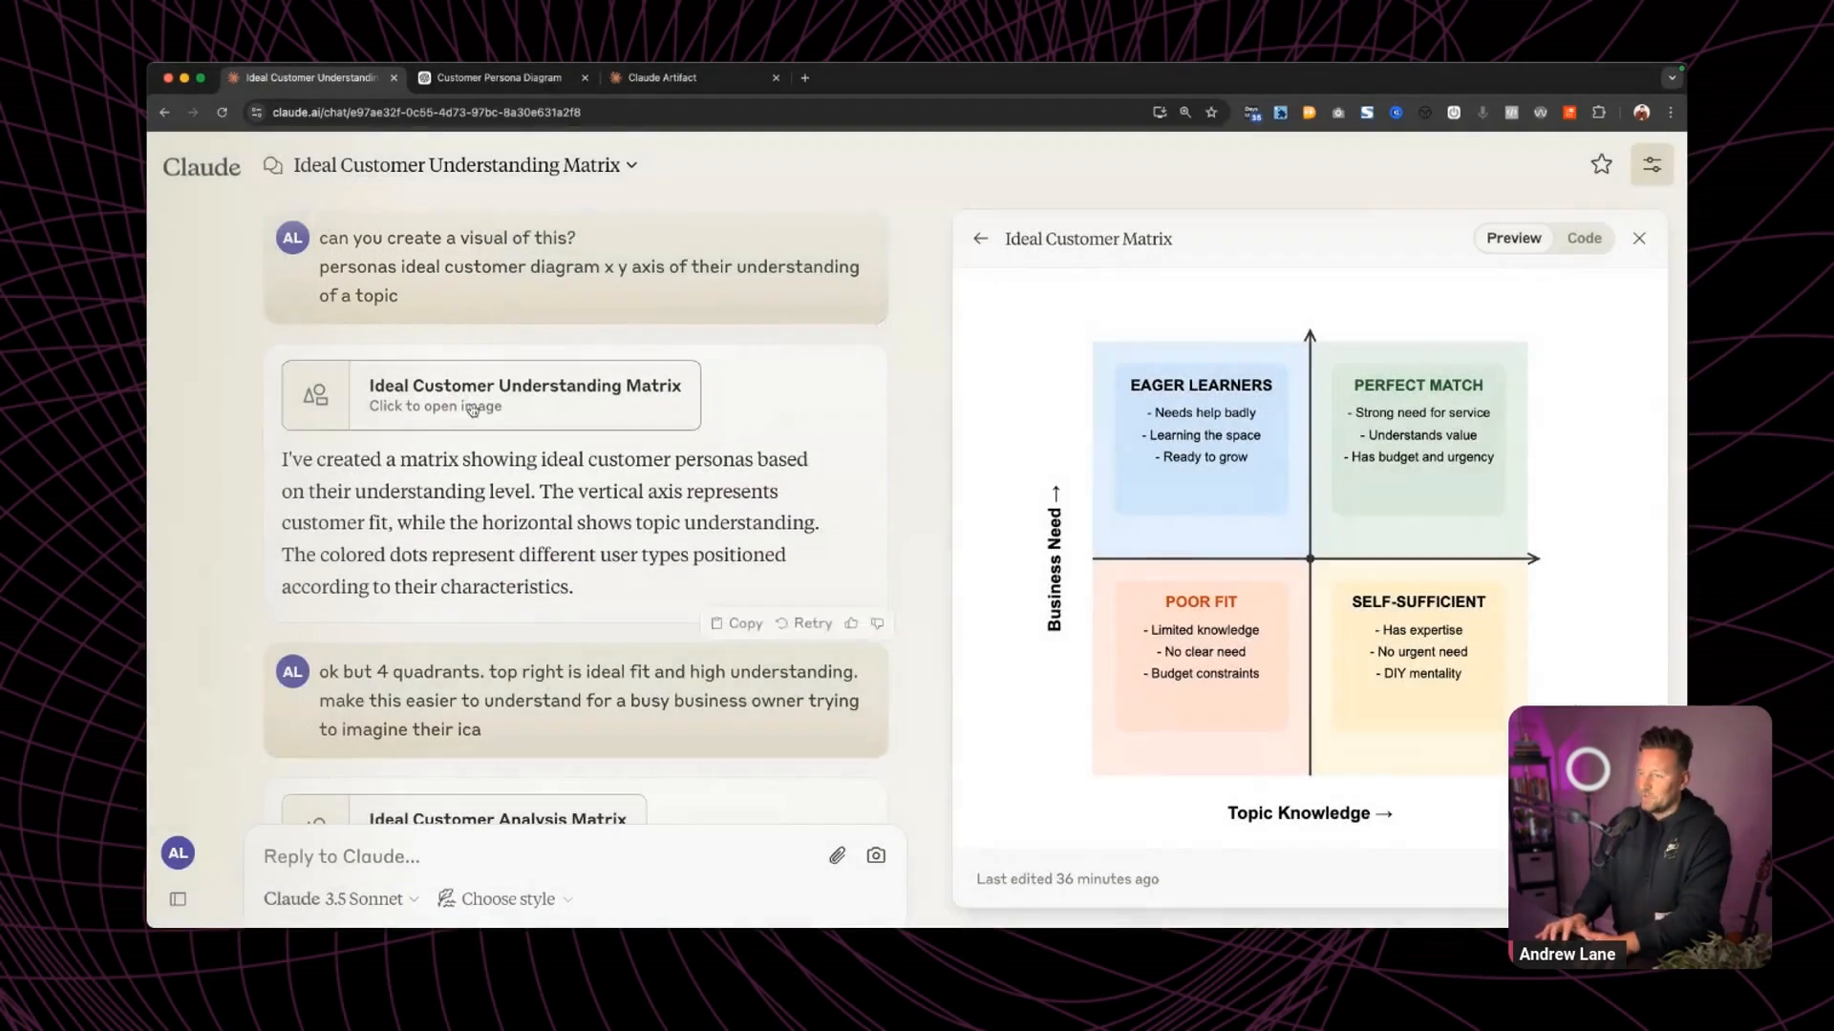
# View the Ideal Customer Understanding Matrix image and the four-quadrant Ideal Customer Analysis Matrix that follows it.
pyautogui.click(516, 392)
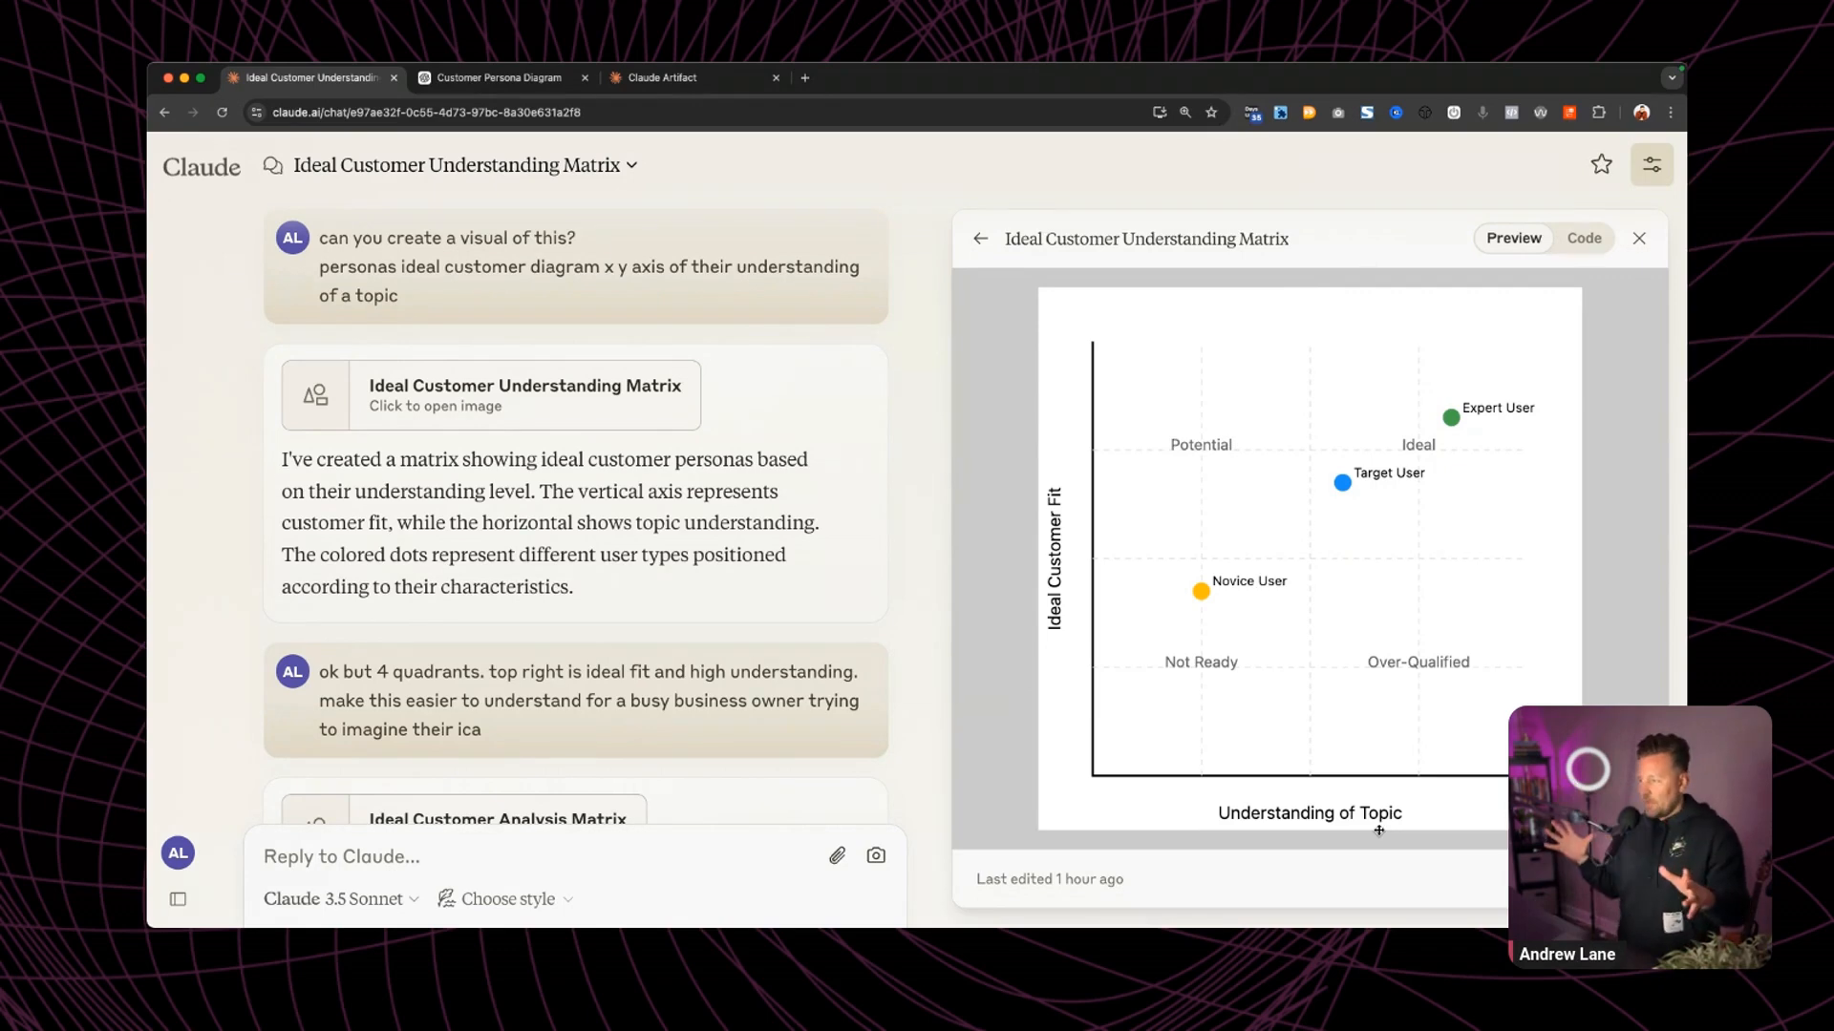
pyautogui.scroll(-3, 573, 573)
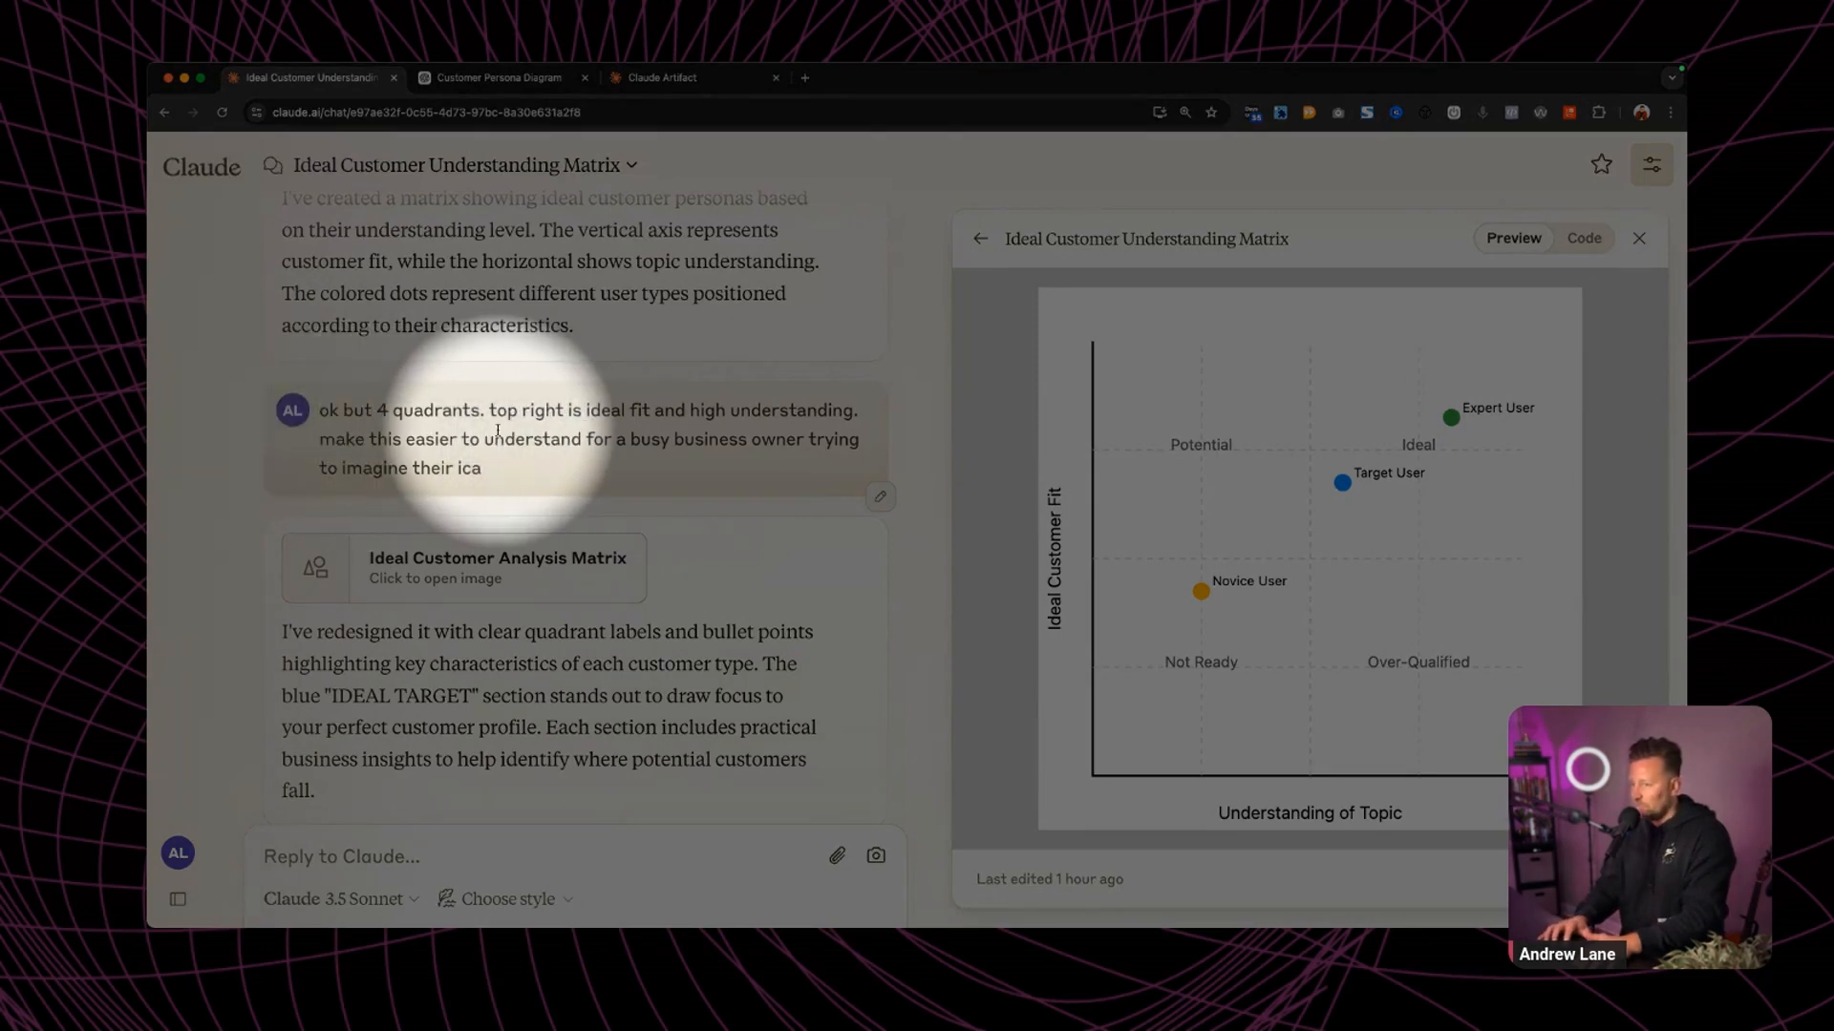
pyautogui.click(481, 589)
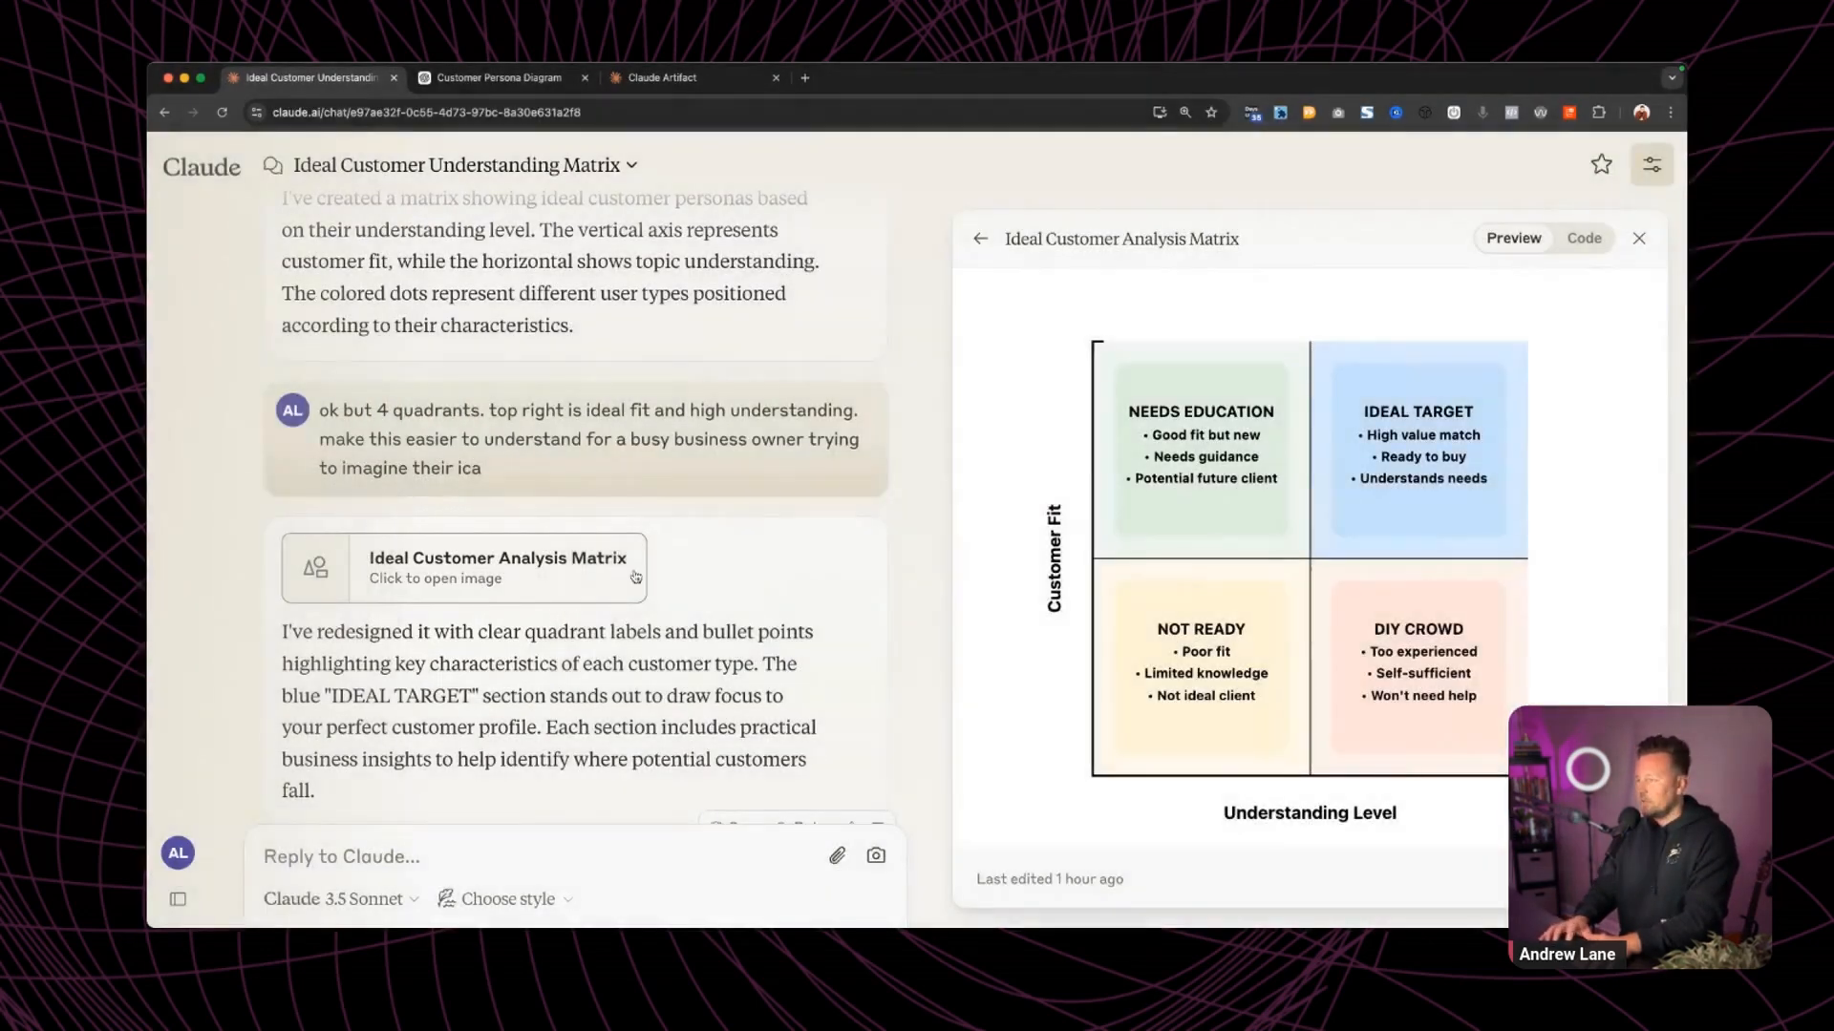
# Review the prompt about the centre zero, axis arrows and quadrant colours, and view the Ideal Customer Matrix with Center Origin image.
pyautogui.scroll(-3, 573, 573)
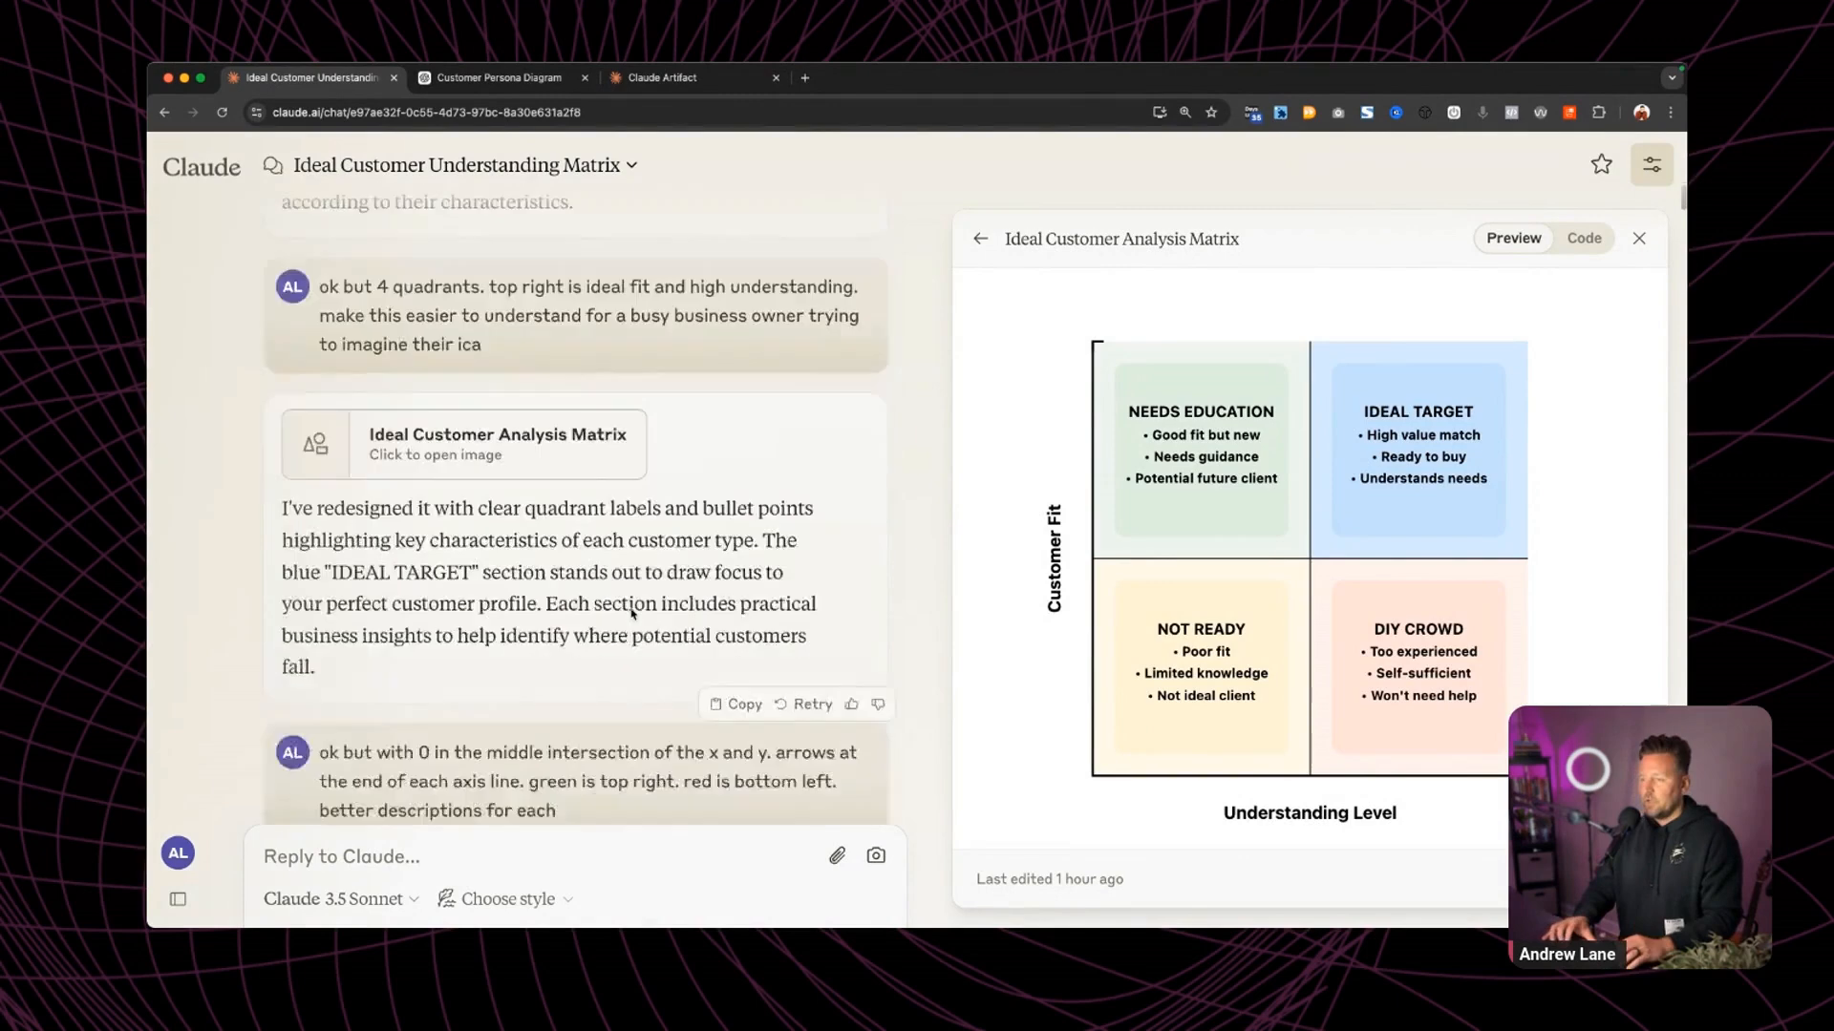
pyautogui.tripleClick(421, 619)
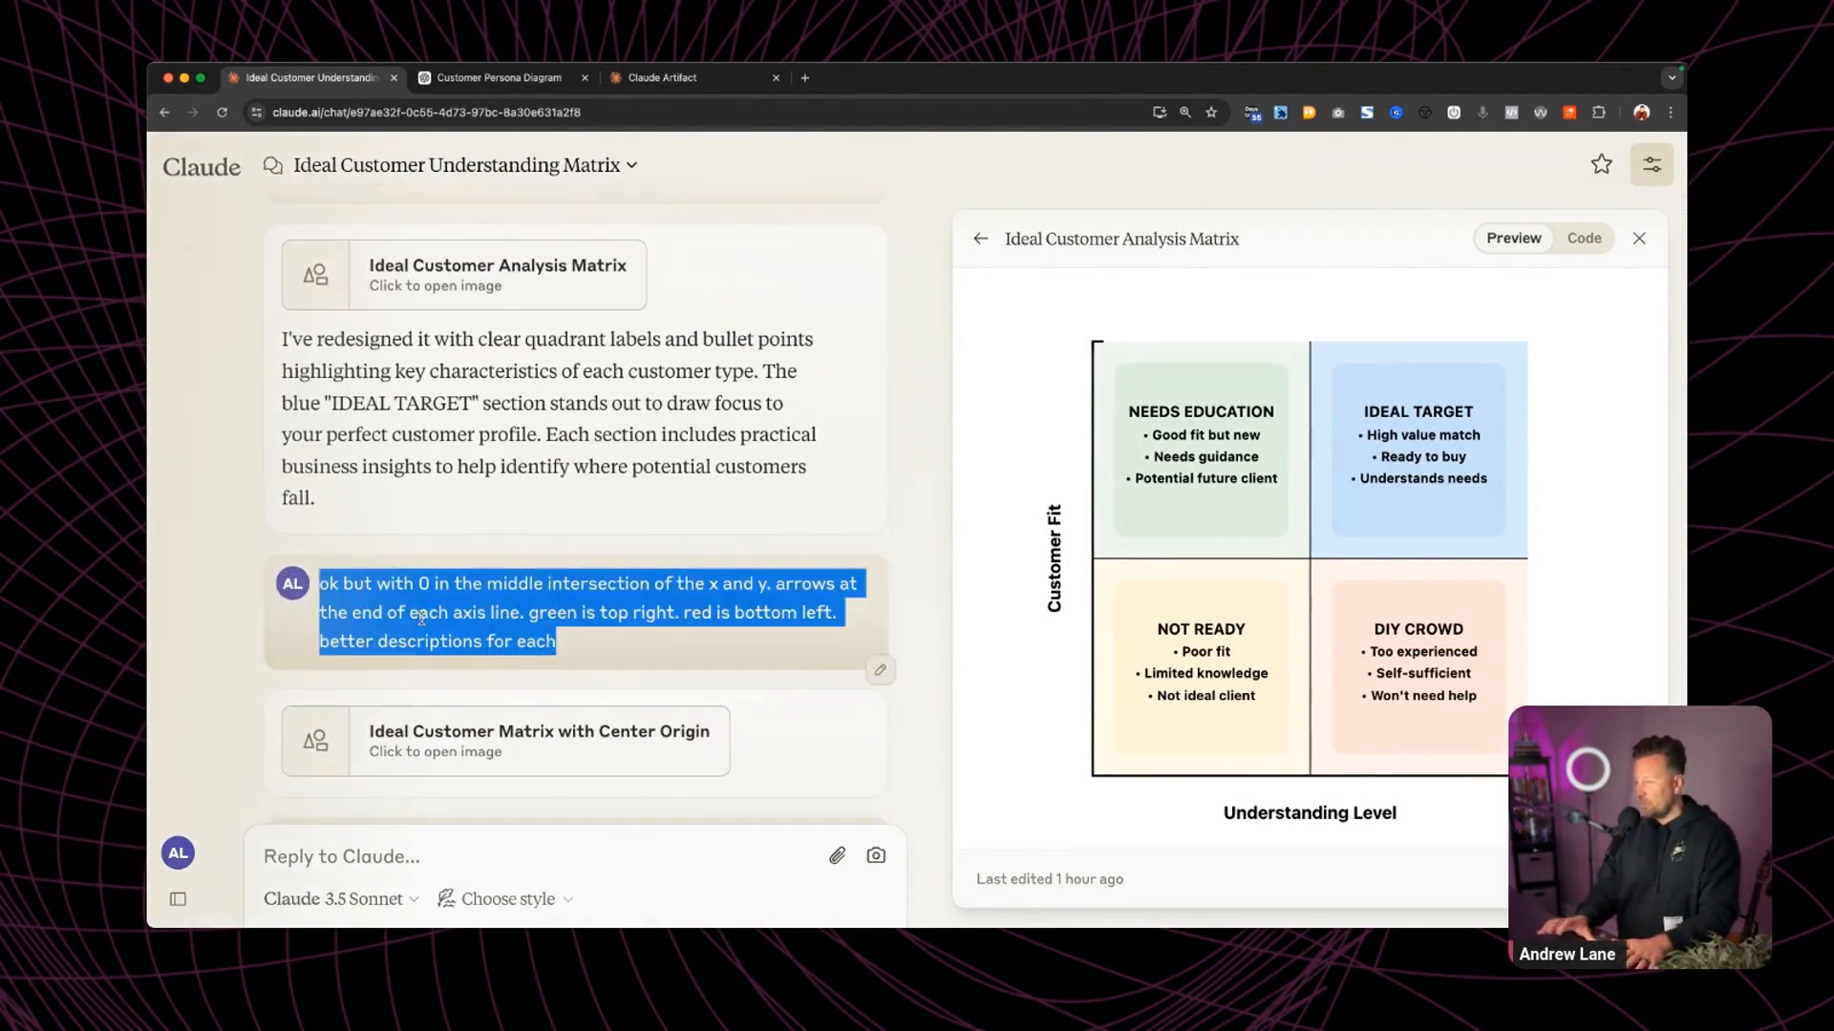
pyautogui.scroll(-3, 421, 618)
pyautogui.click(535, 466)
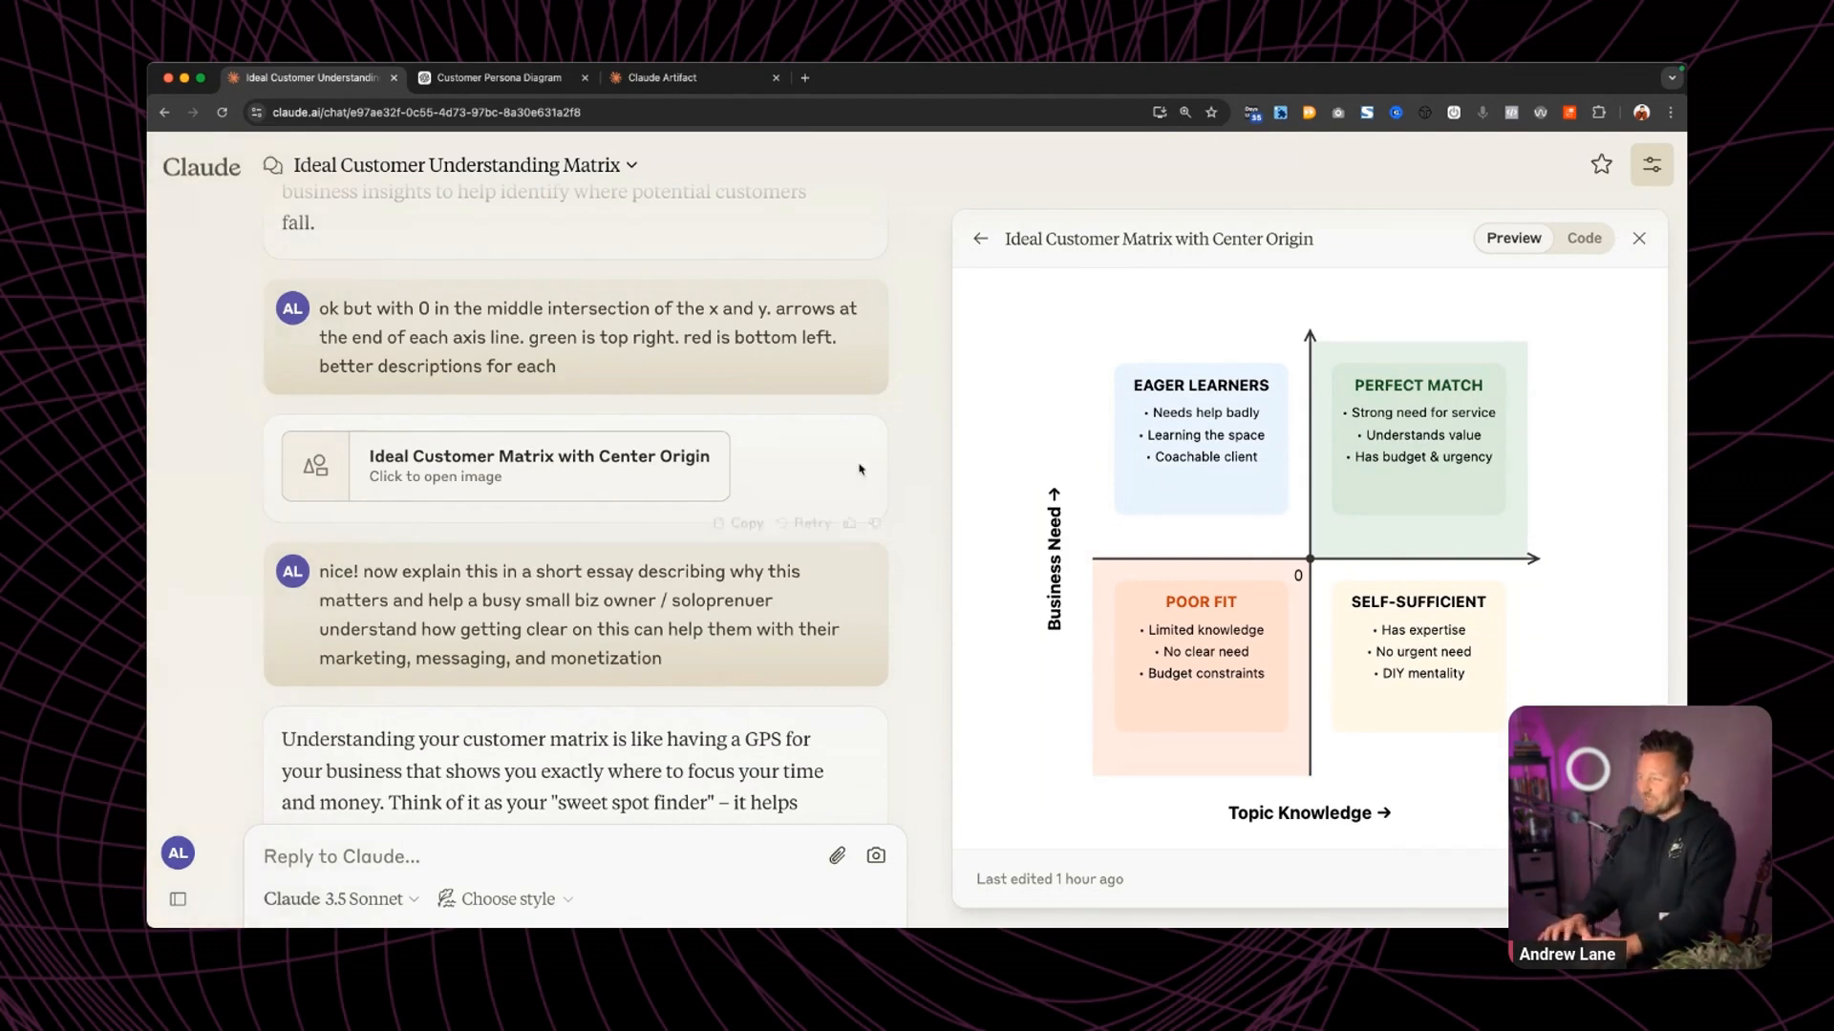
# Read the prompt requesting a short essay on why the matrix matters and examine the opening of Claude's essay.
pyautogui.scroll(-1, 726, 558)
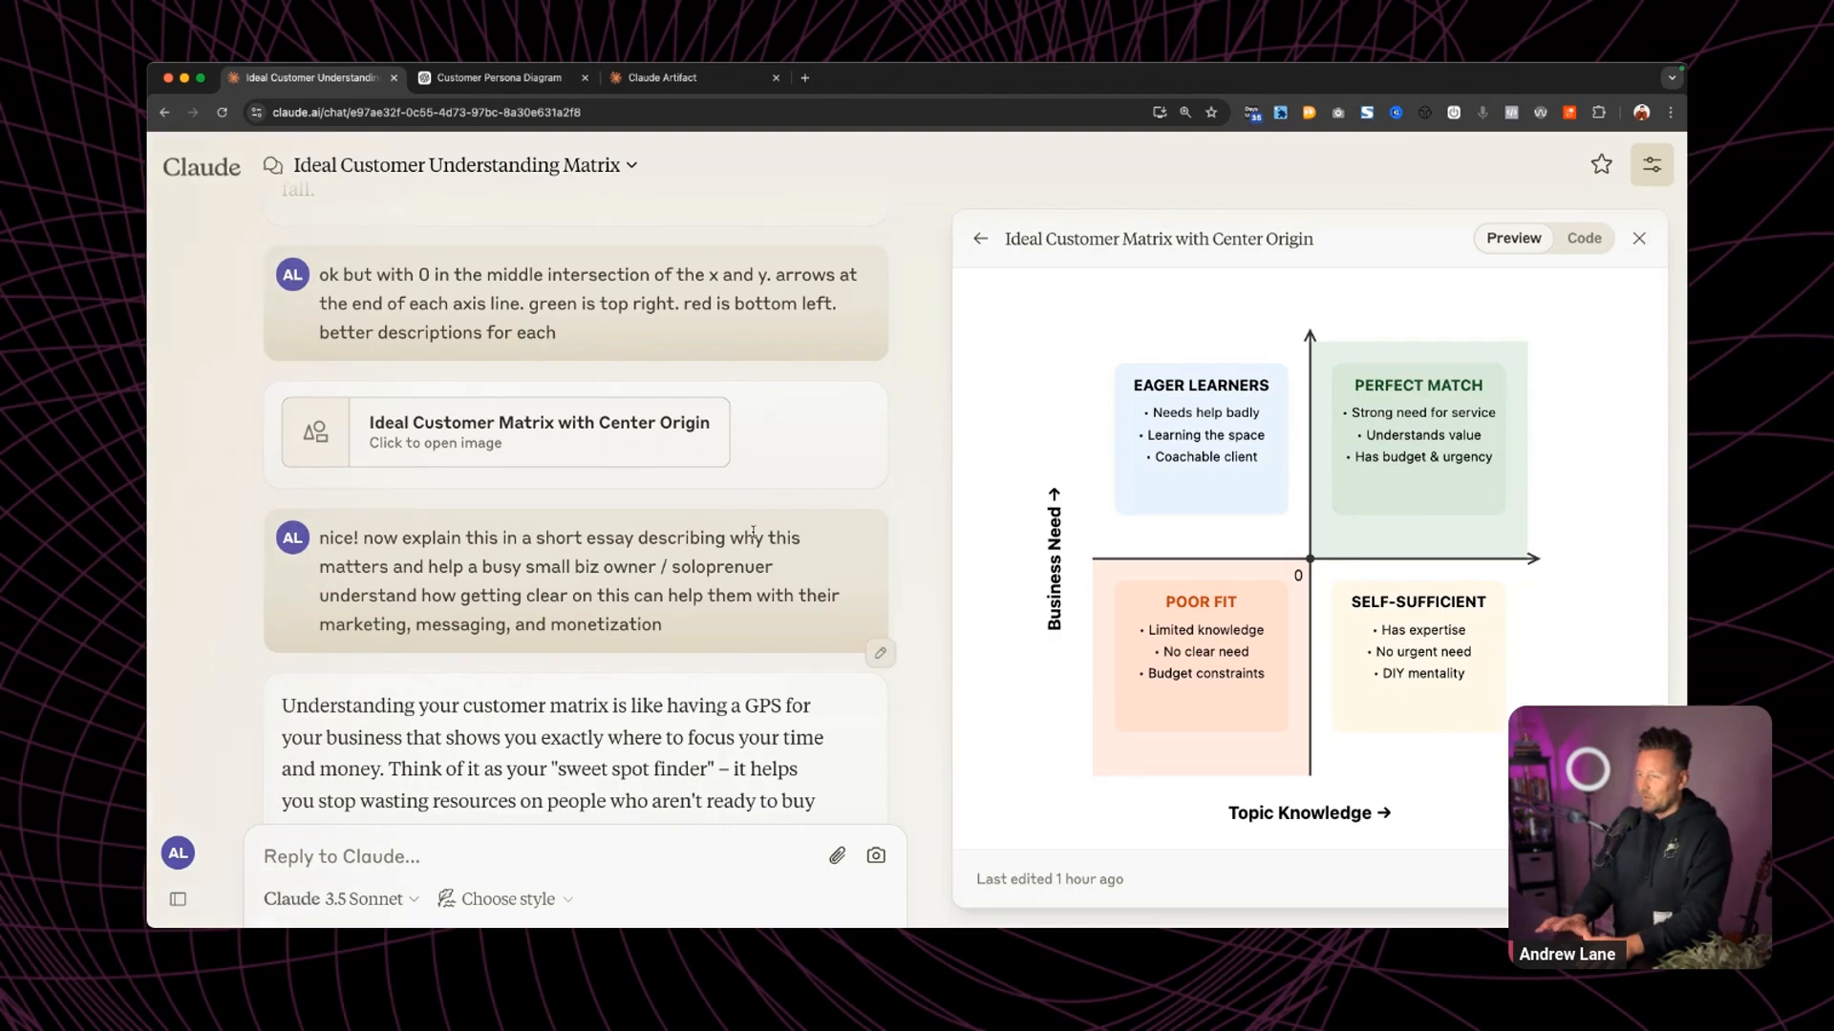
pyautogui.scroll(-1, 753, 532)
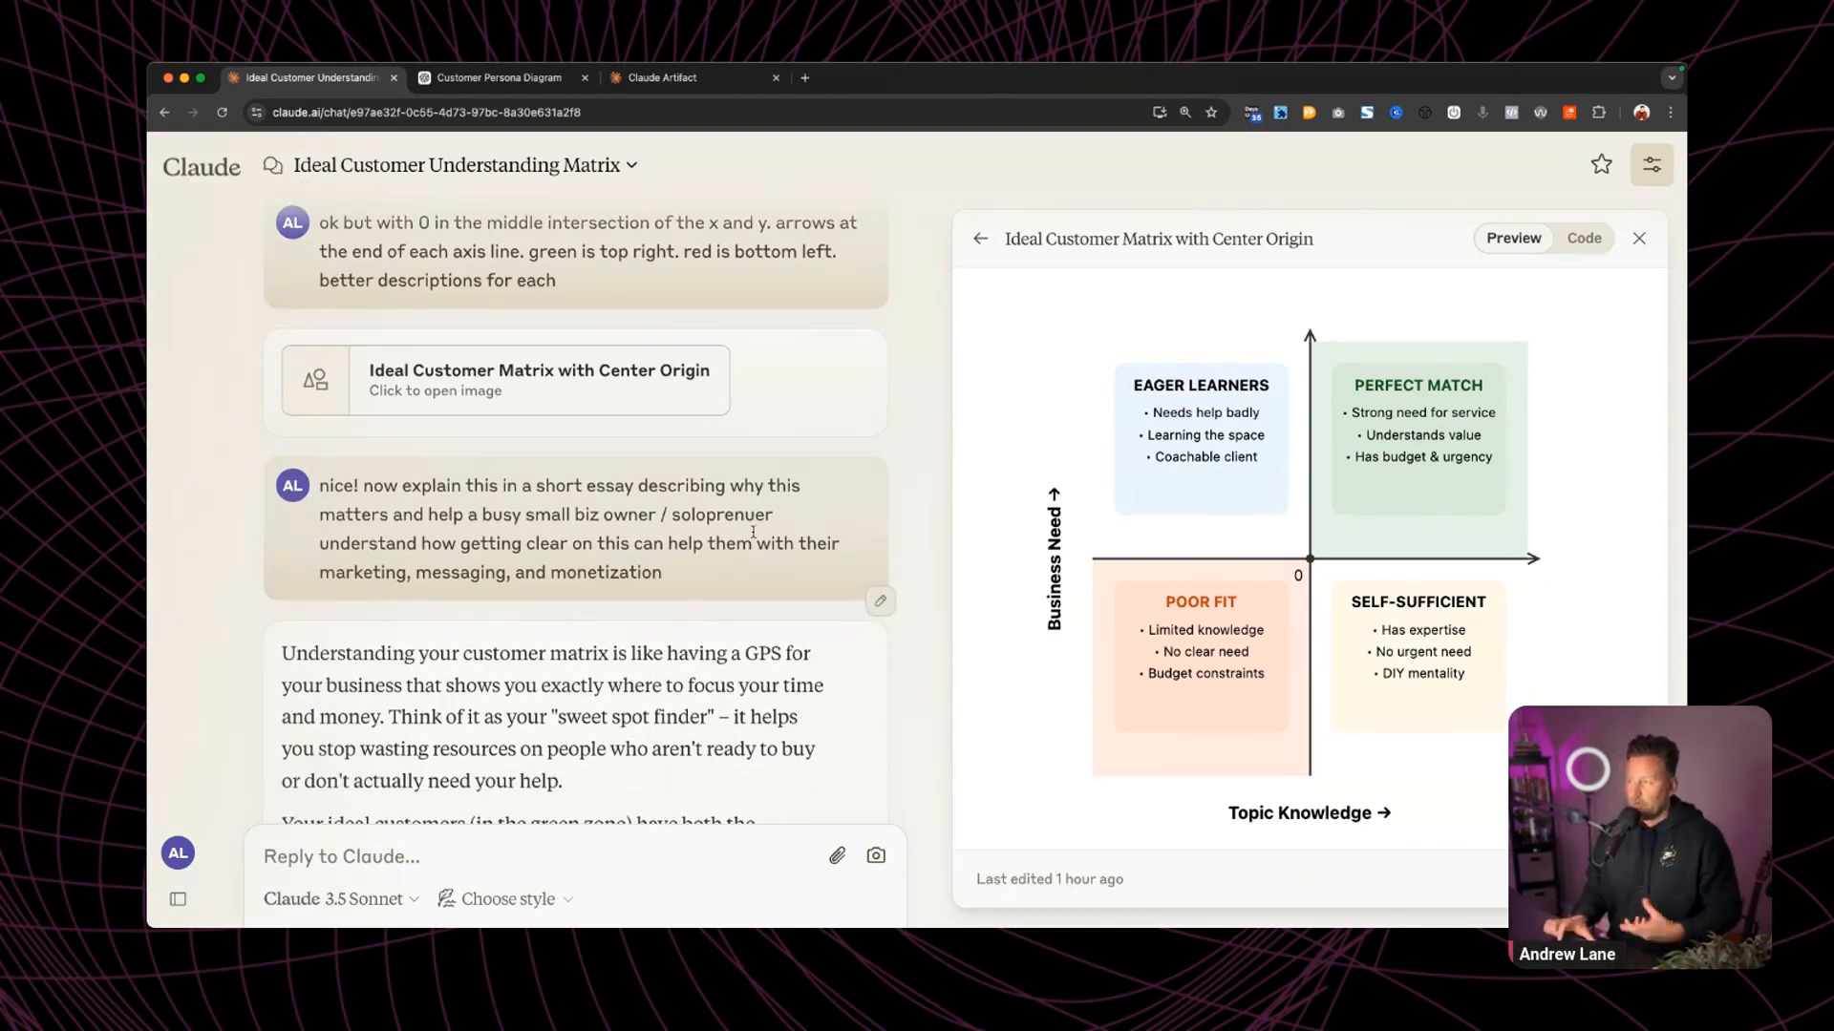
pyautogui.scroll(-2, 752, 532)
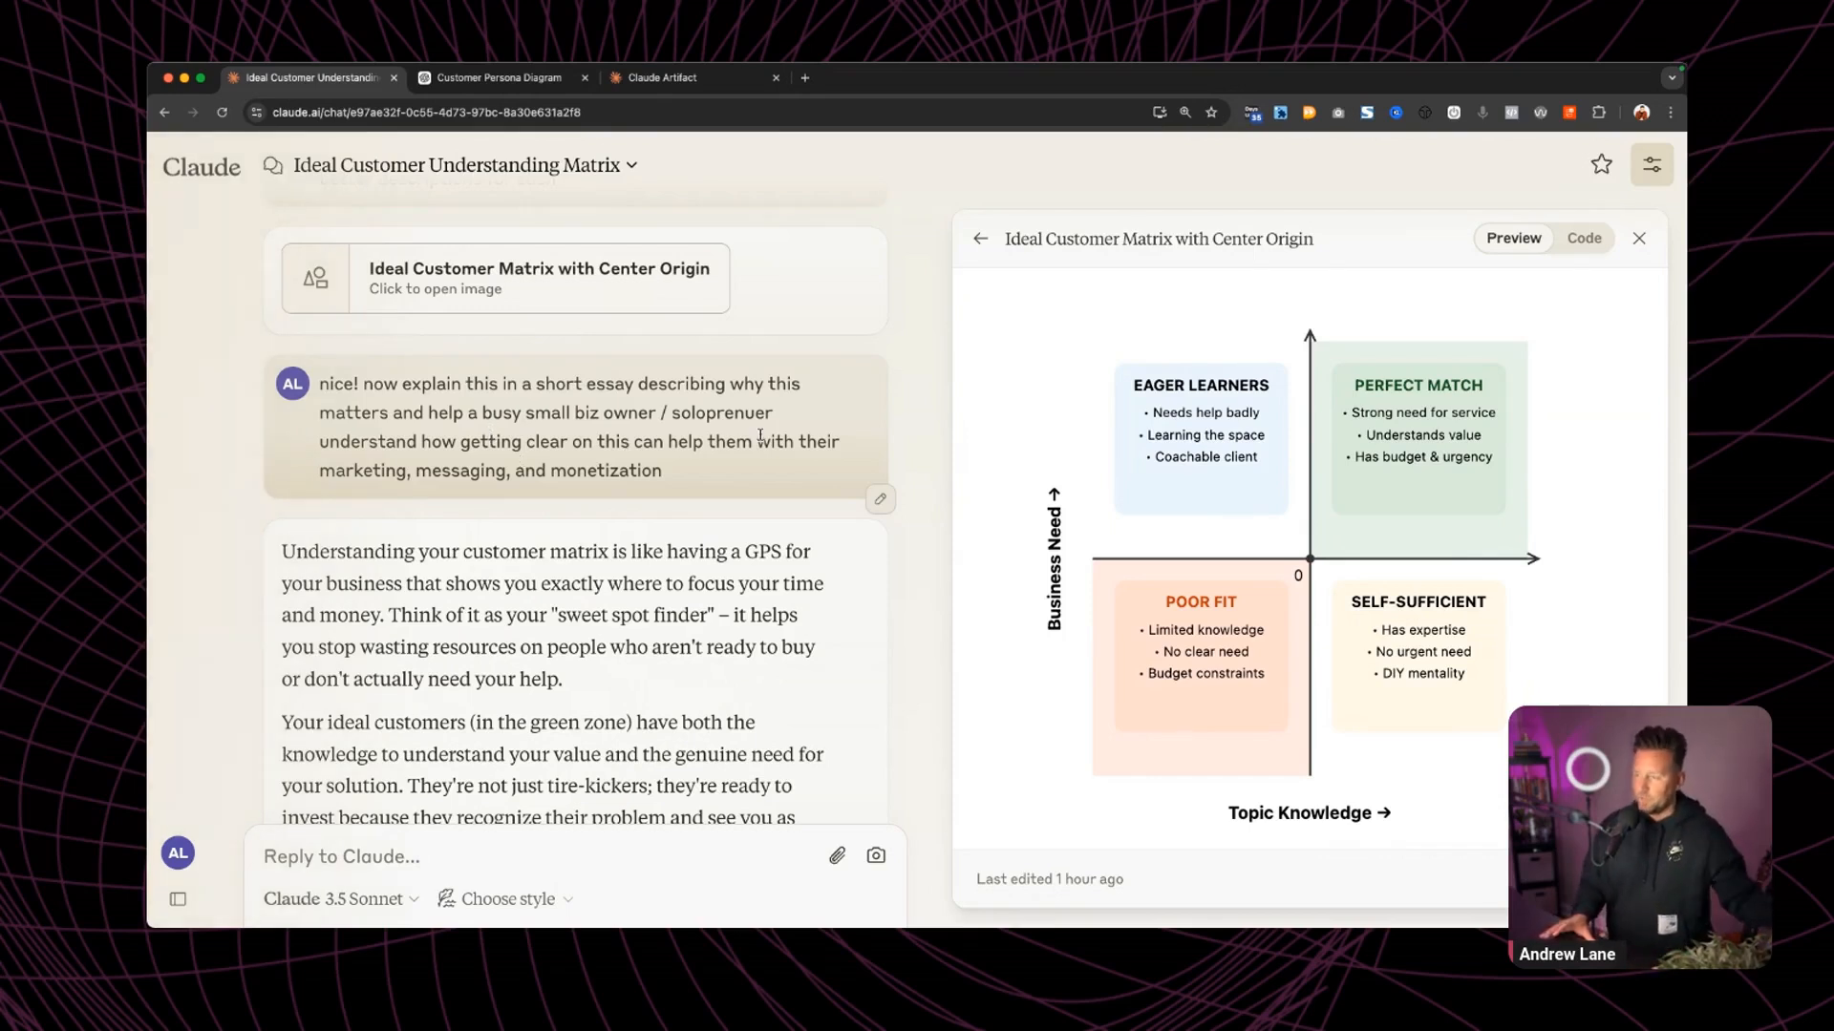
pyautogui.tripleClick(658, 430)
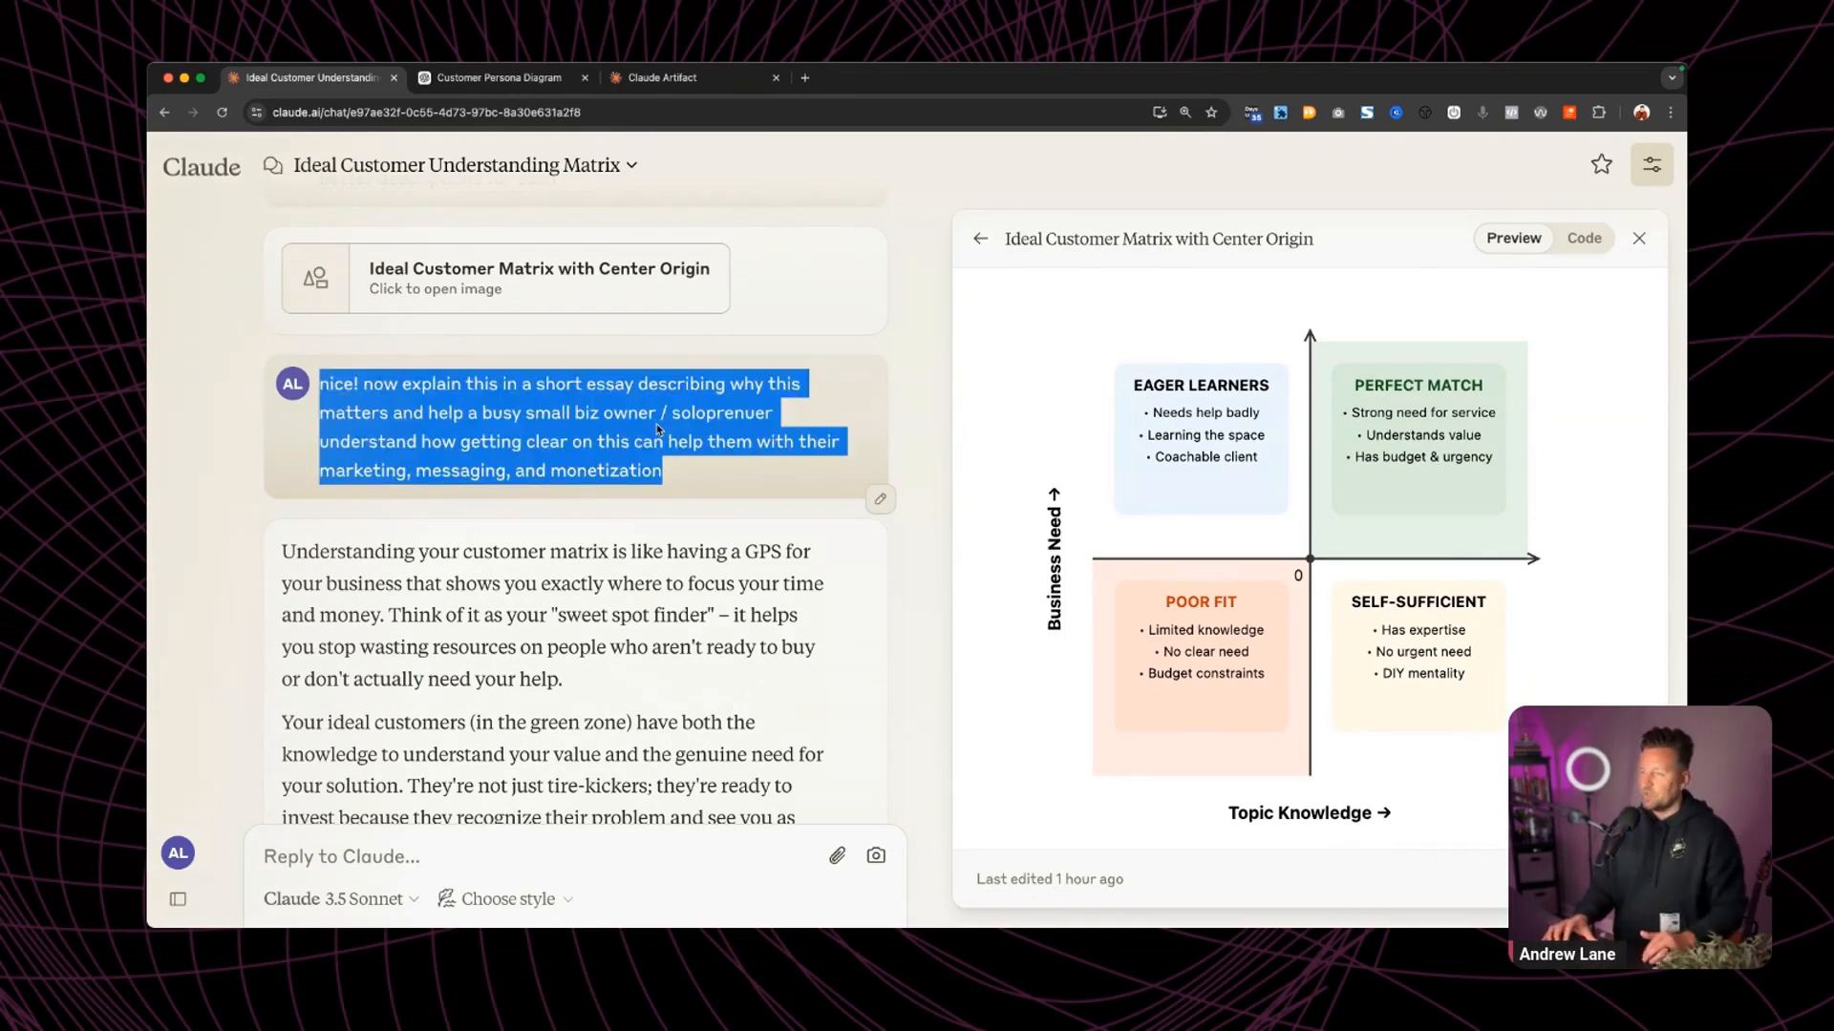
pyautogui.scroll(-2, 658, 431)
pyautogui.moveTo(283, 346); pyautogui.dragTo(569, 228)
pyautogui.scroll(-2, 602, 462)
pyautogui.scroll(3, 570, 227)
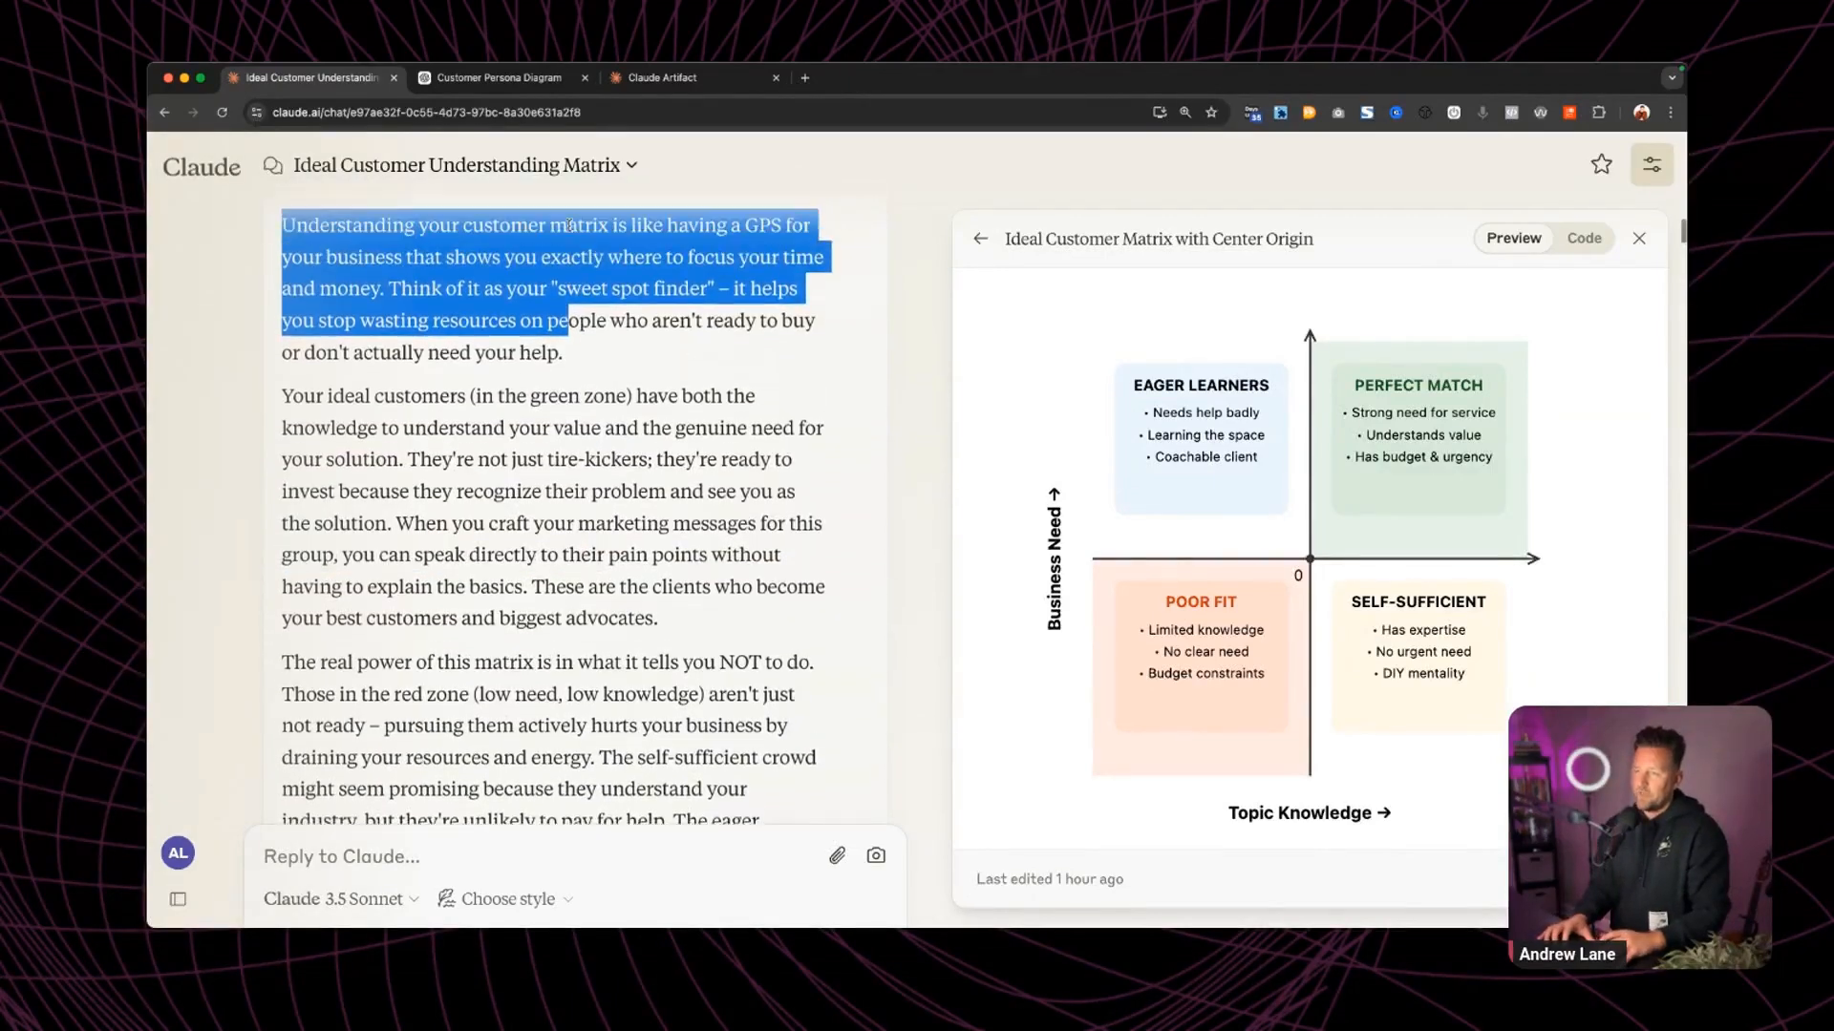
pyautogui.click(350, 267)
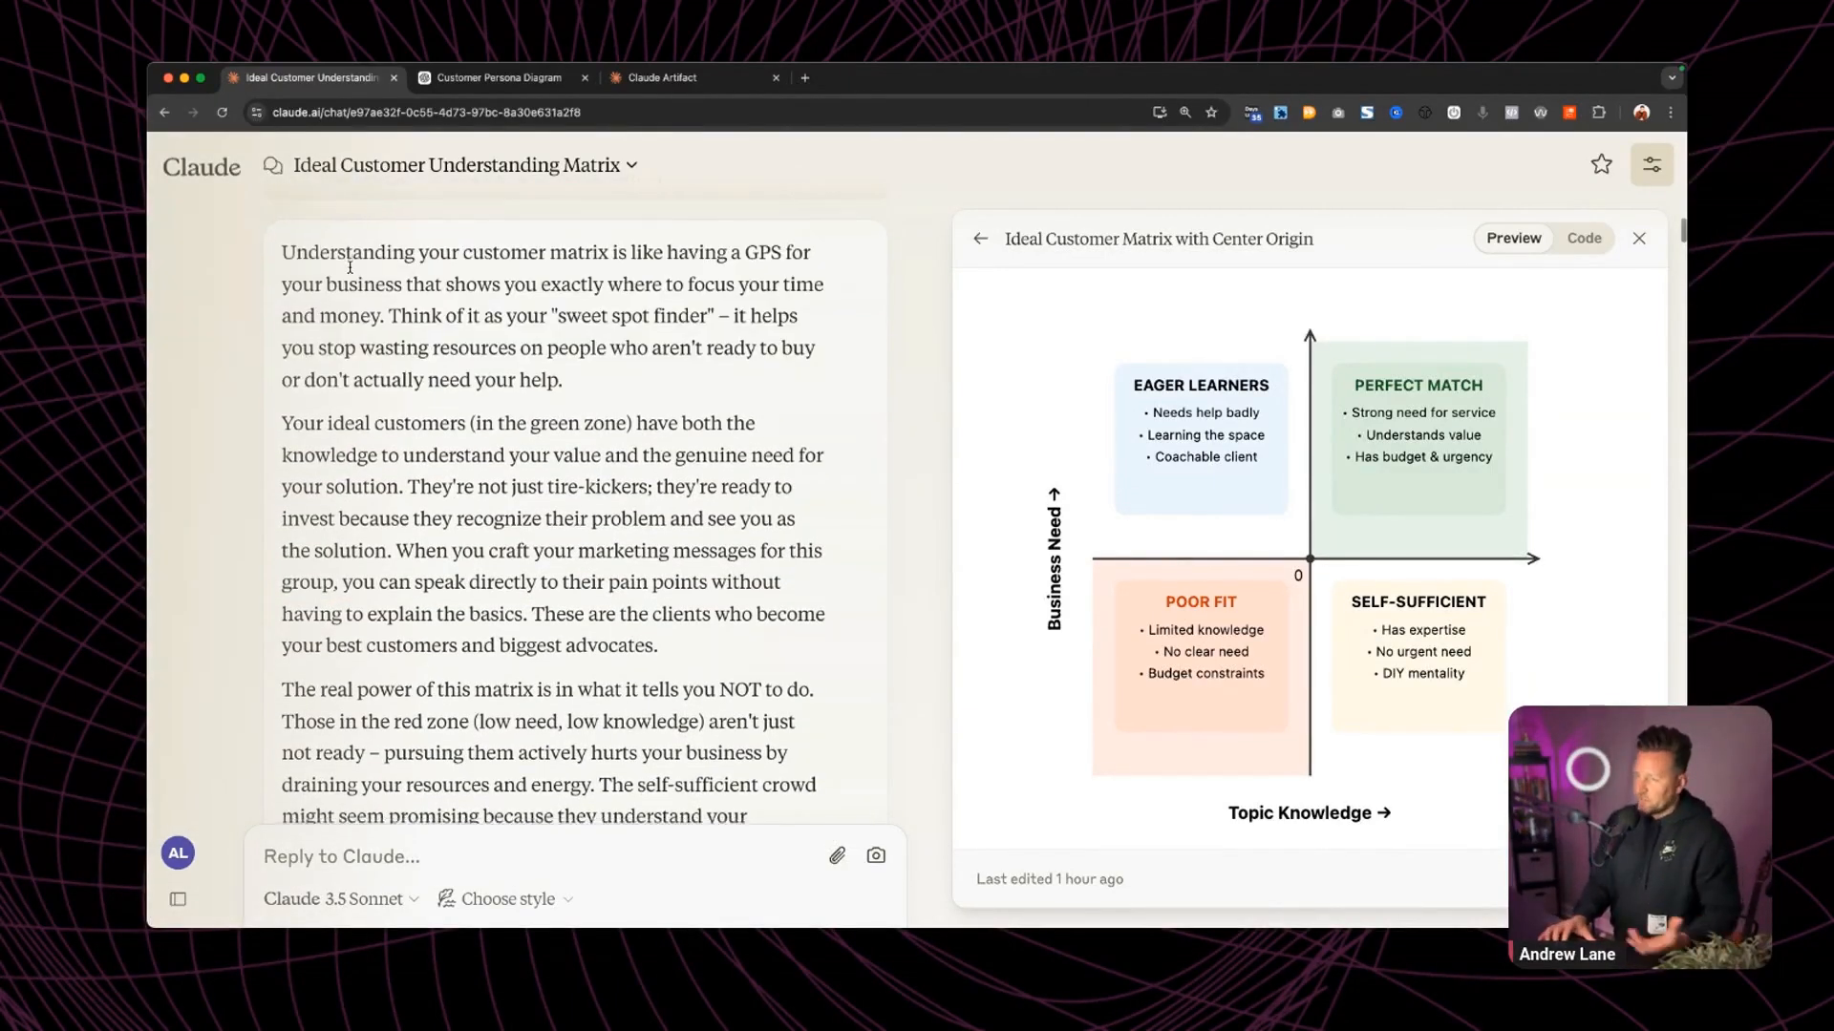
# Find the follow-up prompt asking for a more active voice and headers, and highlight its request for headers.
pyautogui.scroll(-10, 349, 267)
pyautogui.scroll(-8, 350, 268)
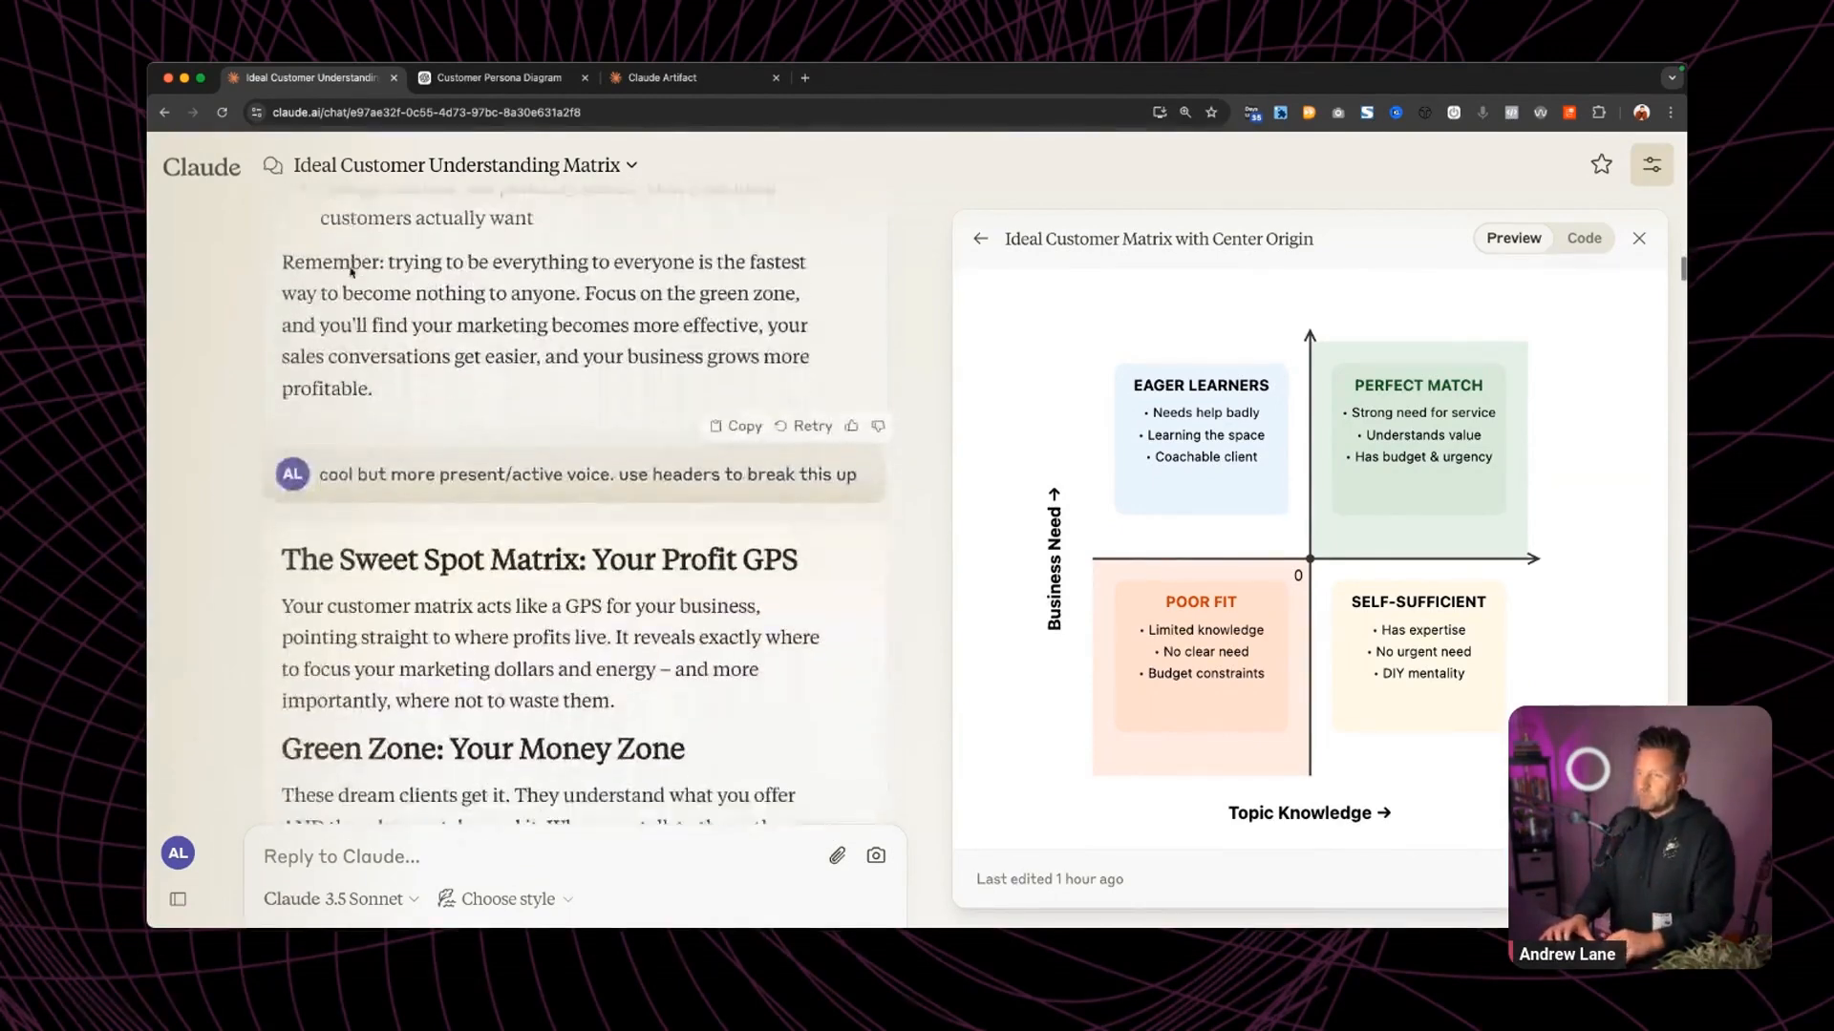
pyautogui.moveTo(327, 407); pyautogui.dragTo(863, 408)
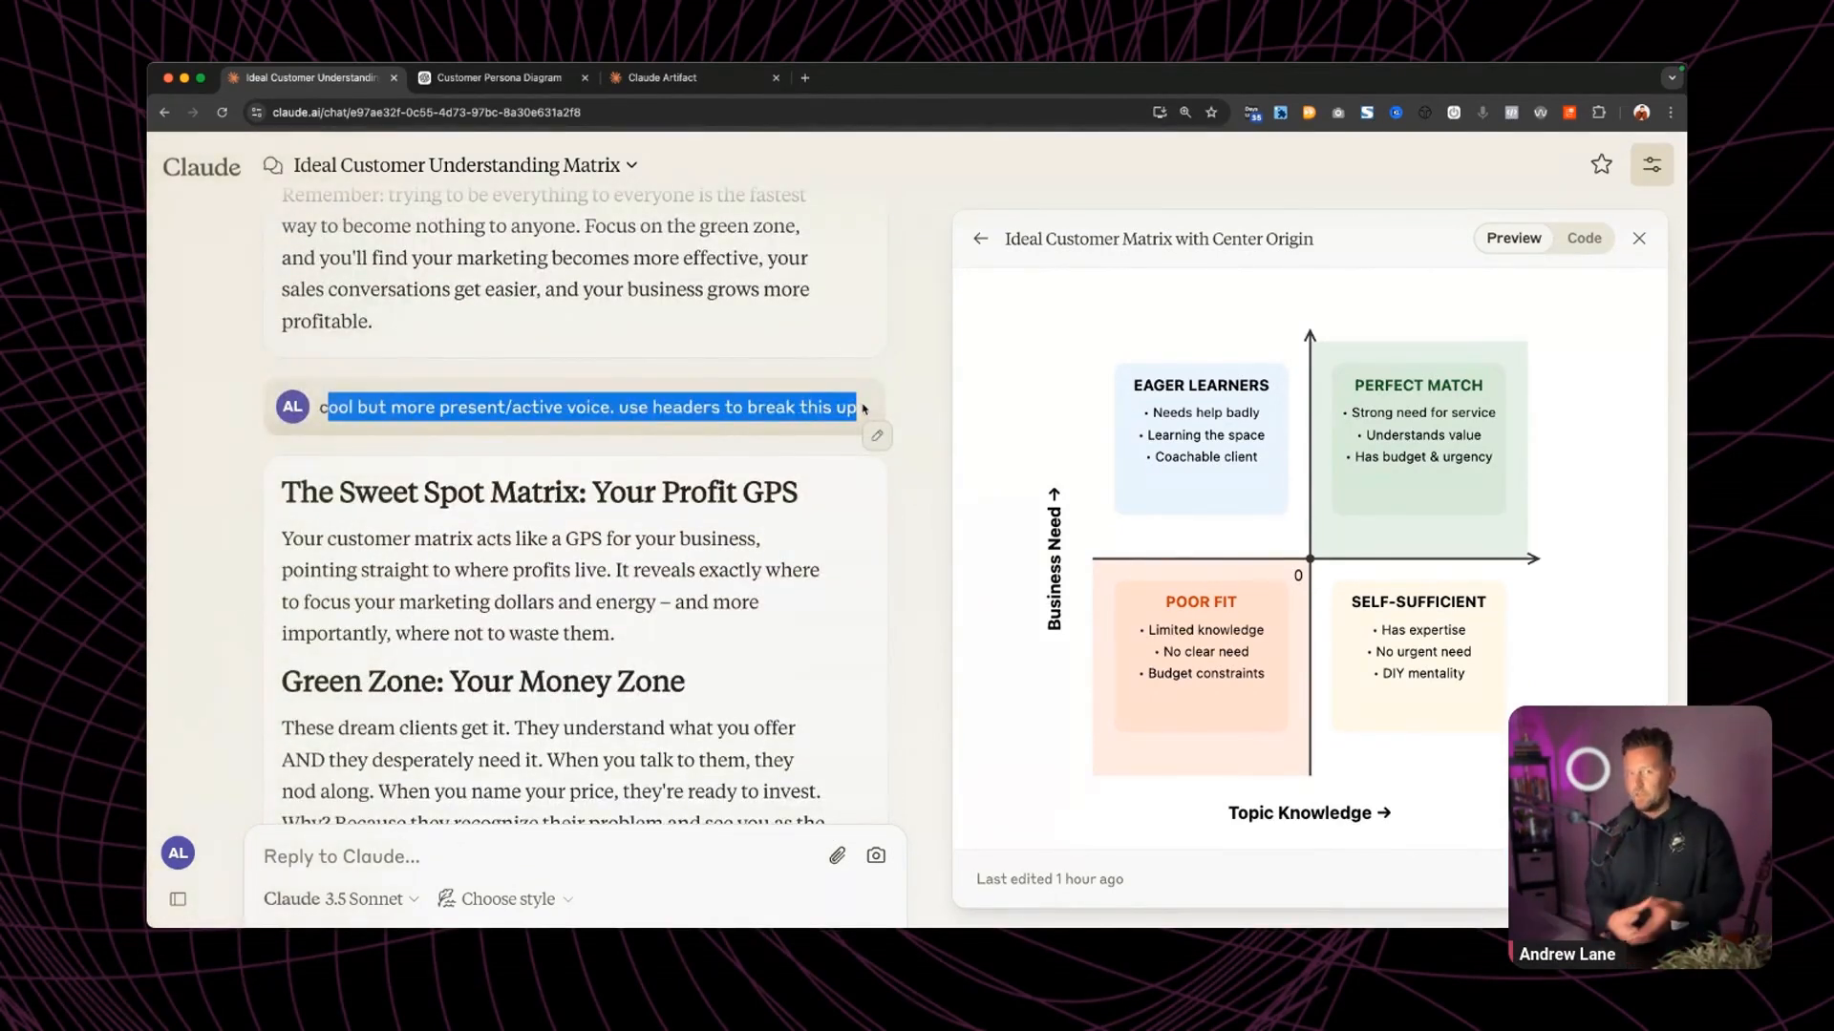
pyautogui.click(441, 416)
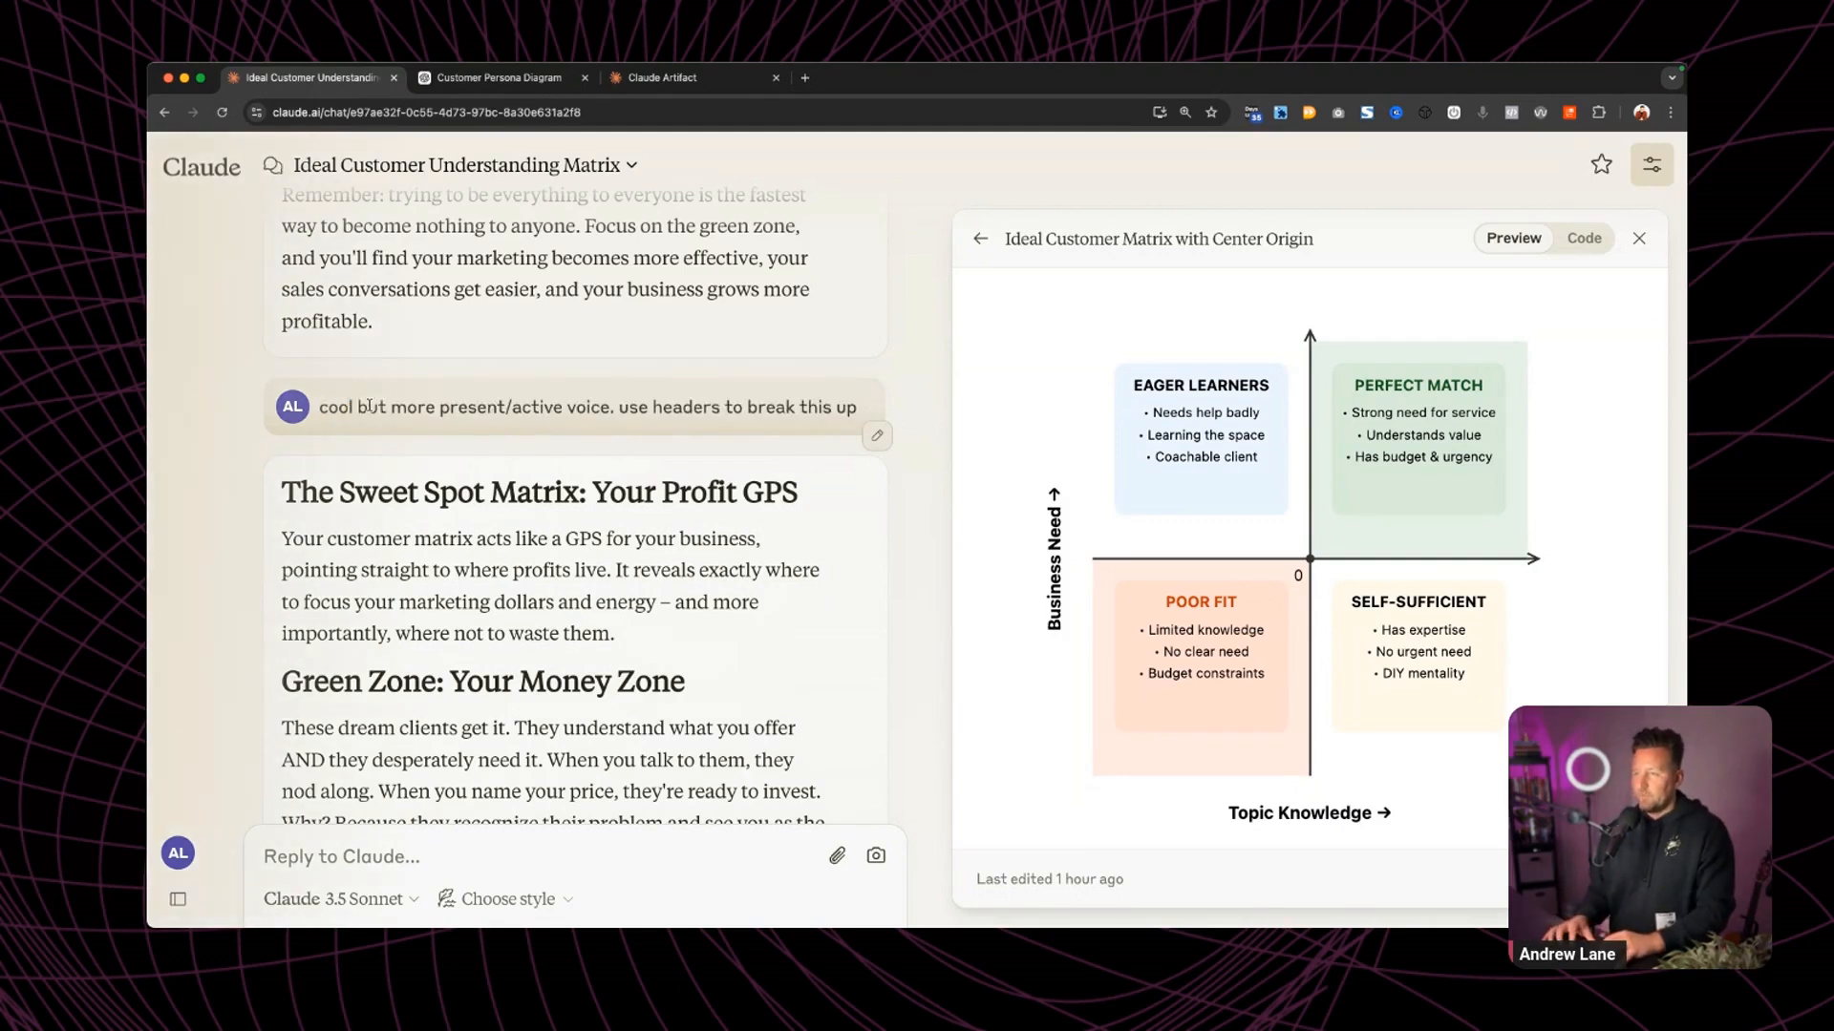
pyautogui.moveTo(439, 411); pyautogui.dragTo(856, 409)
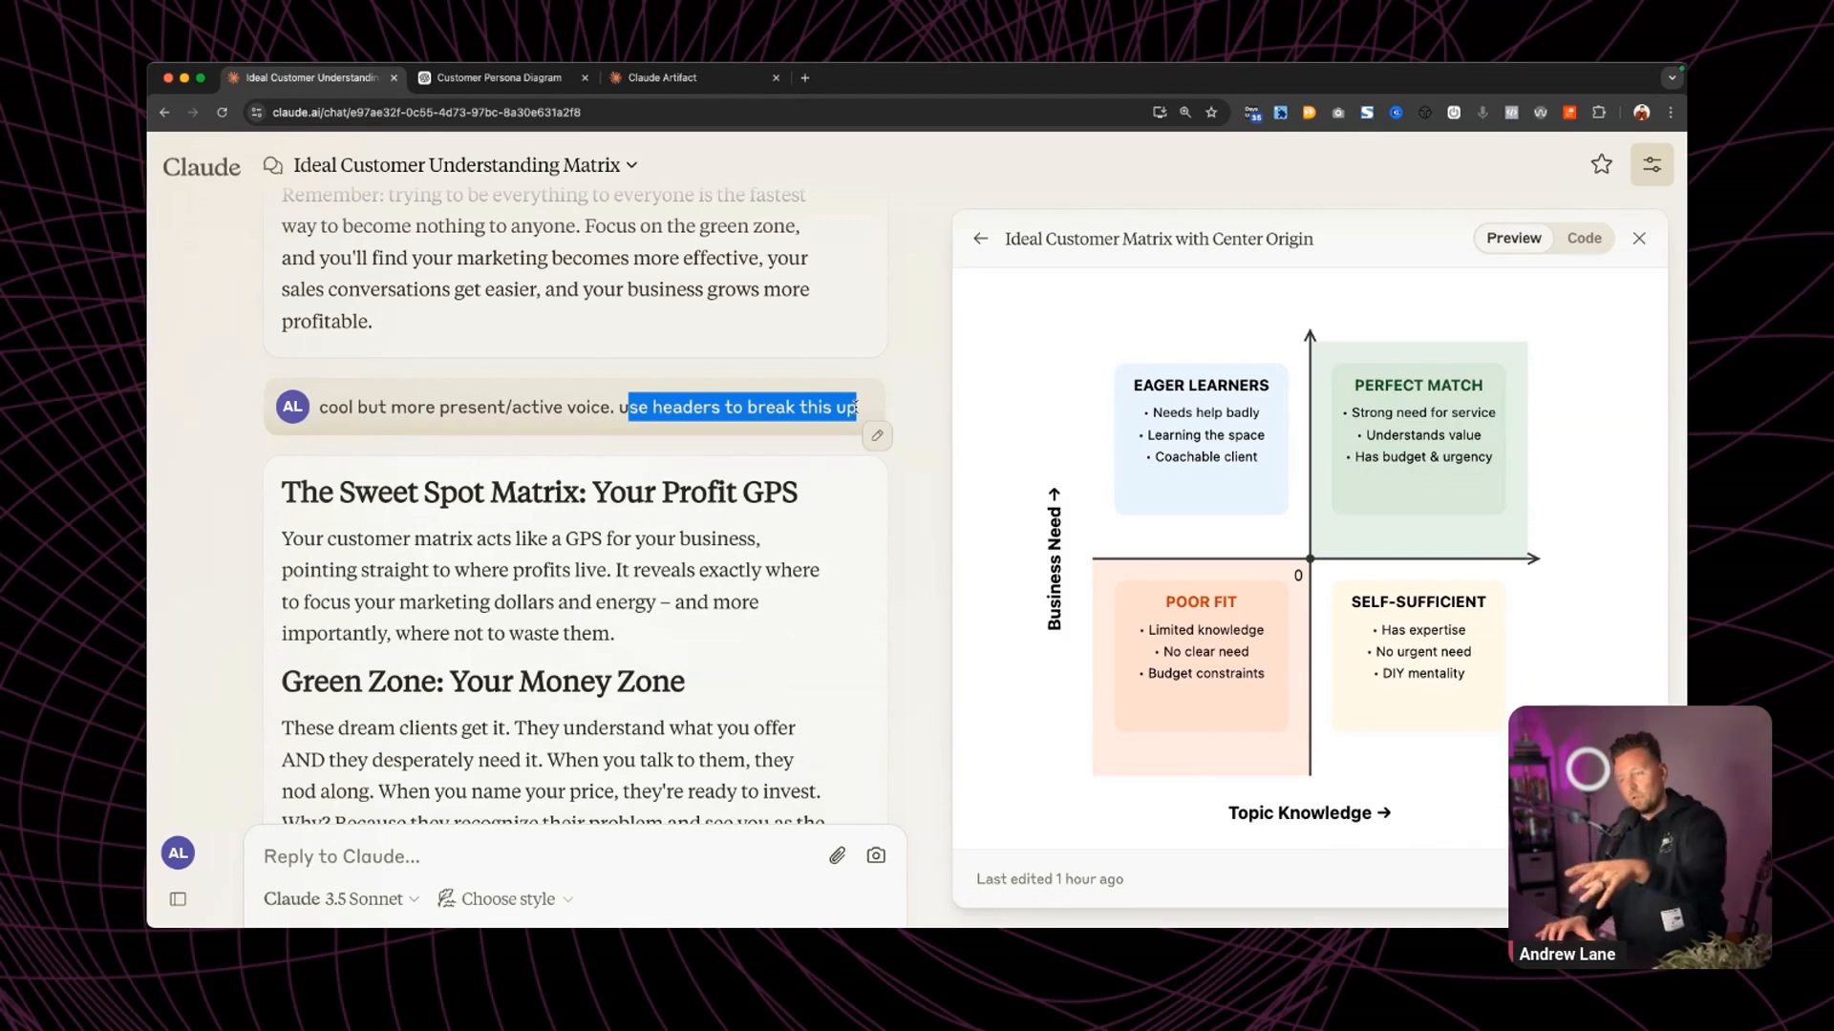
# Examine the headed essay version, highlighting its Sweet Spot Matrix and Green Zone sections.
pyautogui.scroll(-3, 290, 319)
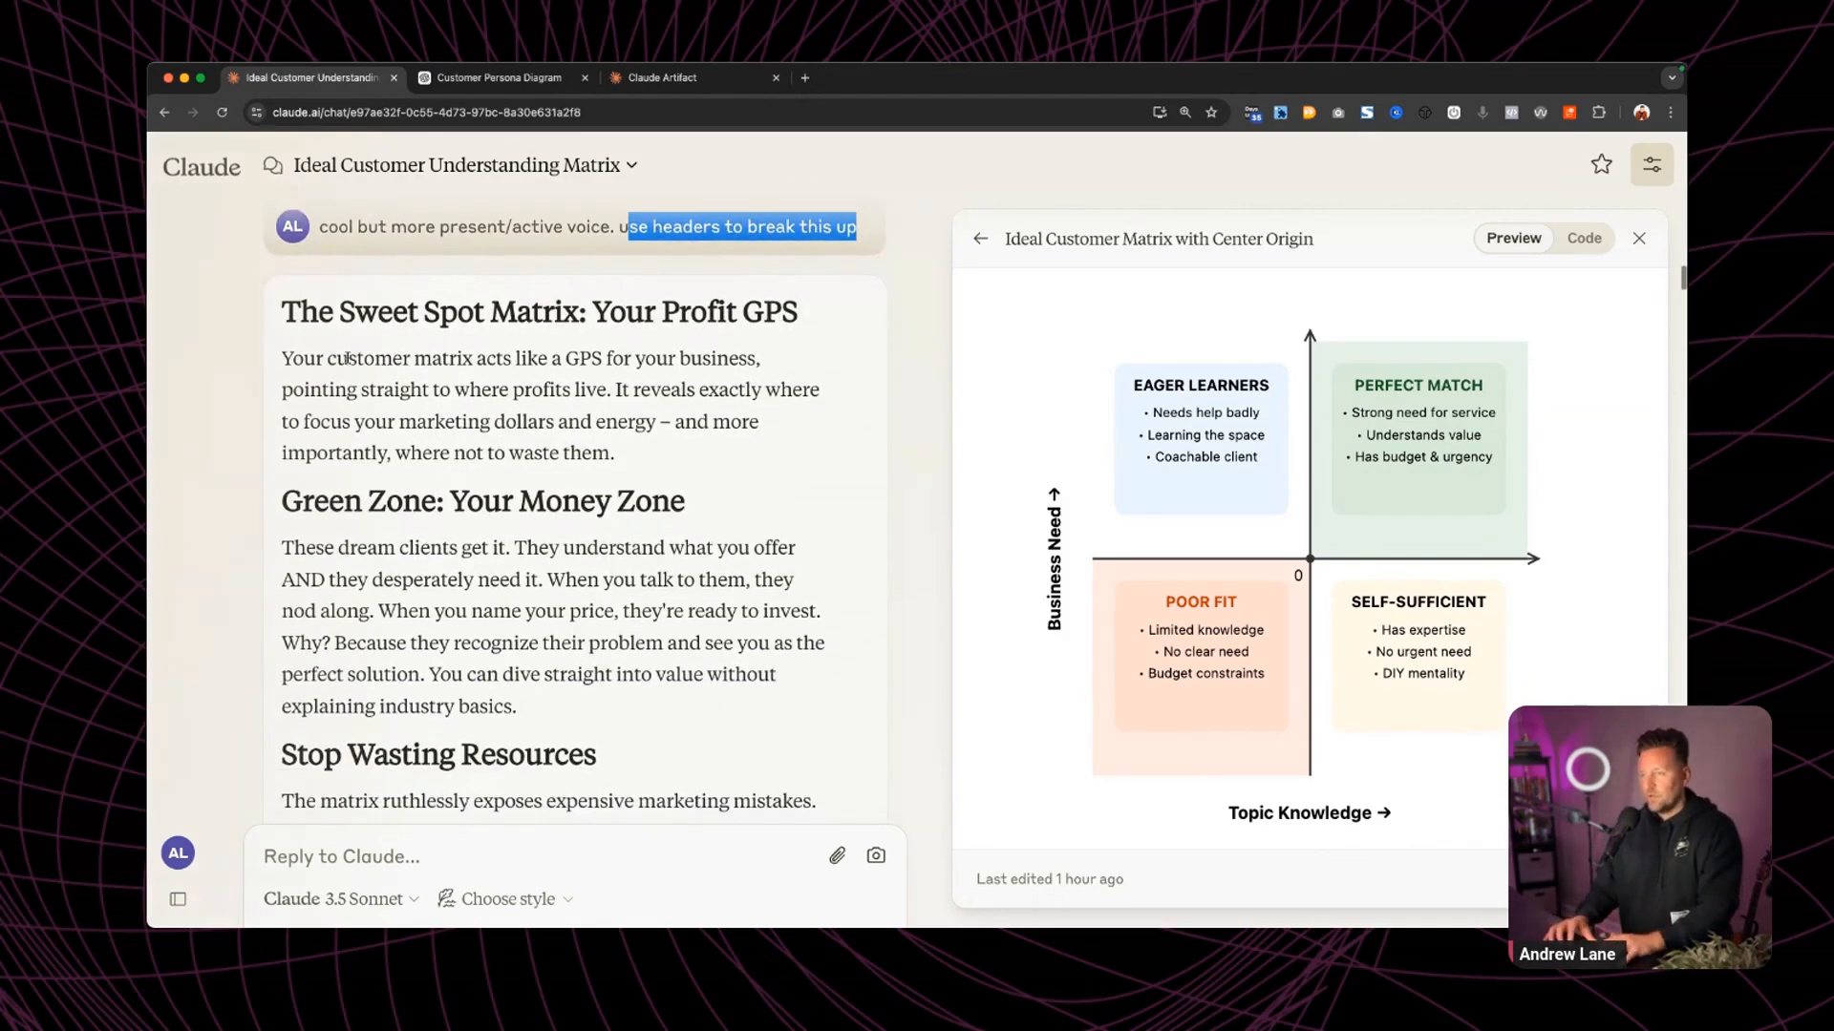
pyautogui.moveTo(290, 320); pyautogui.dragTo(673, 704)
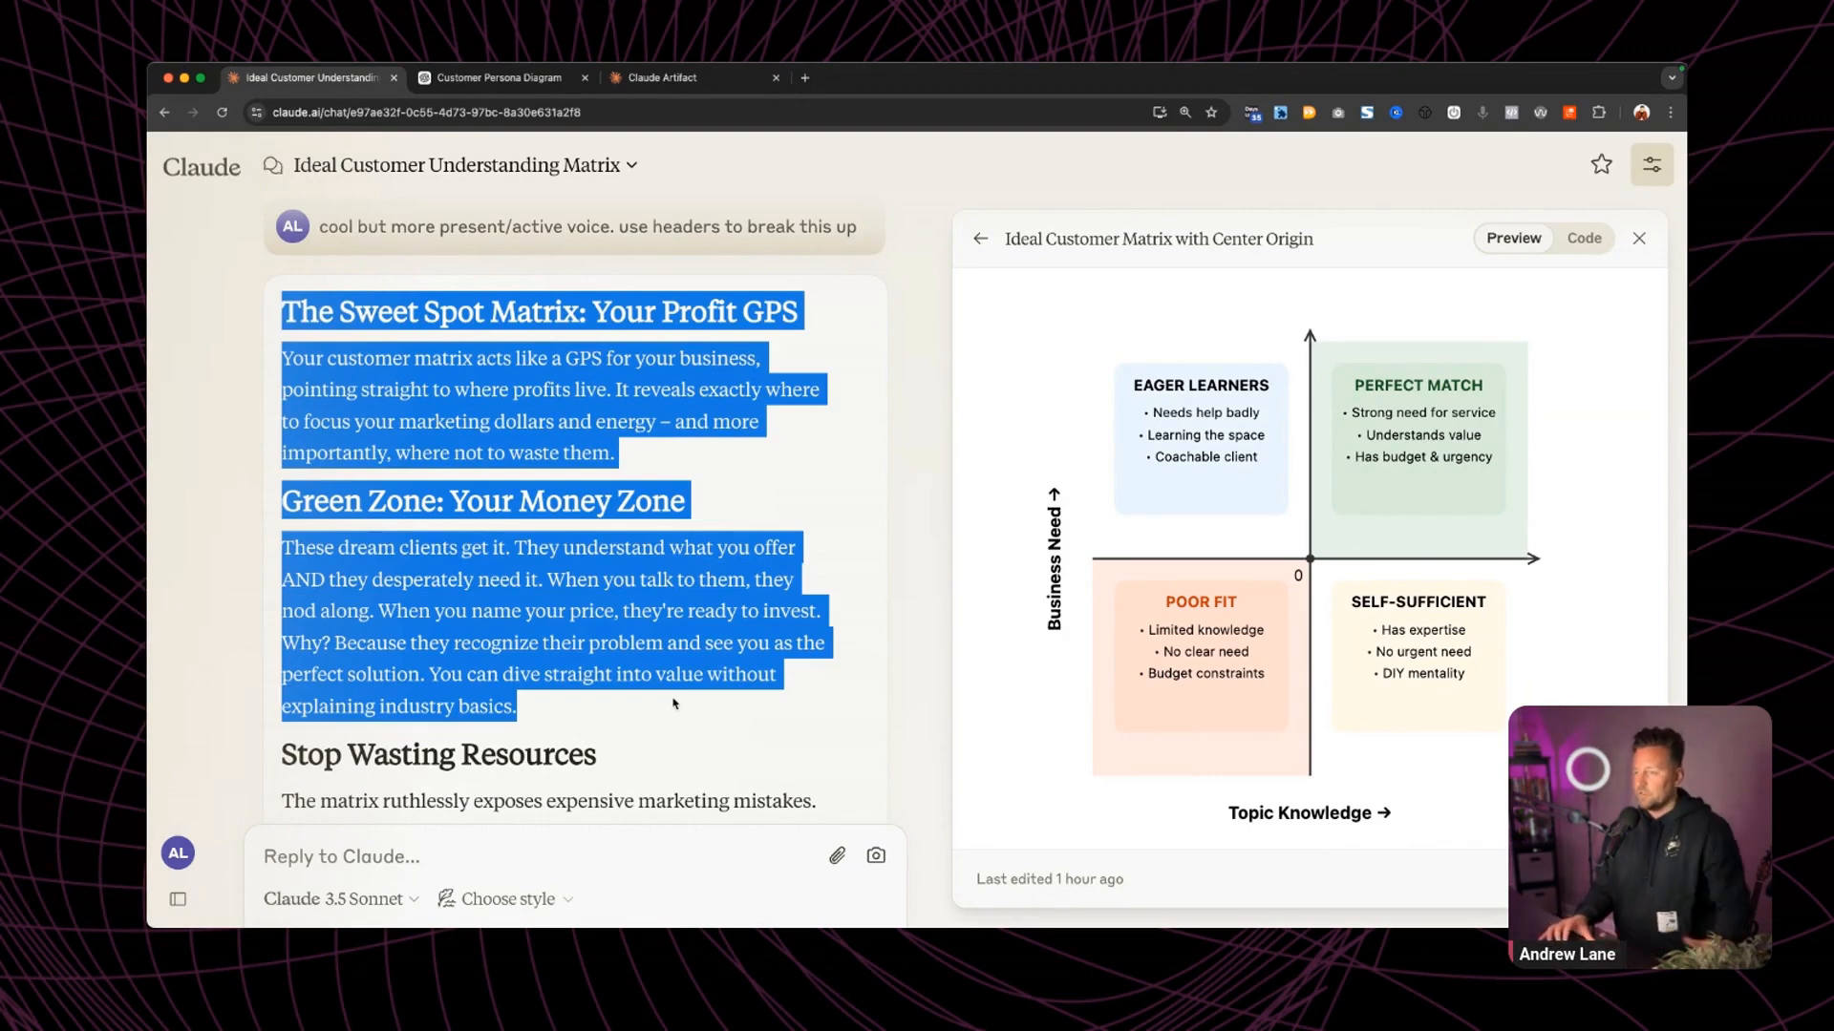
pyautogui.click(673, 704)
pyautogui.tripleClick(396, 379)
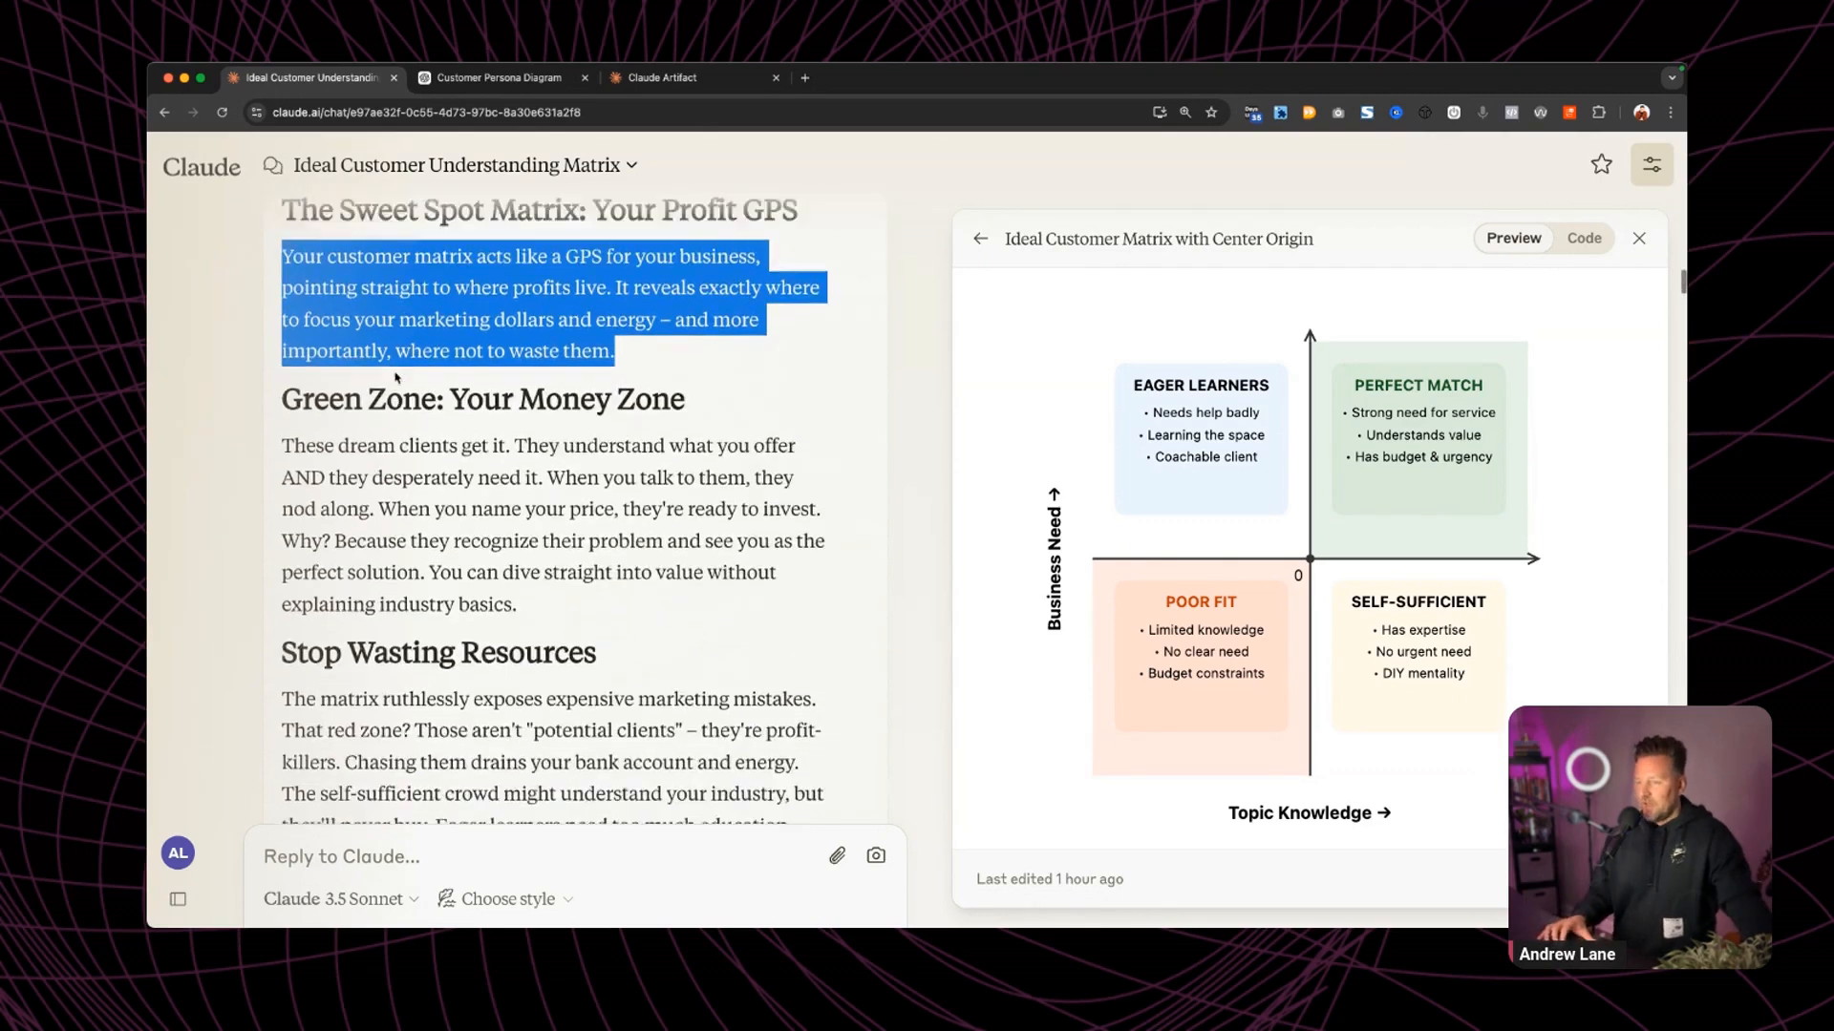
# Review the prompt asking for less matrix description and more importance, and the opening of the essay "Why Customer Clarity Makes or Breaks Your Business".
pyautogui.scroll(-15, 429, 382)
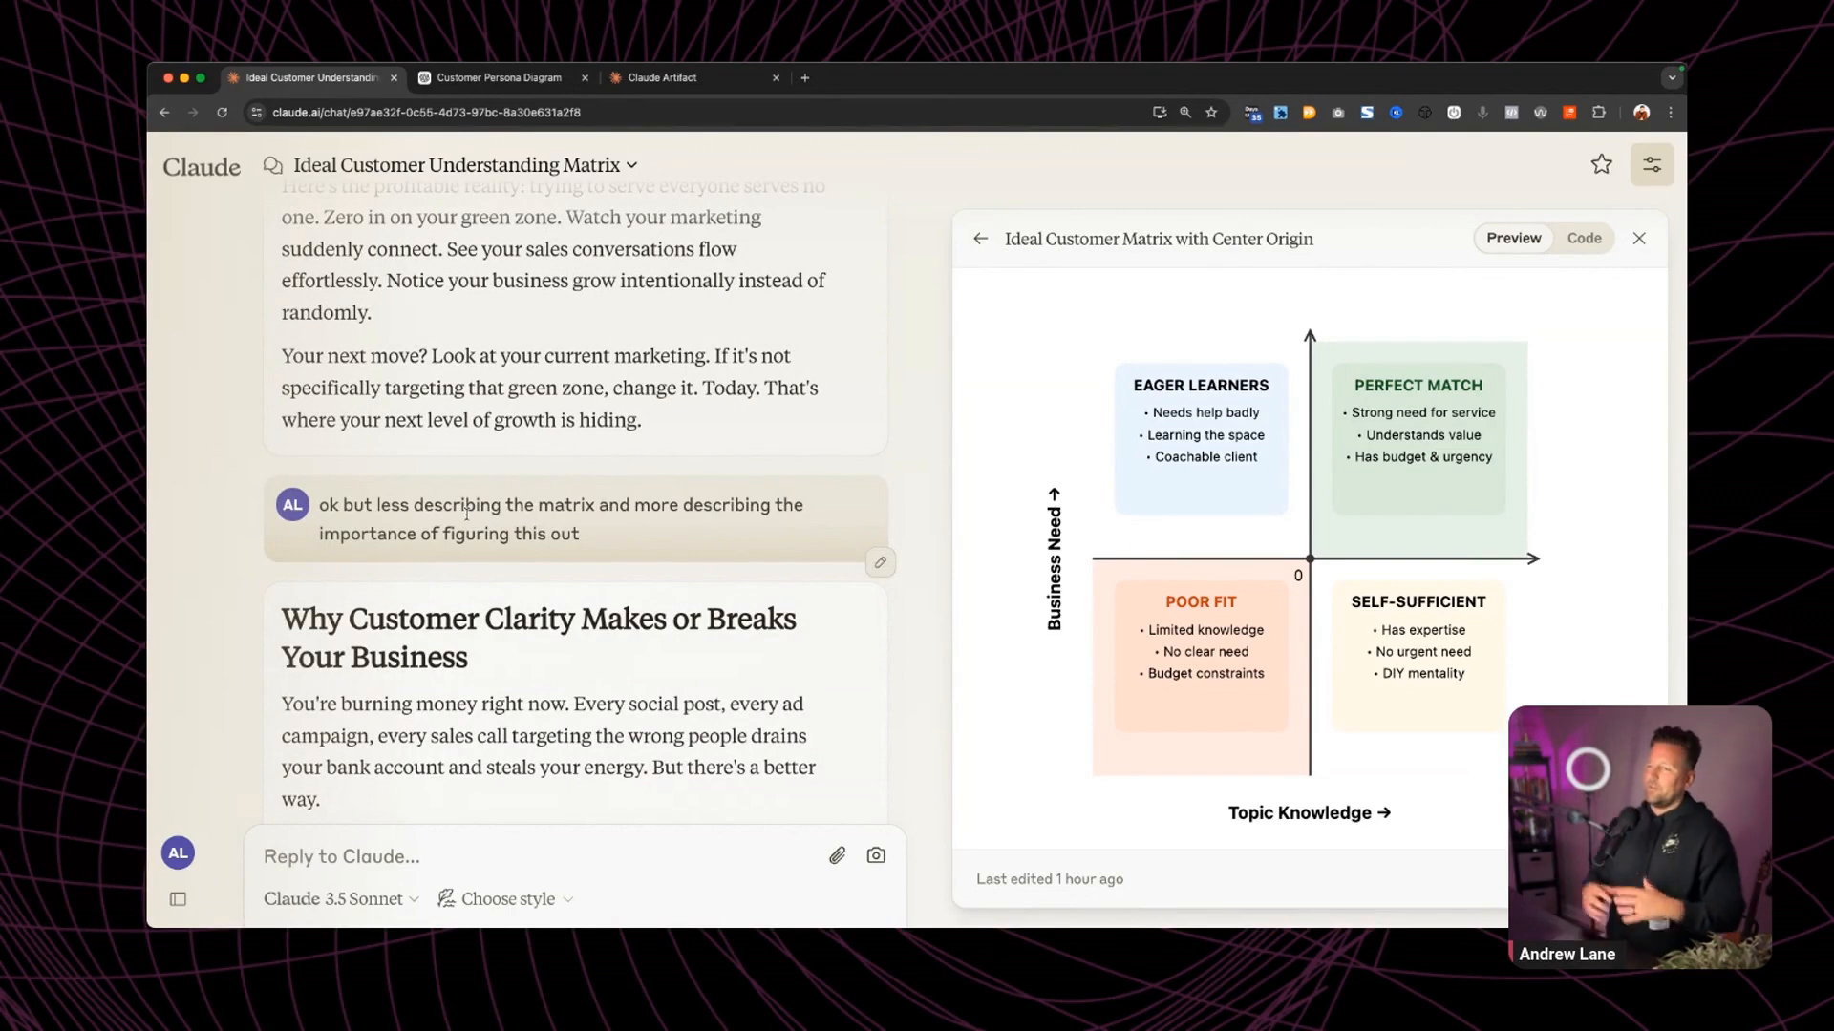
pyautogui.moveTo(364, 507); pyautogui.dragTo(757, 536)
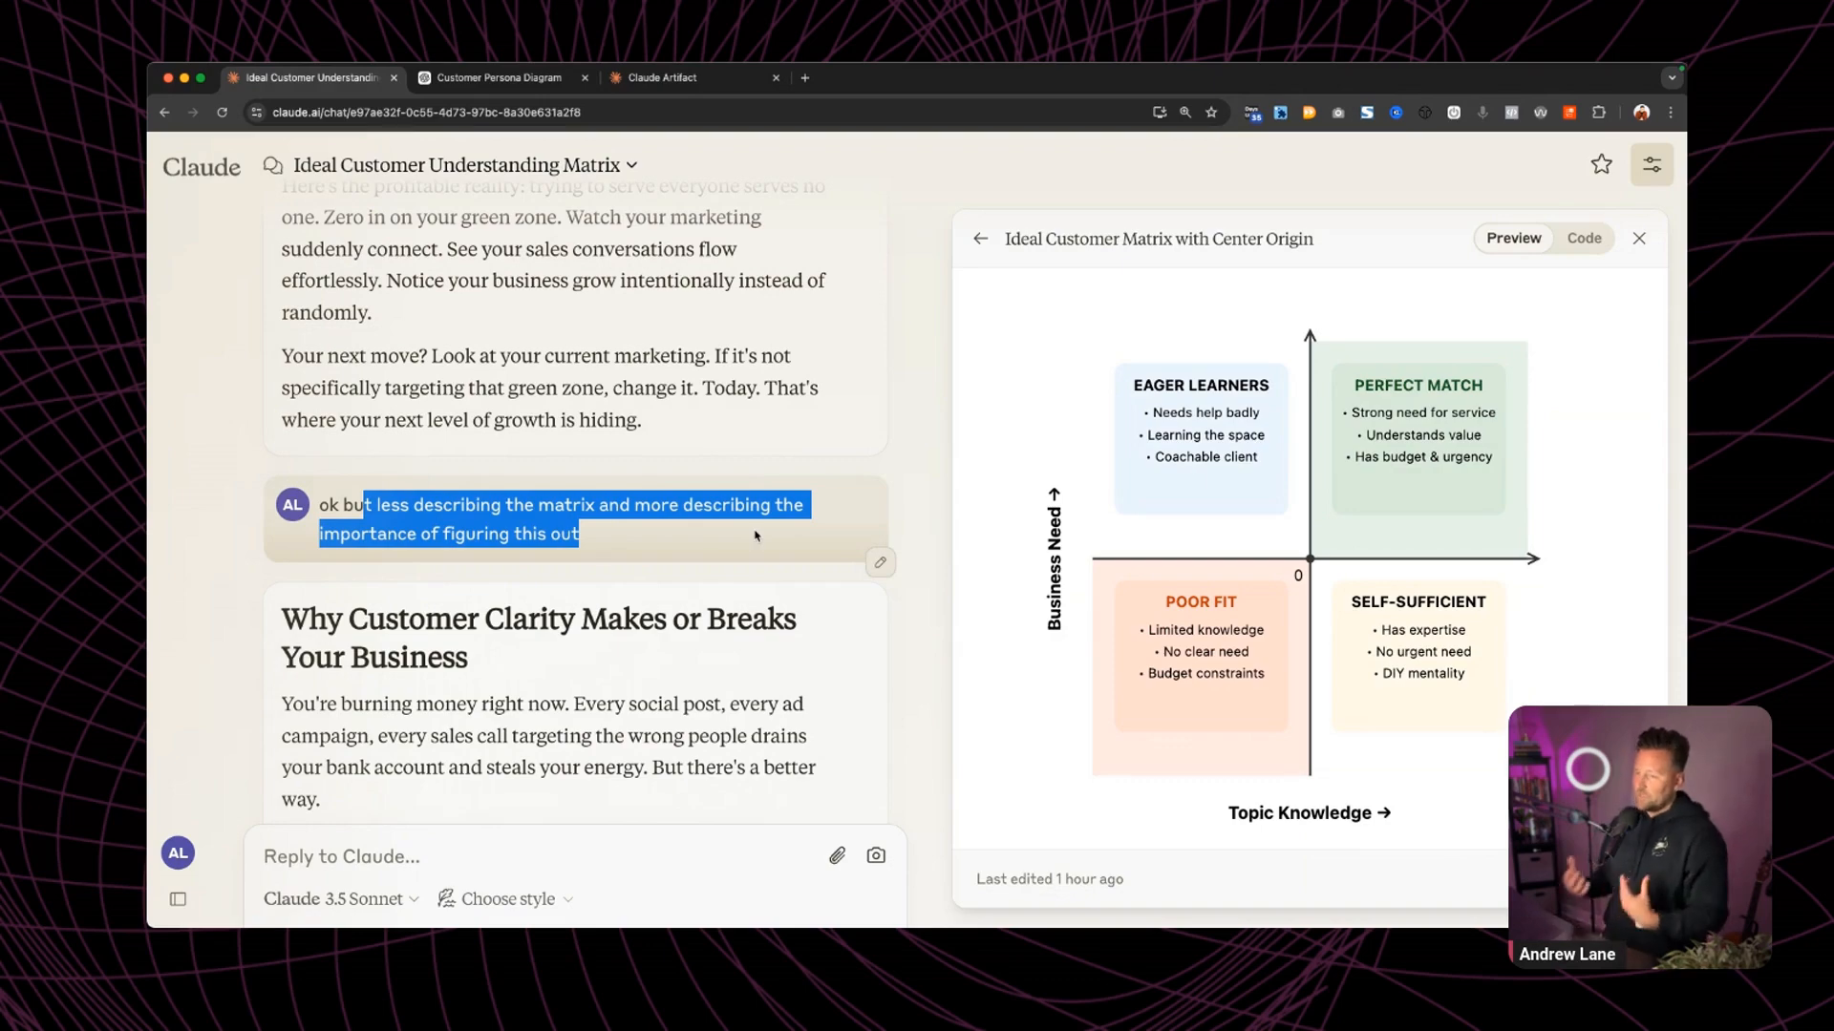
pyautogui.scroll(-2, 754, 536)
pyautogui.moveTo(282, 432); pyautogui.dragTo(554, 517)
pyautogui.scroll(-6, 554, 516)
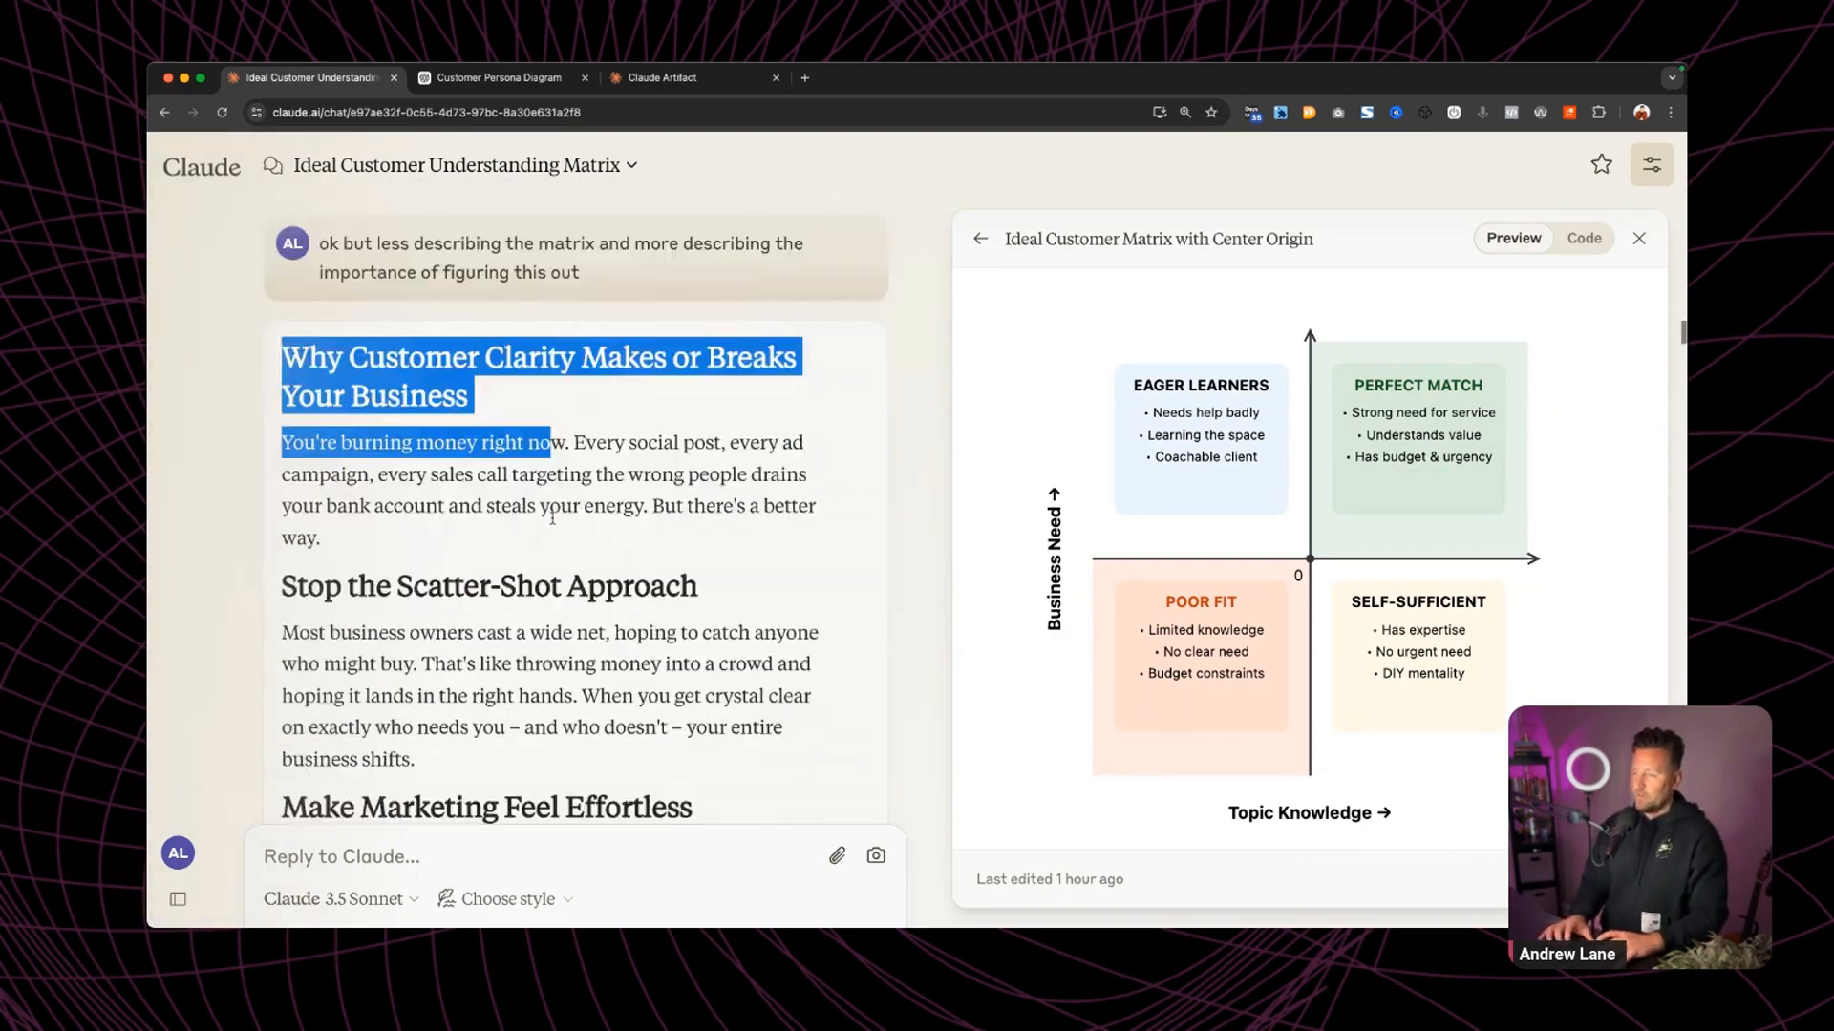
# Review the prompt adding a section on explaining and using the matrix, and examine that section in the final essay.
pyautogui.scroll(-10, 552, 519)
pyautogui.moveTo(494, 423); pyautogui.dragTo(792, 448)
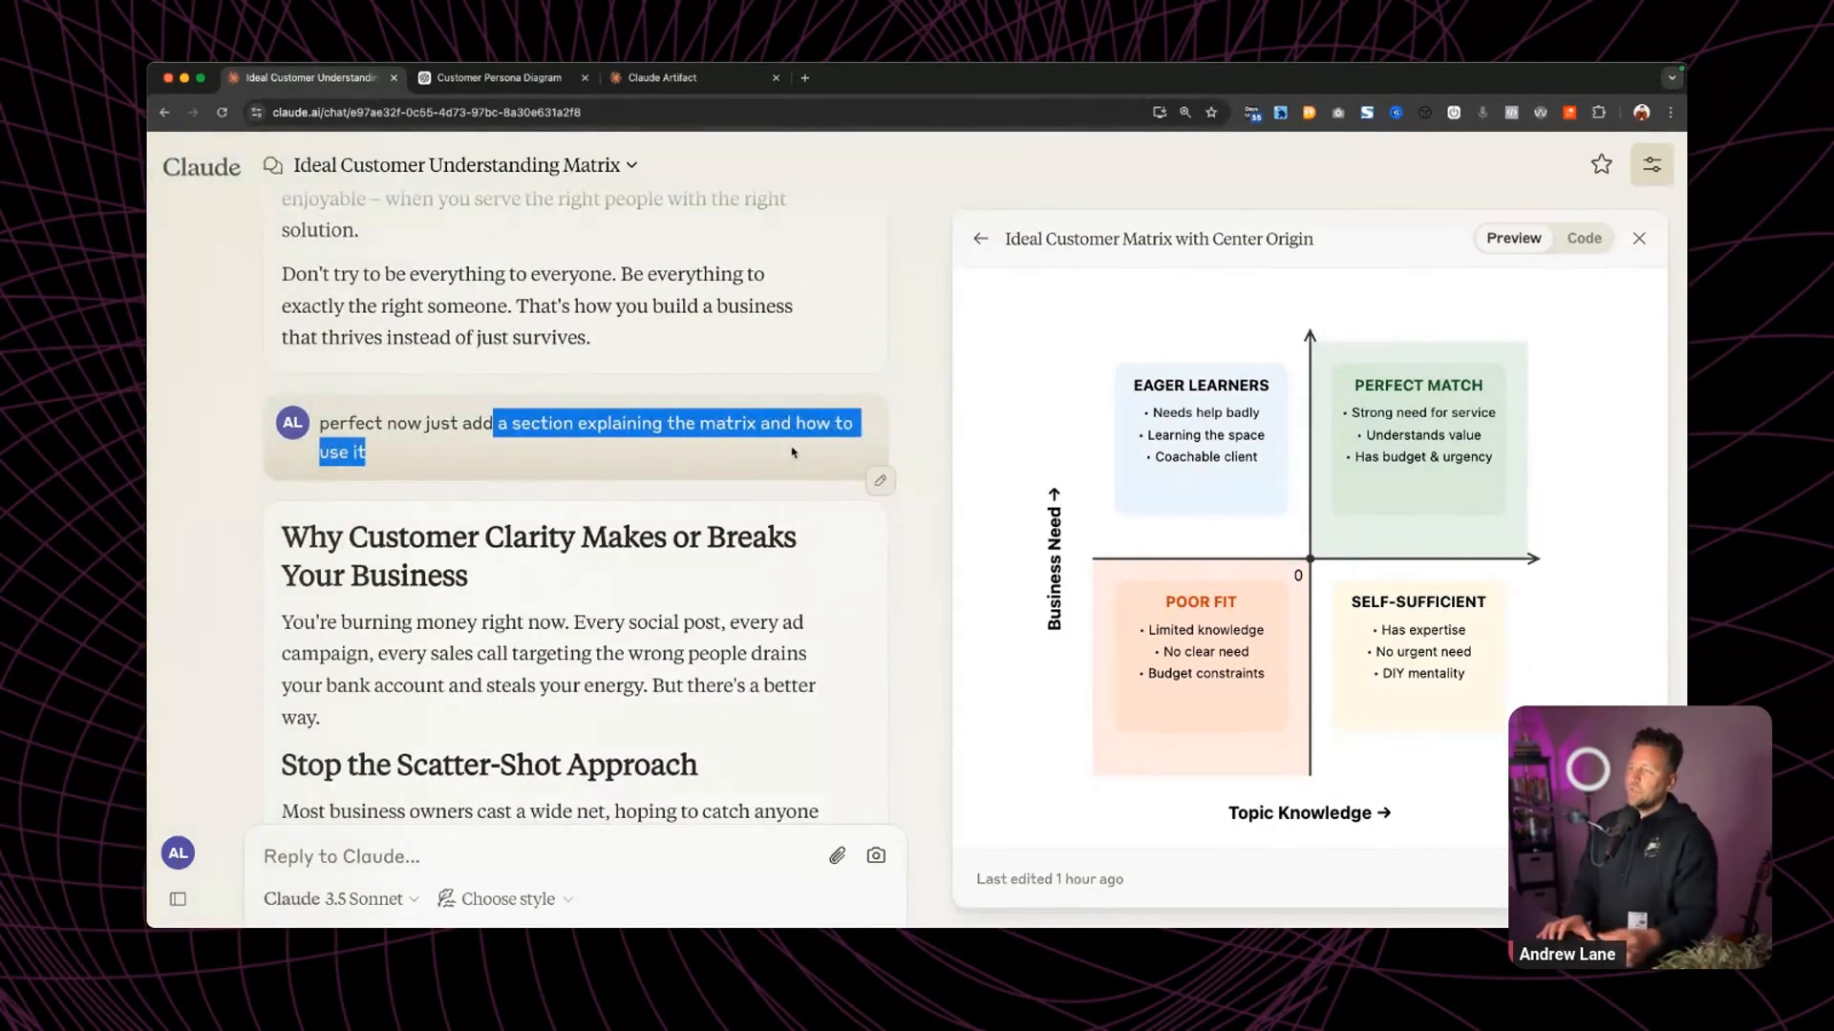
pyautogui.scroll(-12, 411, 427)
pyautogui.moveTo(283, 537); pyautogui.dragTo(546, 460)
pyautogui.scroll(-8, 545, 458)
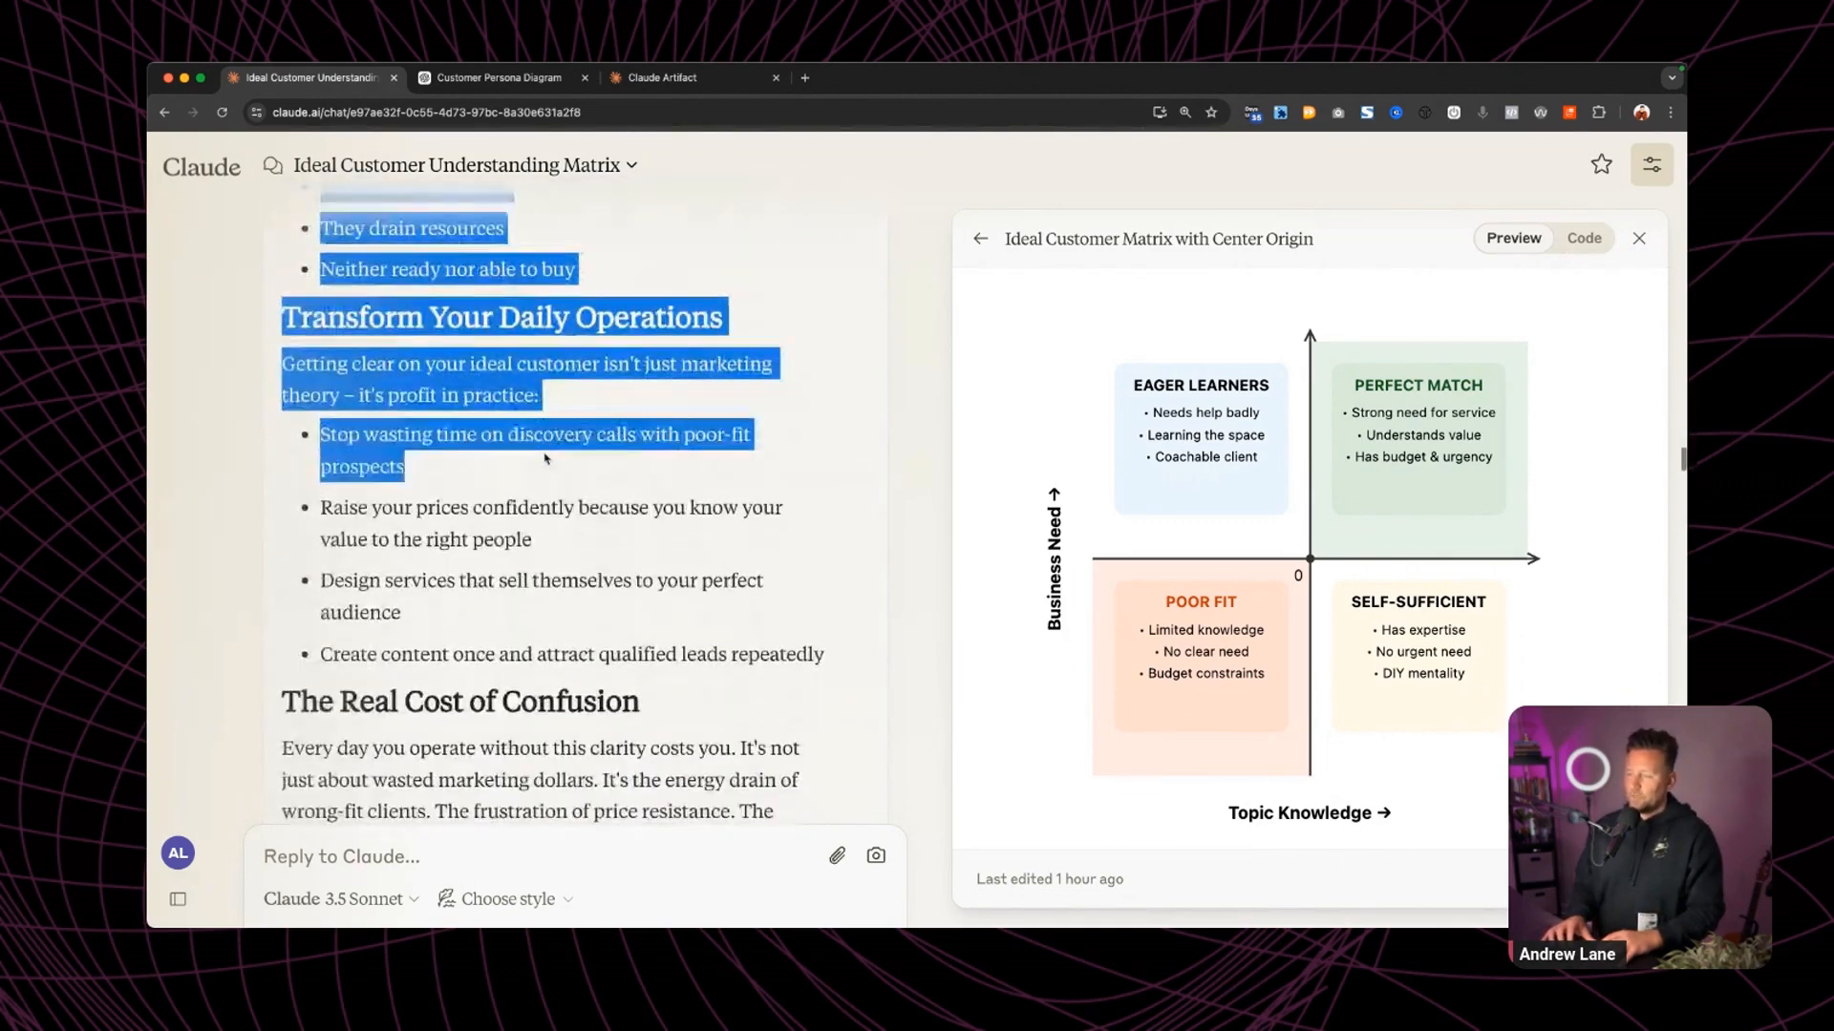
pyautogui.click(546, 460)
# Switch to the browser window with the Design Hacker article on customer clarity, widen it and review the published title, matrix graphic and text.
pyautogui.press('super+grave')
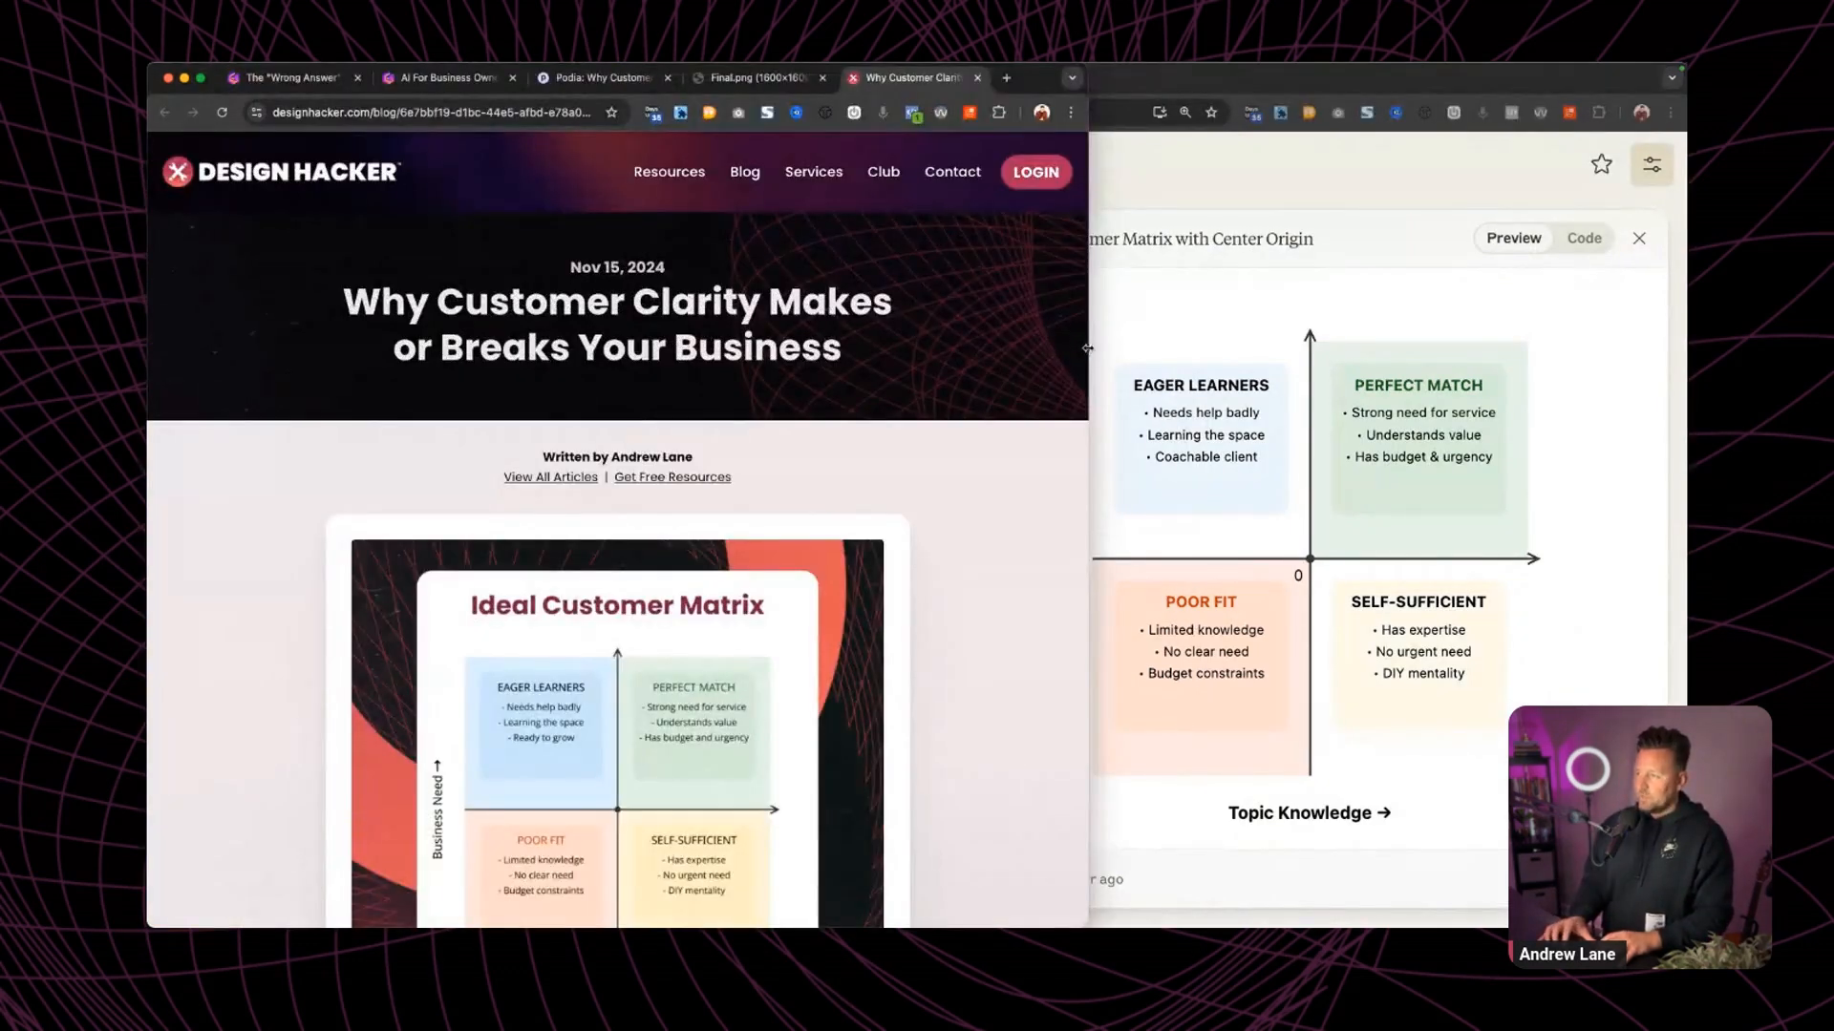
pyautogui.moveTo(1088, 350); pyautogui.dragTo(1505, 350)
pyautogui.tripleClick(728, 304)
pyautogui.scroll(-8, 847, 495)
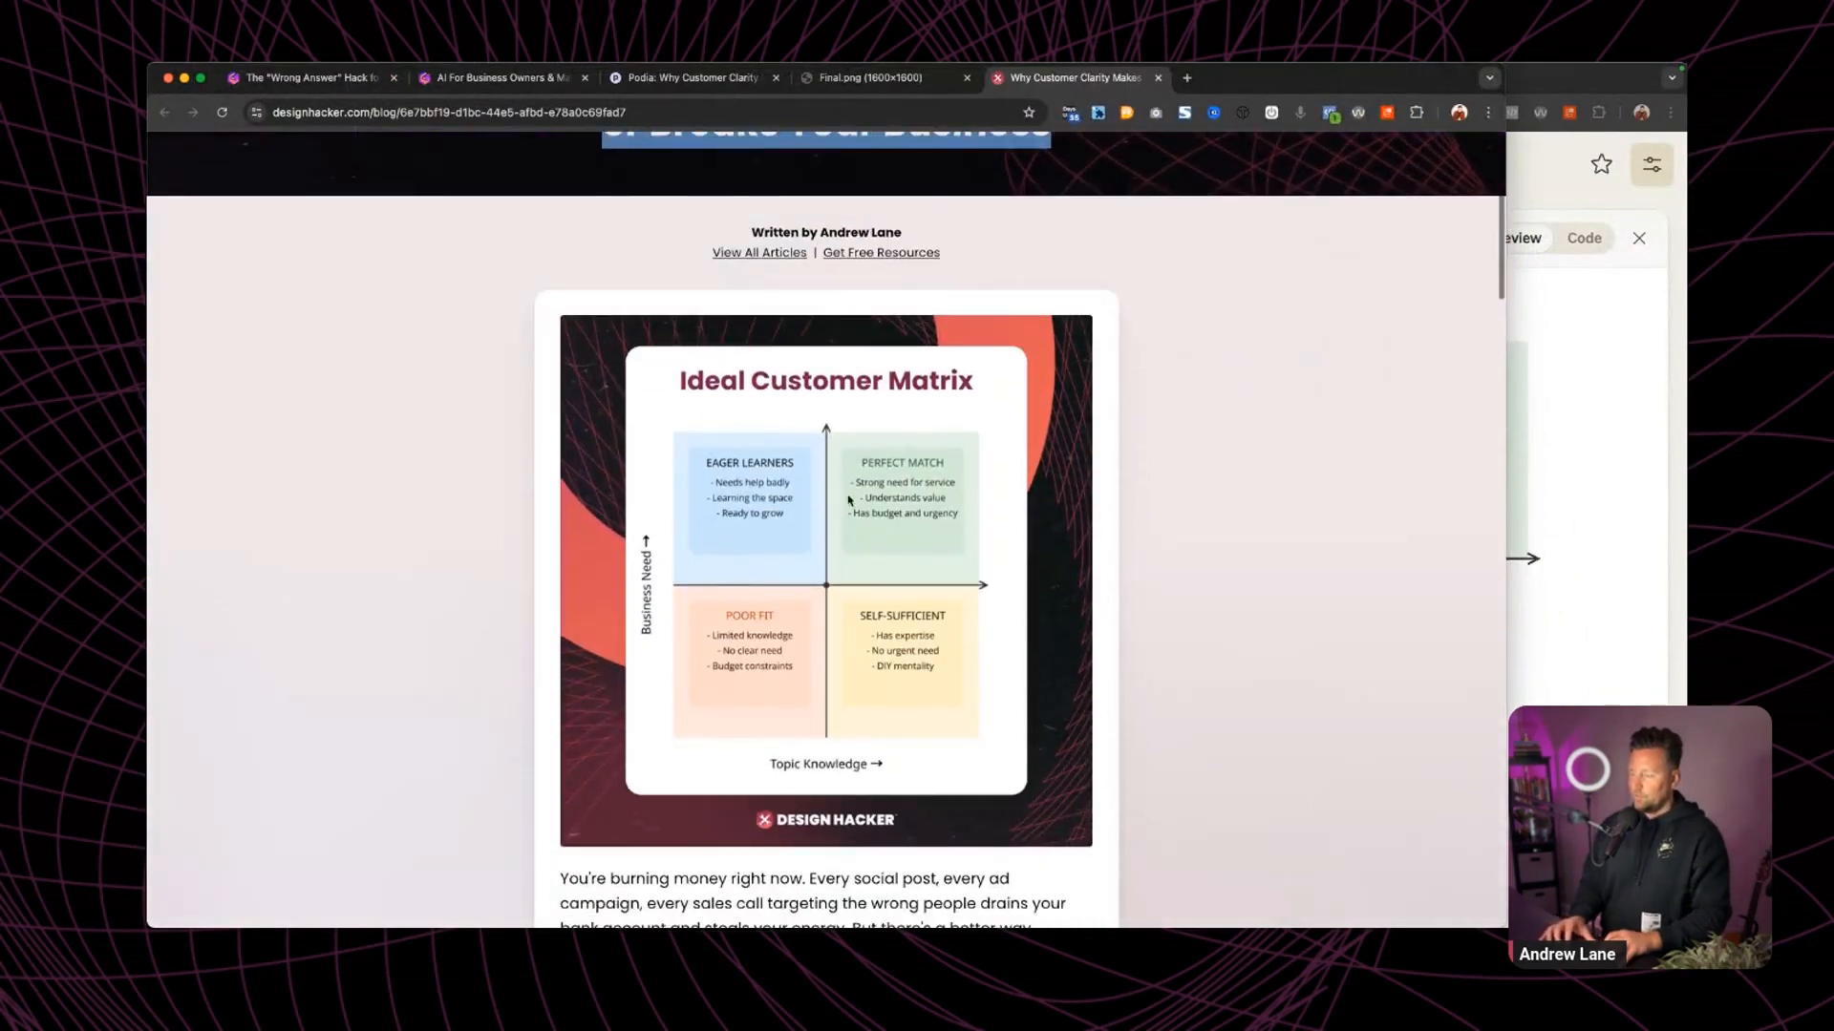
pyautogui.scroll(-6, 847, 494)
pyautogui.scroll(15, 1214, 643)
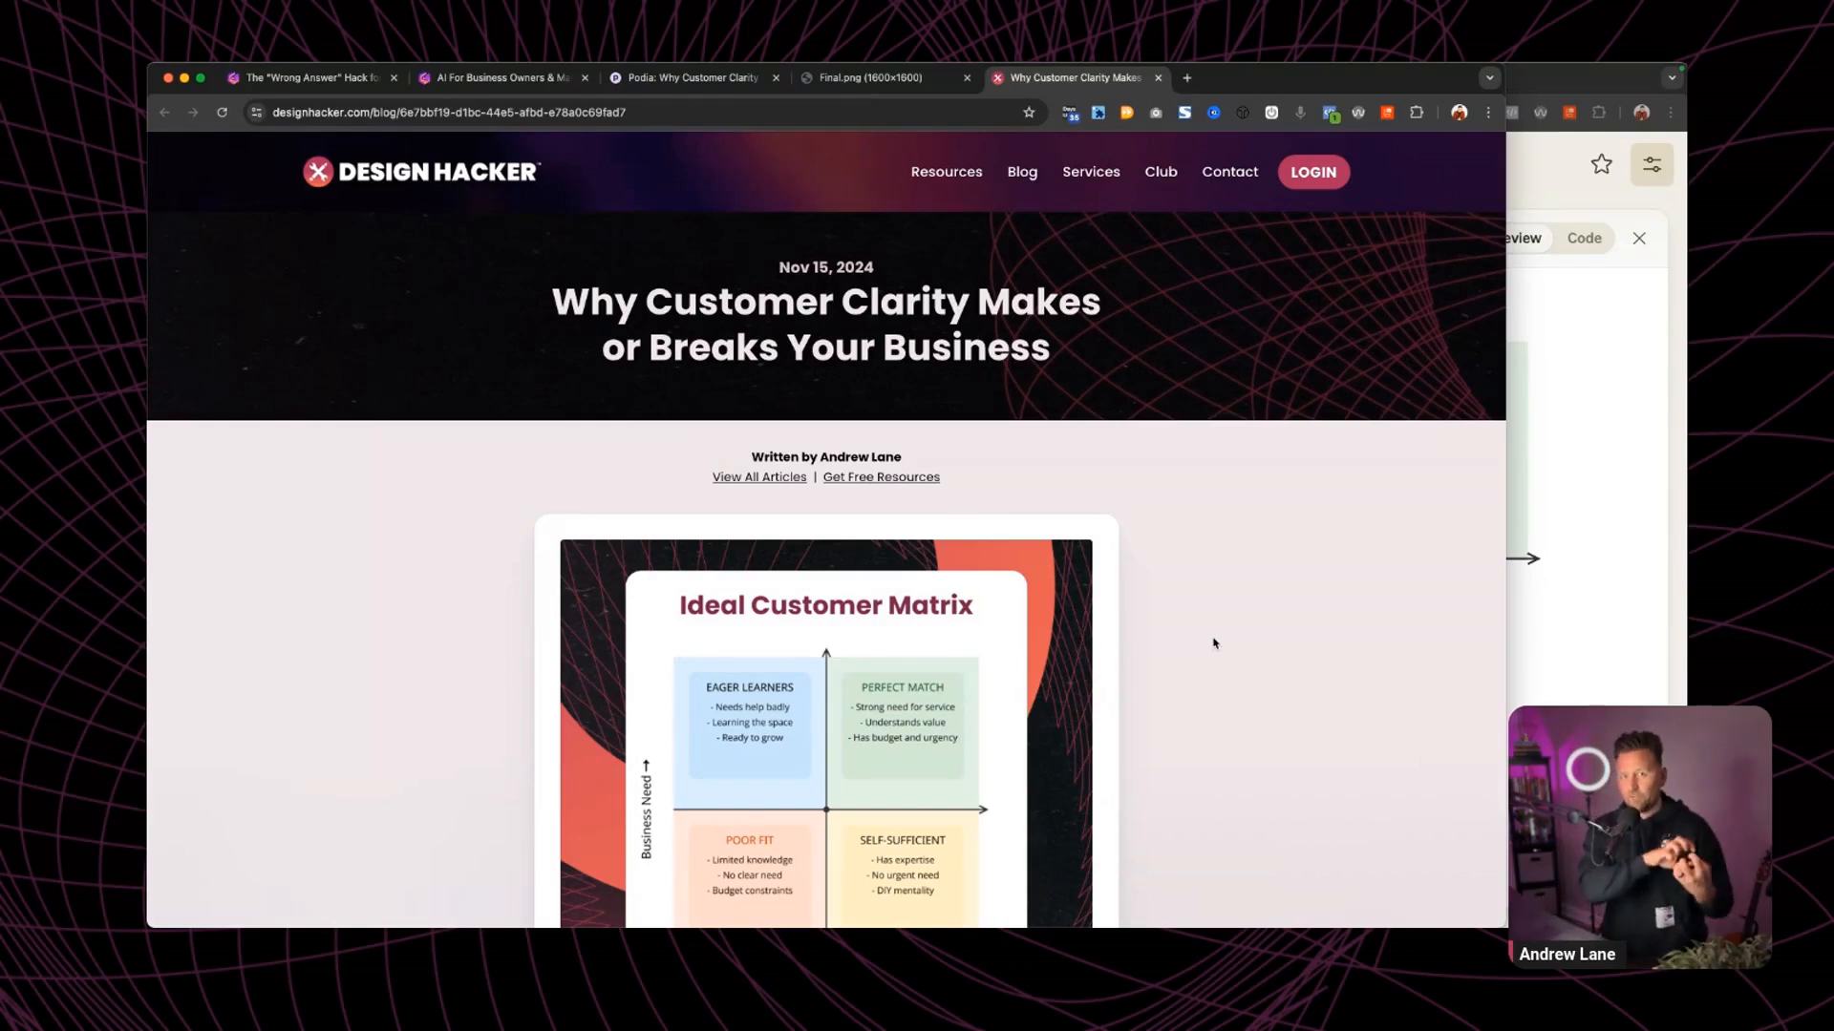
pyautogui.scroll(-3, 1214, 643)
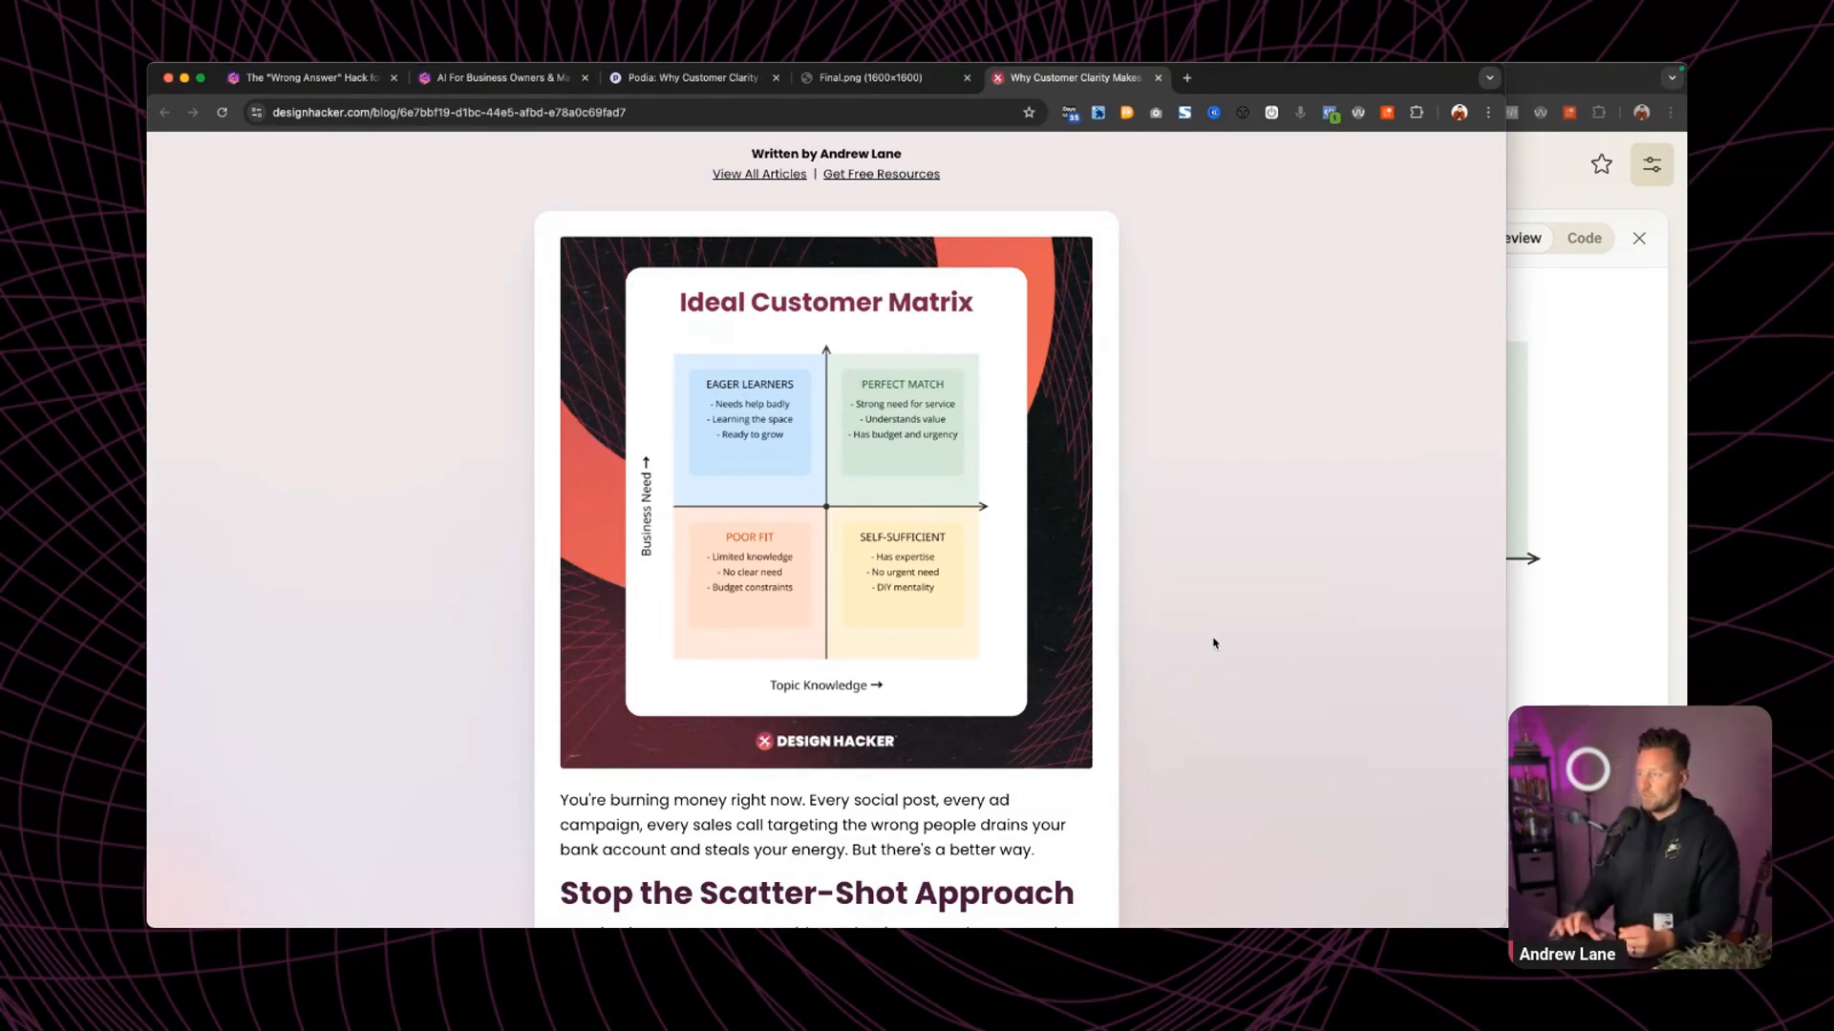
# Return to the Claude chat window and review the prompt asking for a relatable web designer example, along with the story written for it.
pyautogui.hotkey('ctrl', 'Up')
pyautogui.click(1199, 319)
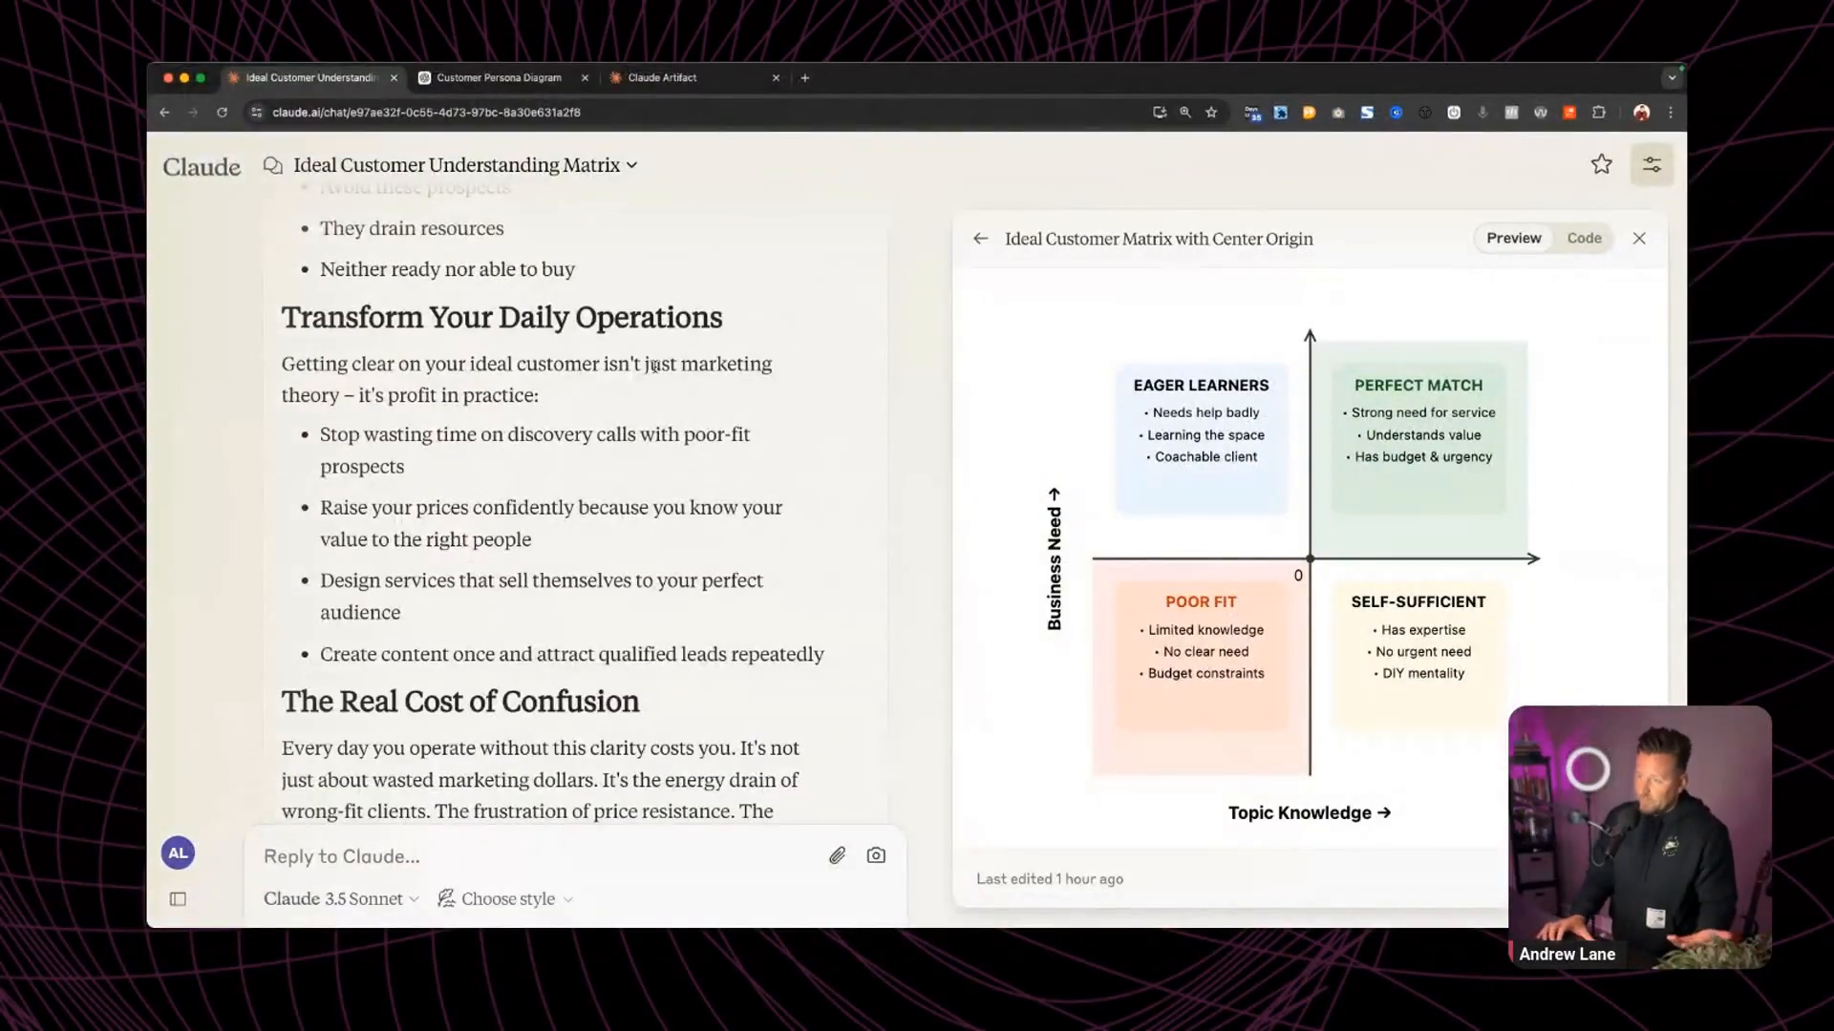
pyautogui.scroll(-10, 655, 365)
pyautogui.scroll(-2, 481, 423)
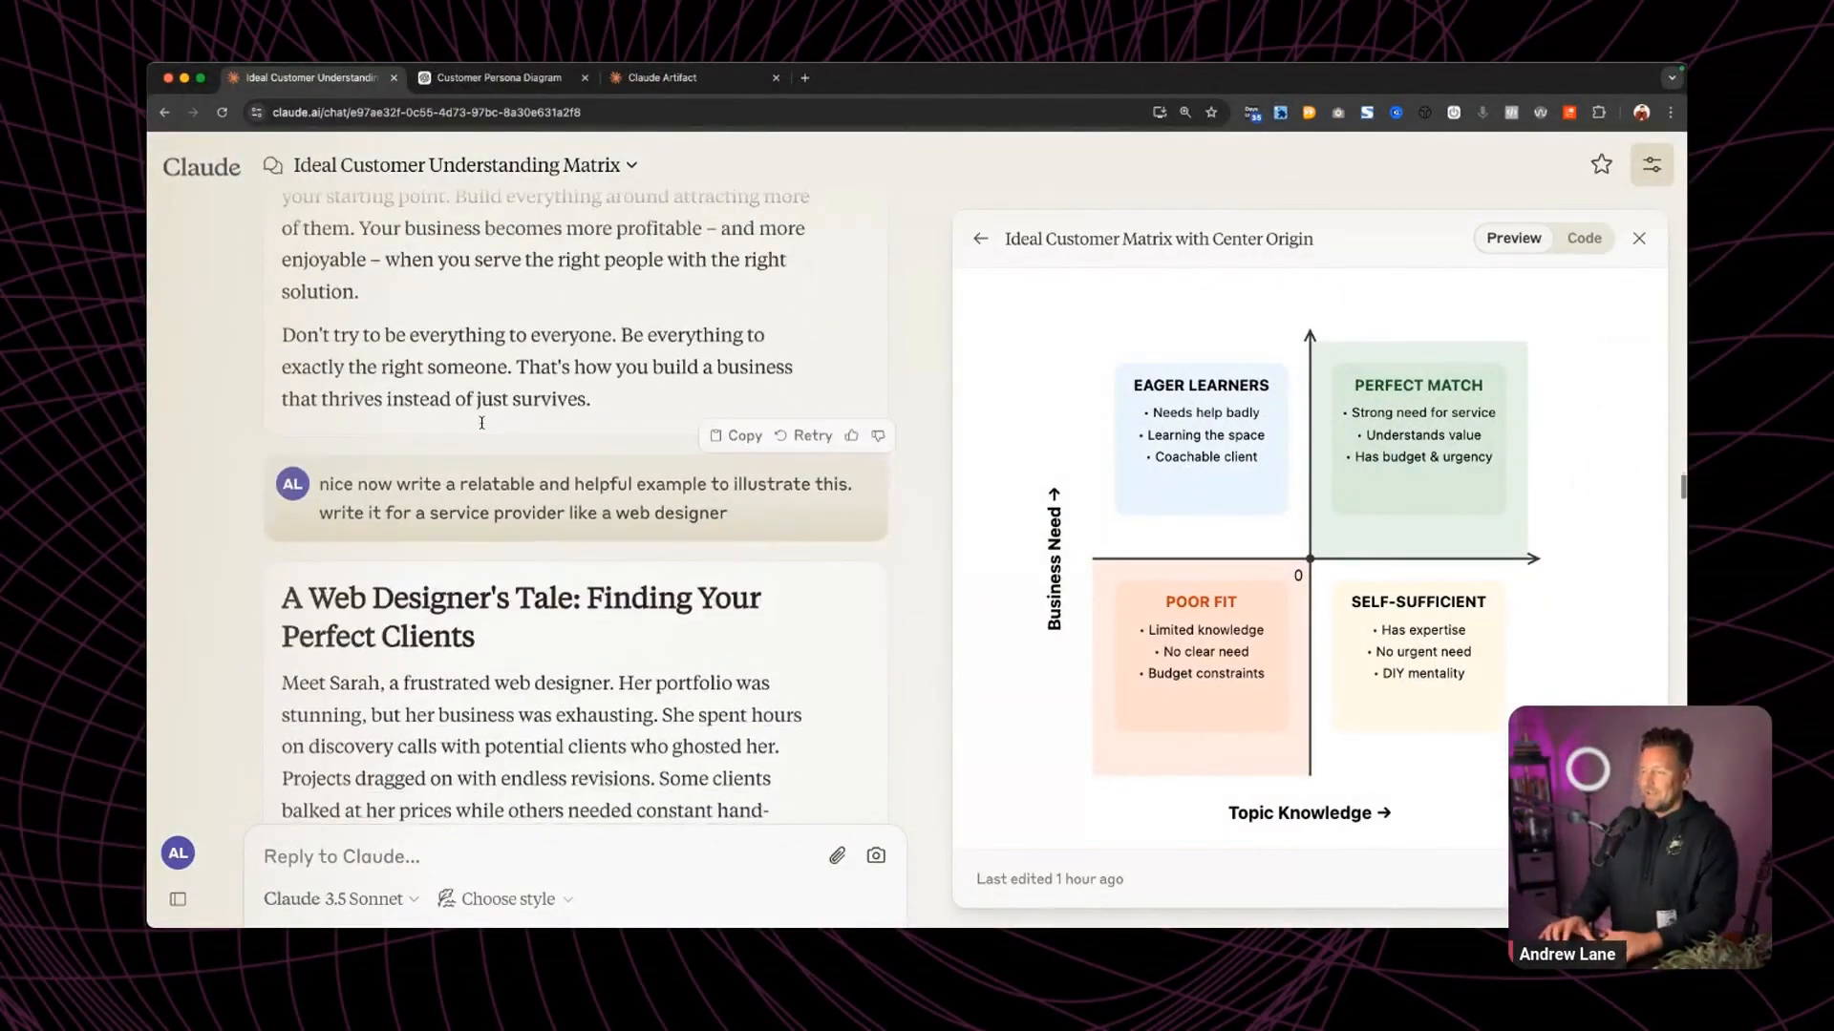
pyautogui.moveTo(319, 390); pyautogui.dragTo(778, 443)
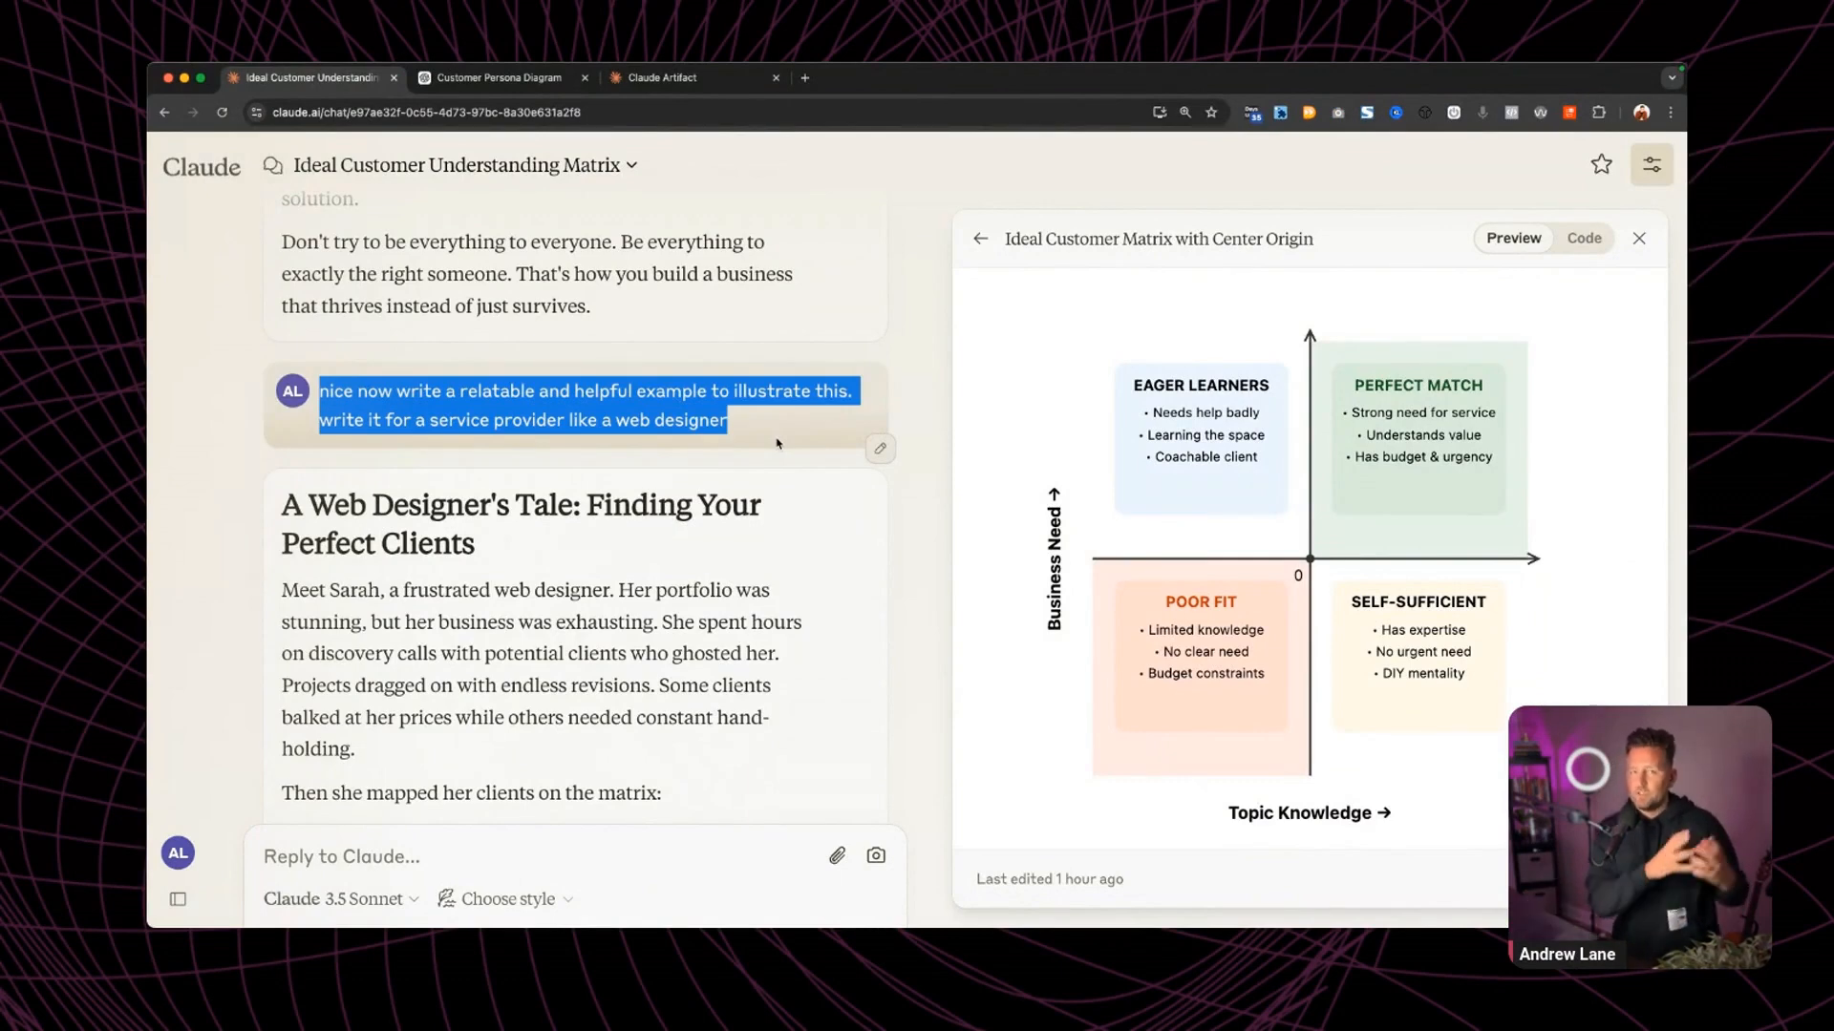
pyautogui.moveTo(319, 420); pyautogui.dragTo(696, 449)
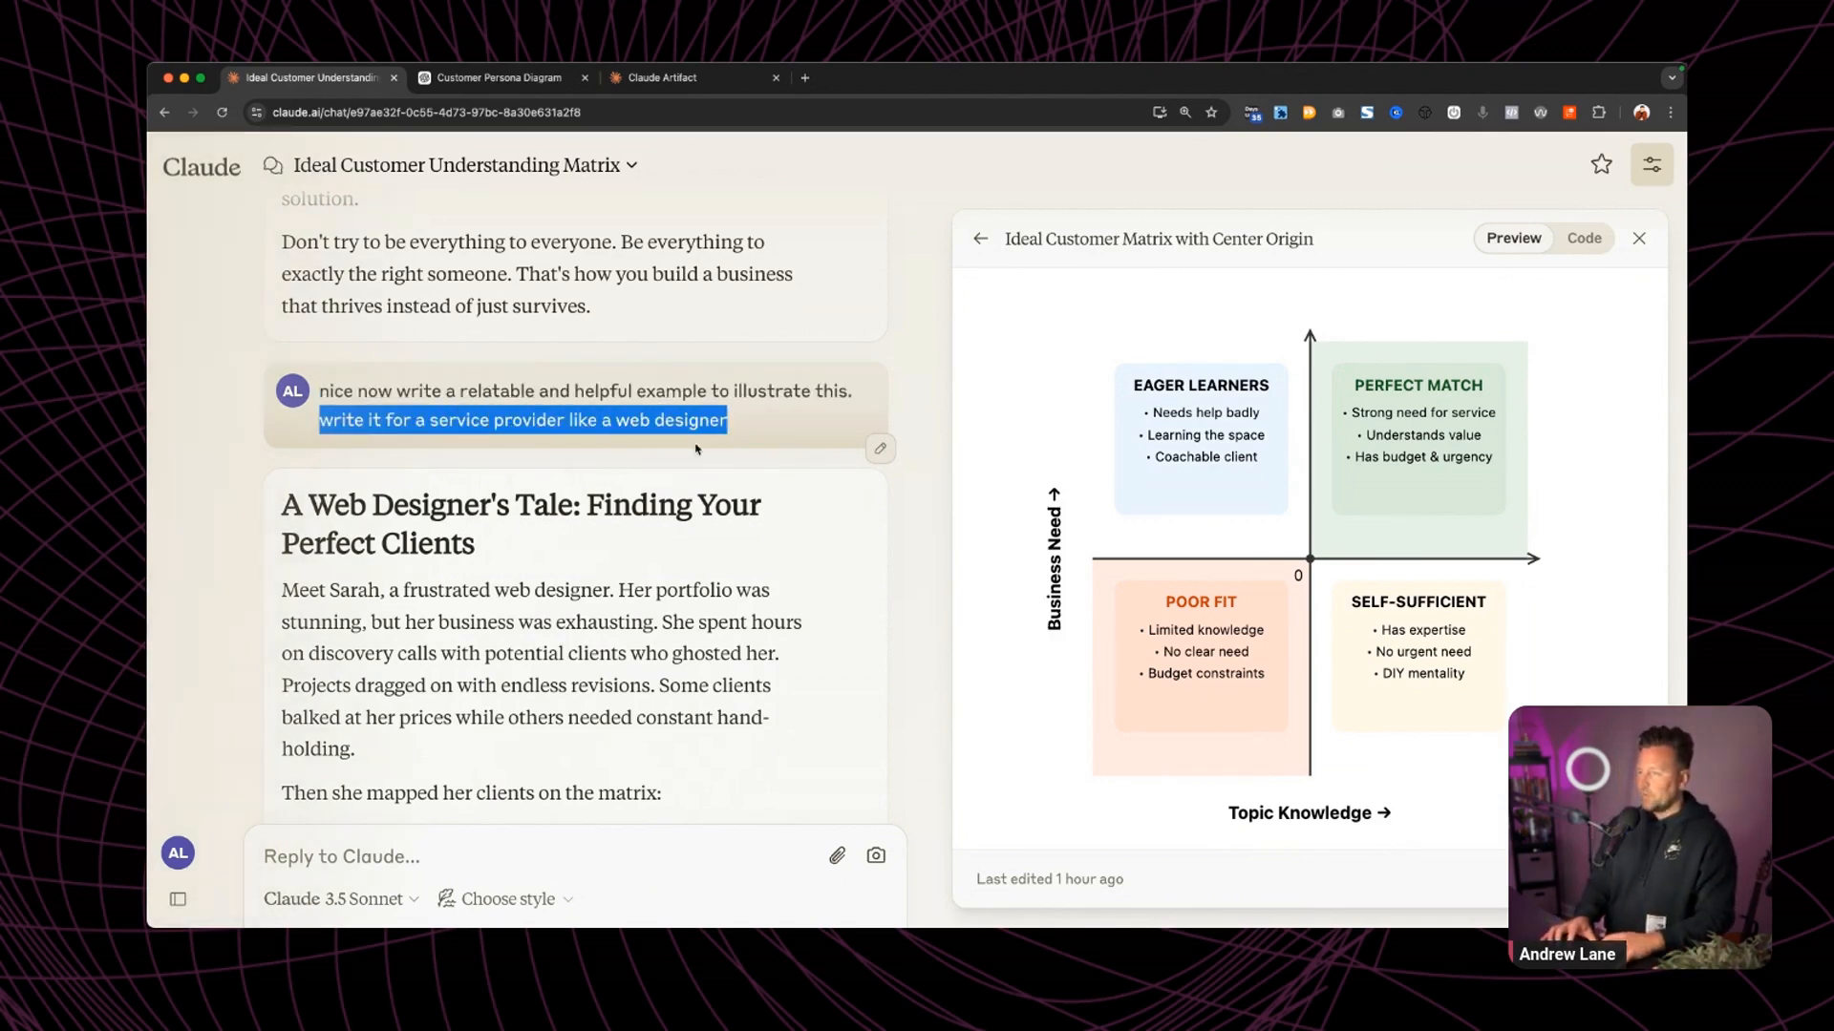
pyautogui.scroll(-3, 735, 451)
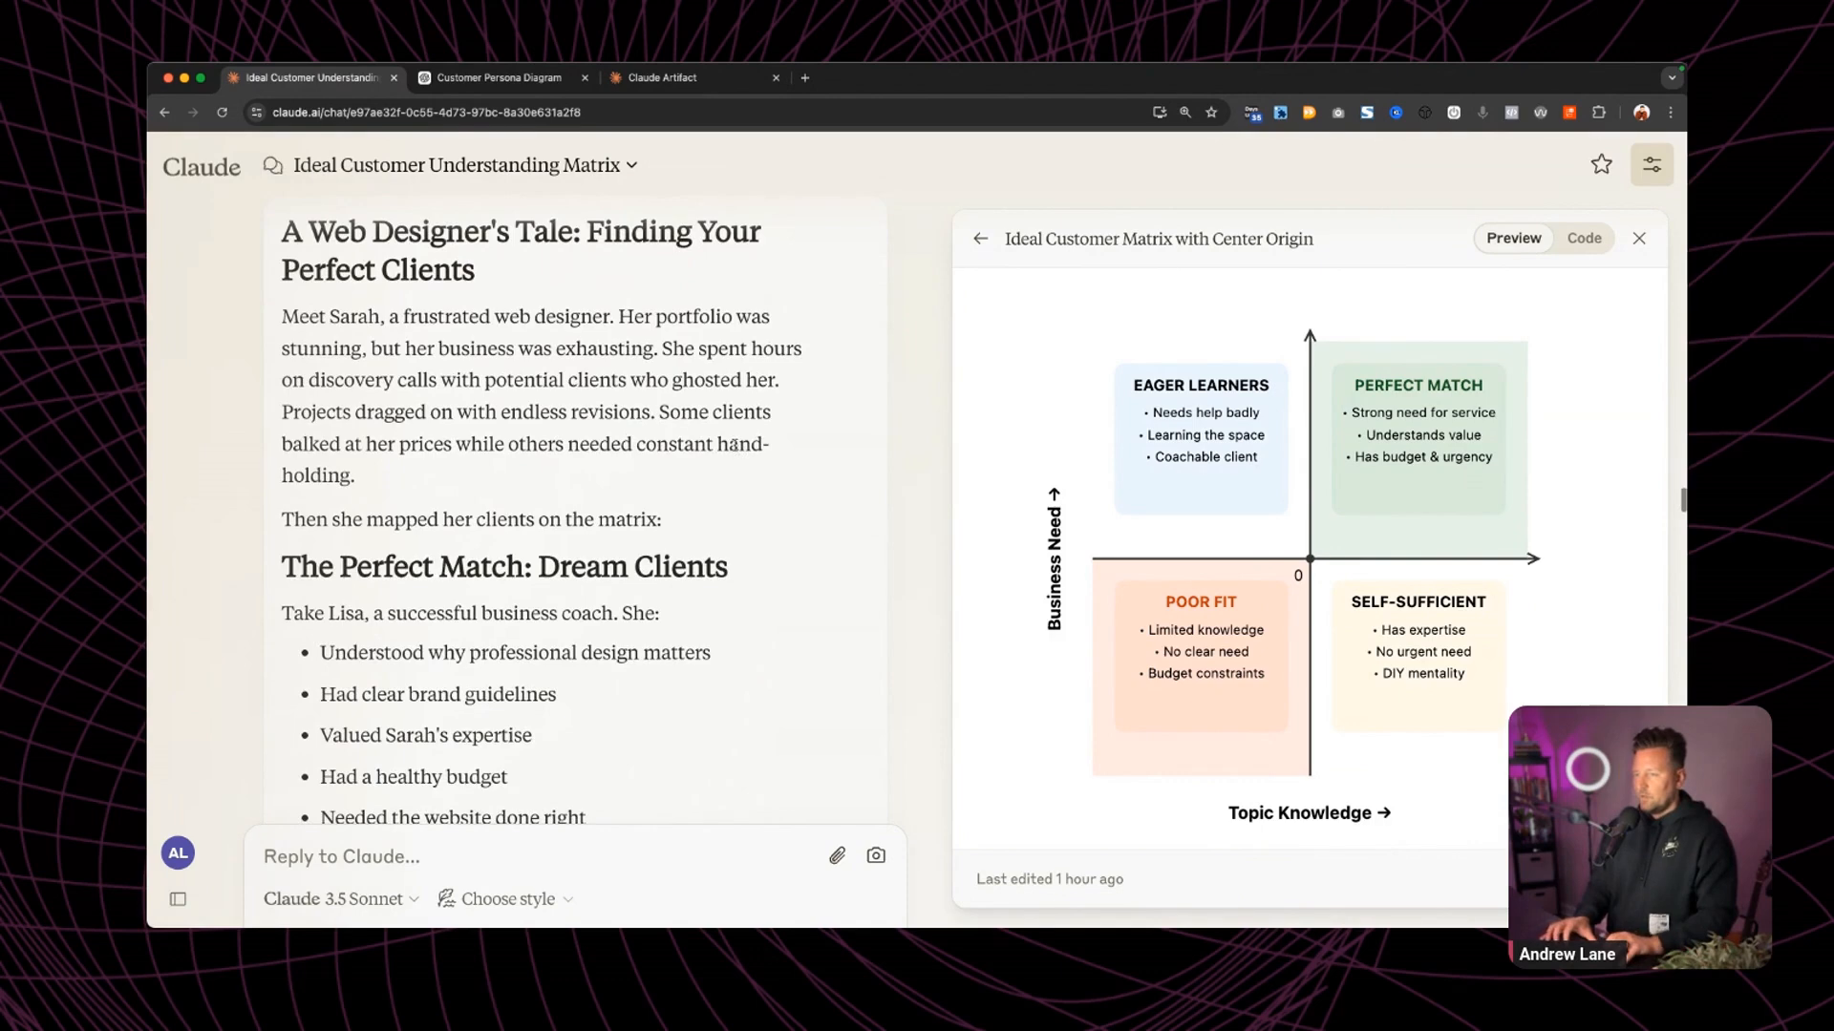
pyautogui.moveTo(282, 234); pyautogui.dragTo(562, 543)
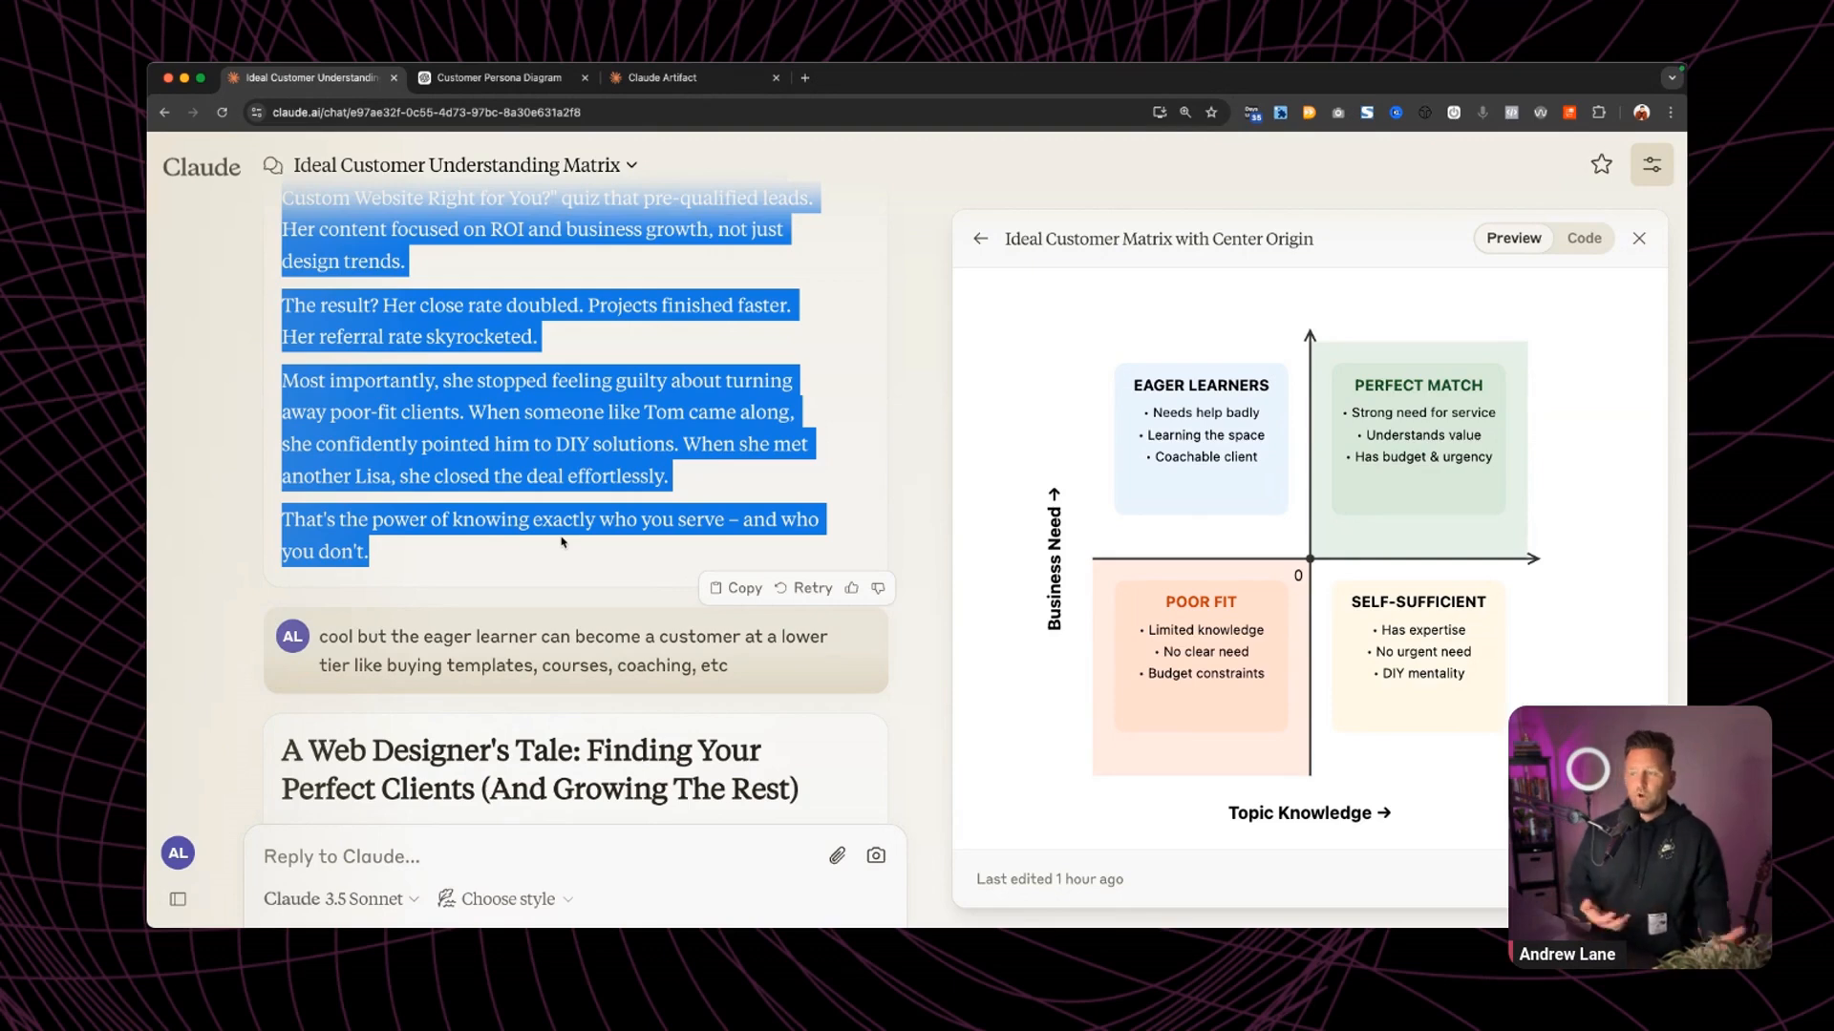
pyautogui.click(562, 543)
# Review the prompt saying the eager learner can become a lower-tier customer through templates, courses and coaching.
pyautogui.scroll(-1, 552, 447)
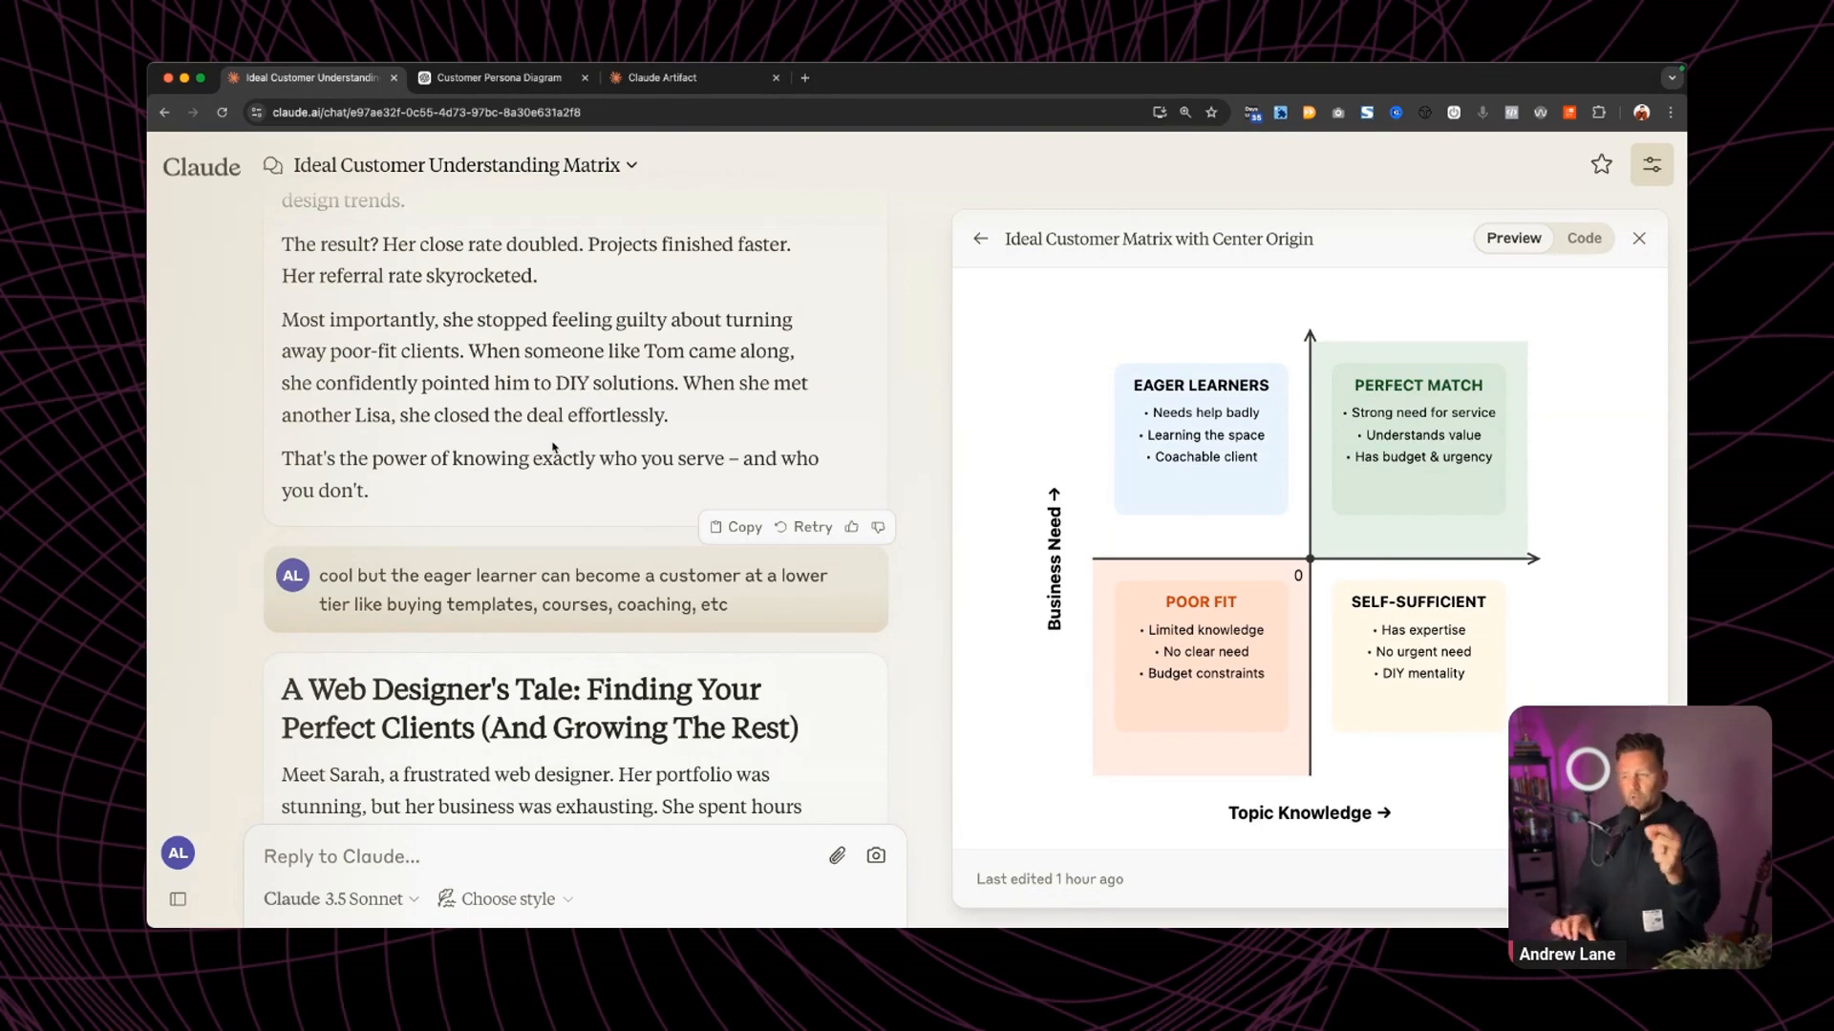
pyautogui.scroll(-2, 553, 447)
pyautogui.moveTo(328, 455); pyautogui.dragTo(578, 456)
pyautogui.click(472, 456)
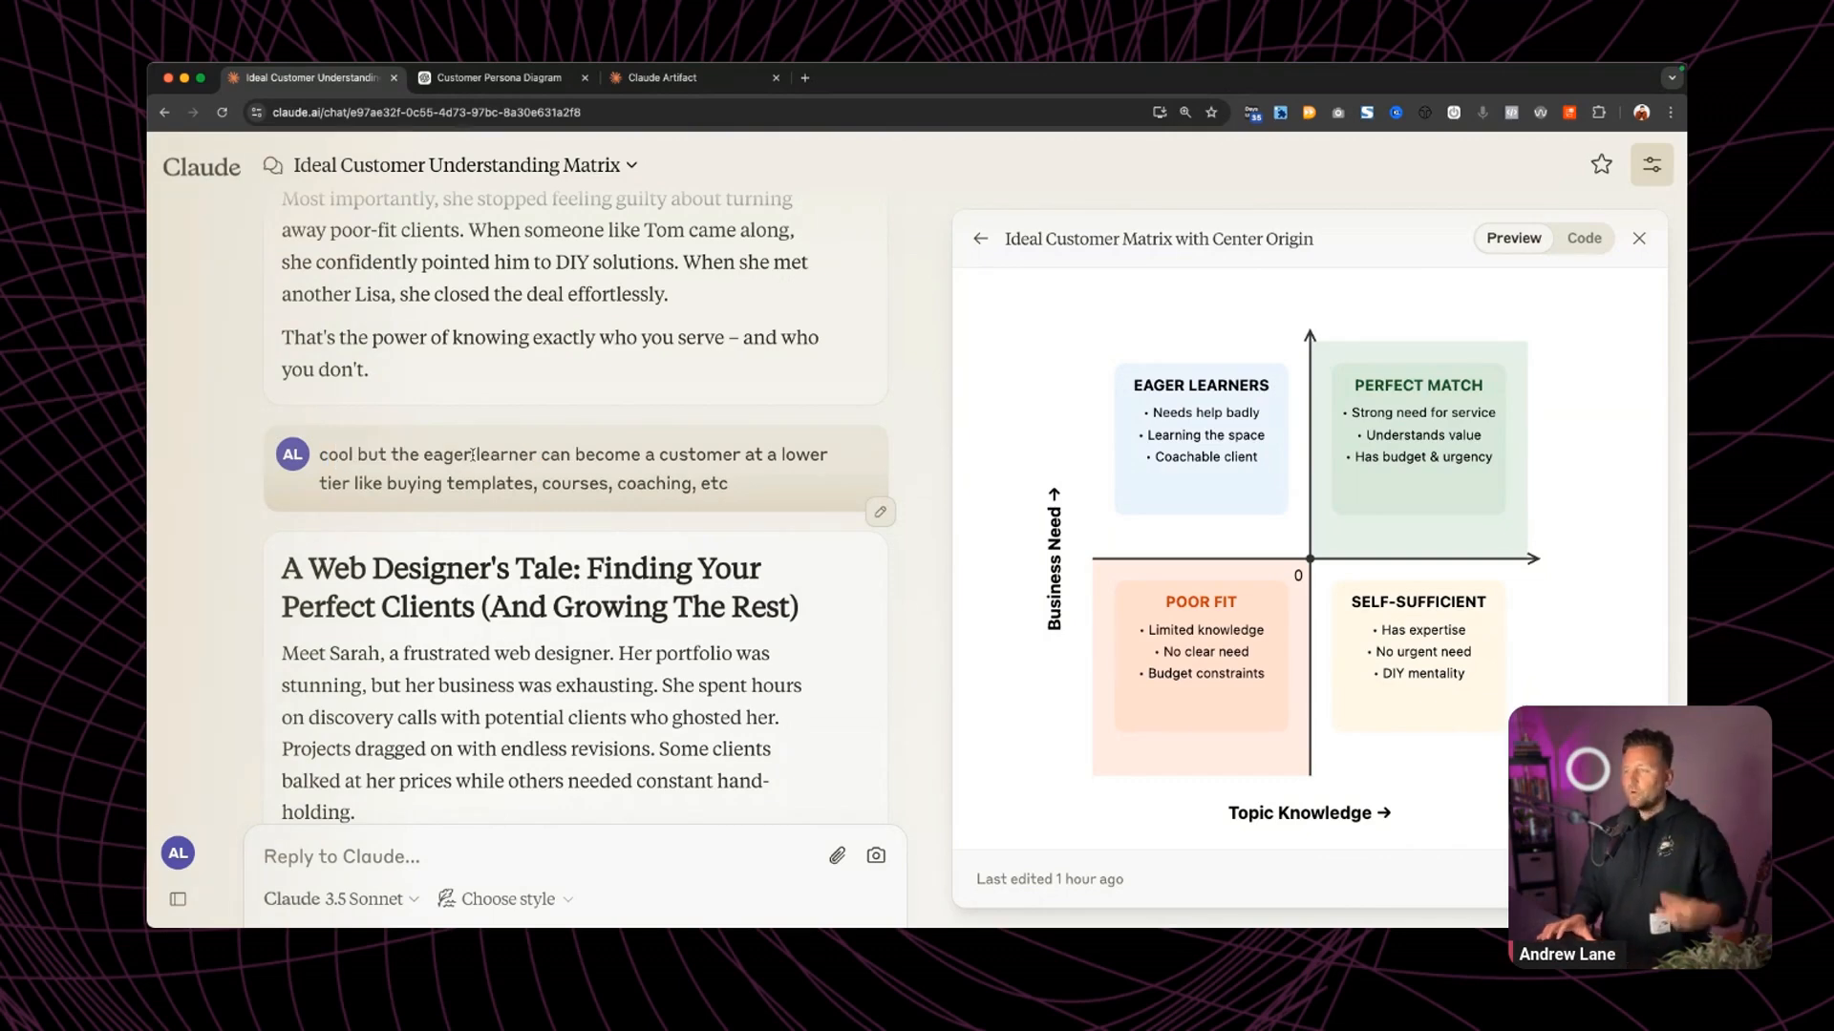
pyautogui.moveTo(489, 455); pyautogui.dragTo(765, 494)
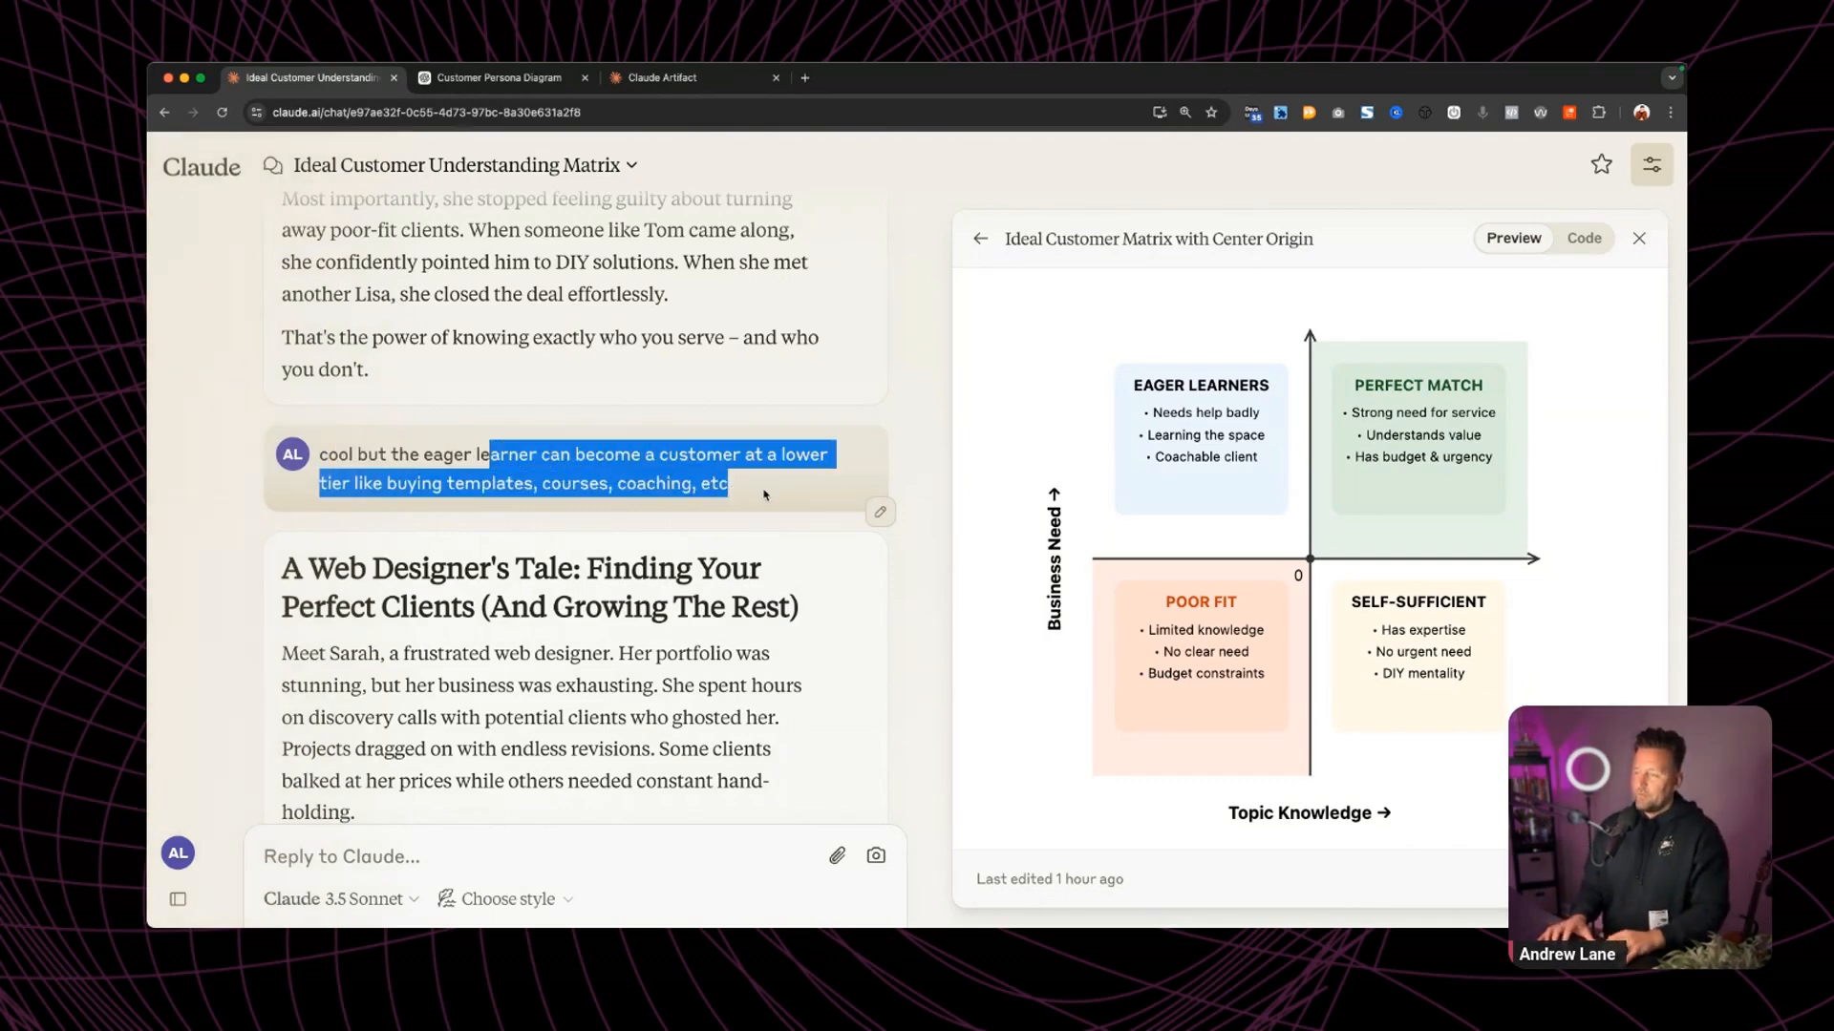
# Review the prompt on lower offers for the eager learner and examine the resulting "From Cold Lead to Dream Client" story.
pyautogui.scroll(-20, 765, 494)
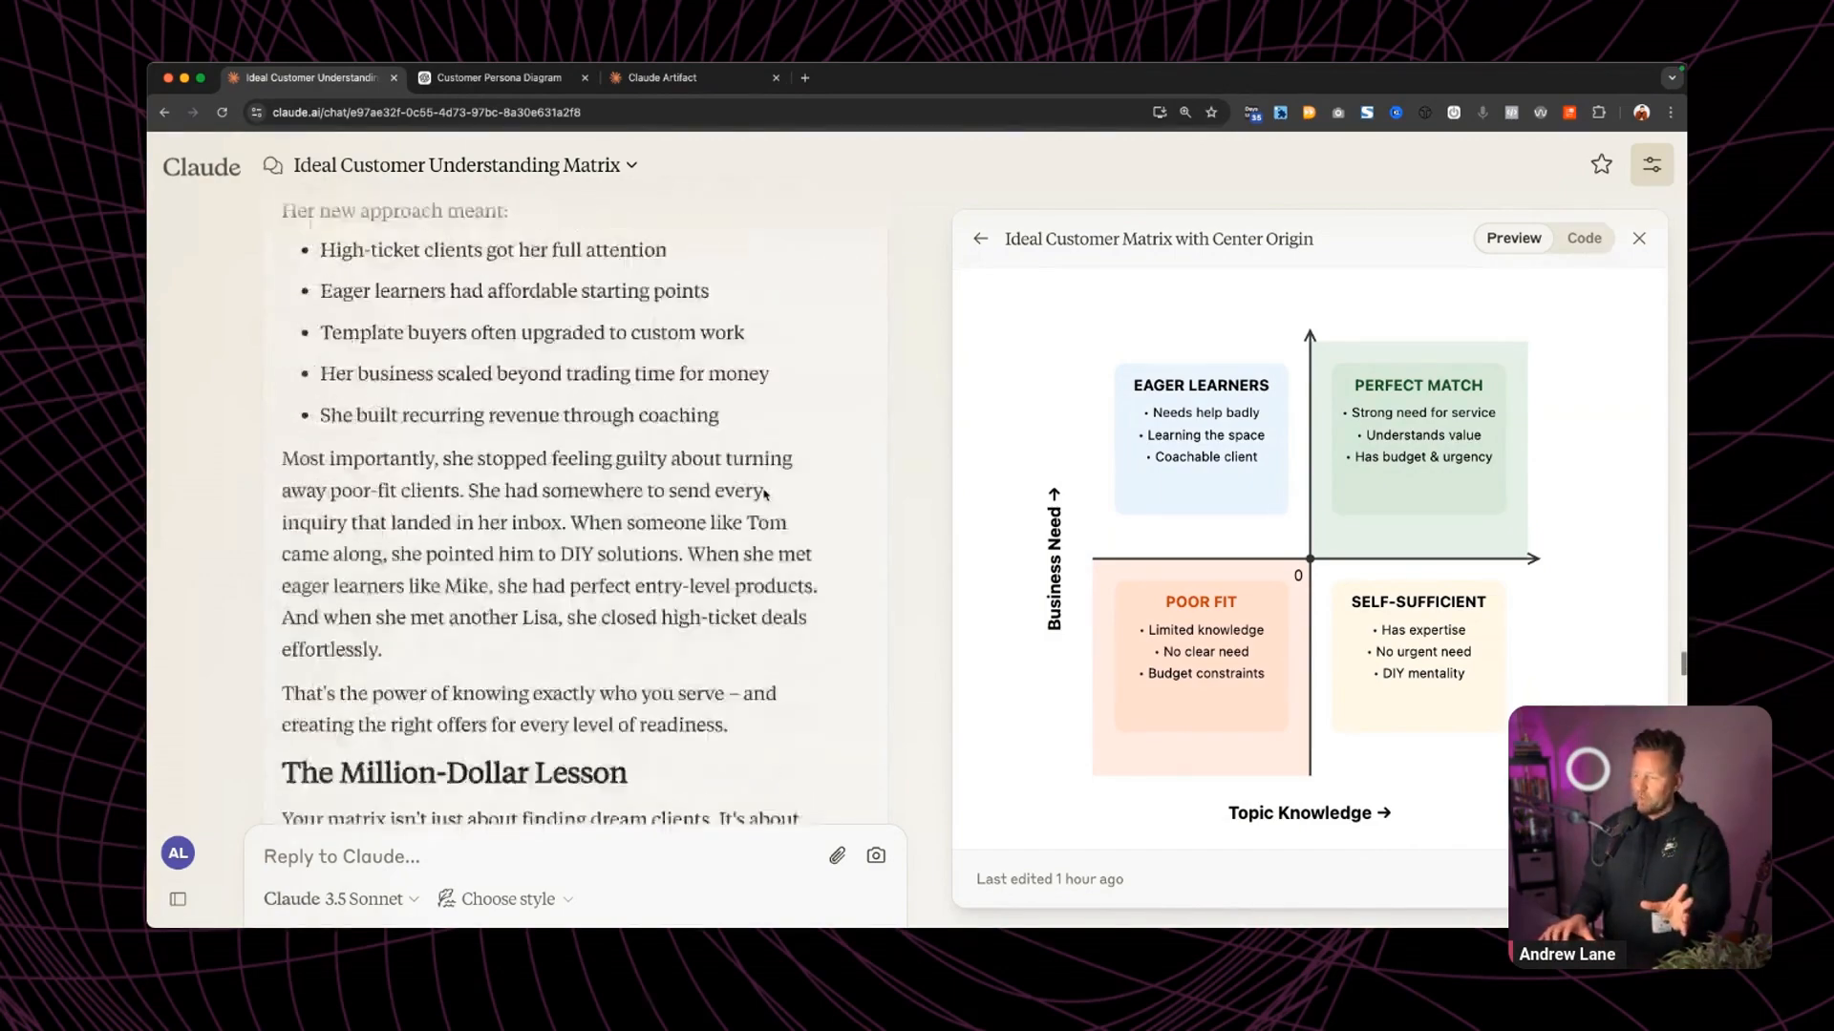
pyautogui.scroll(-5, 765, 494)
pyautogui.tripleClick(788, 462)
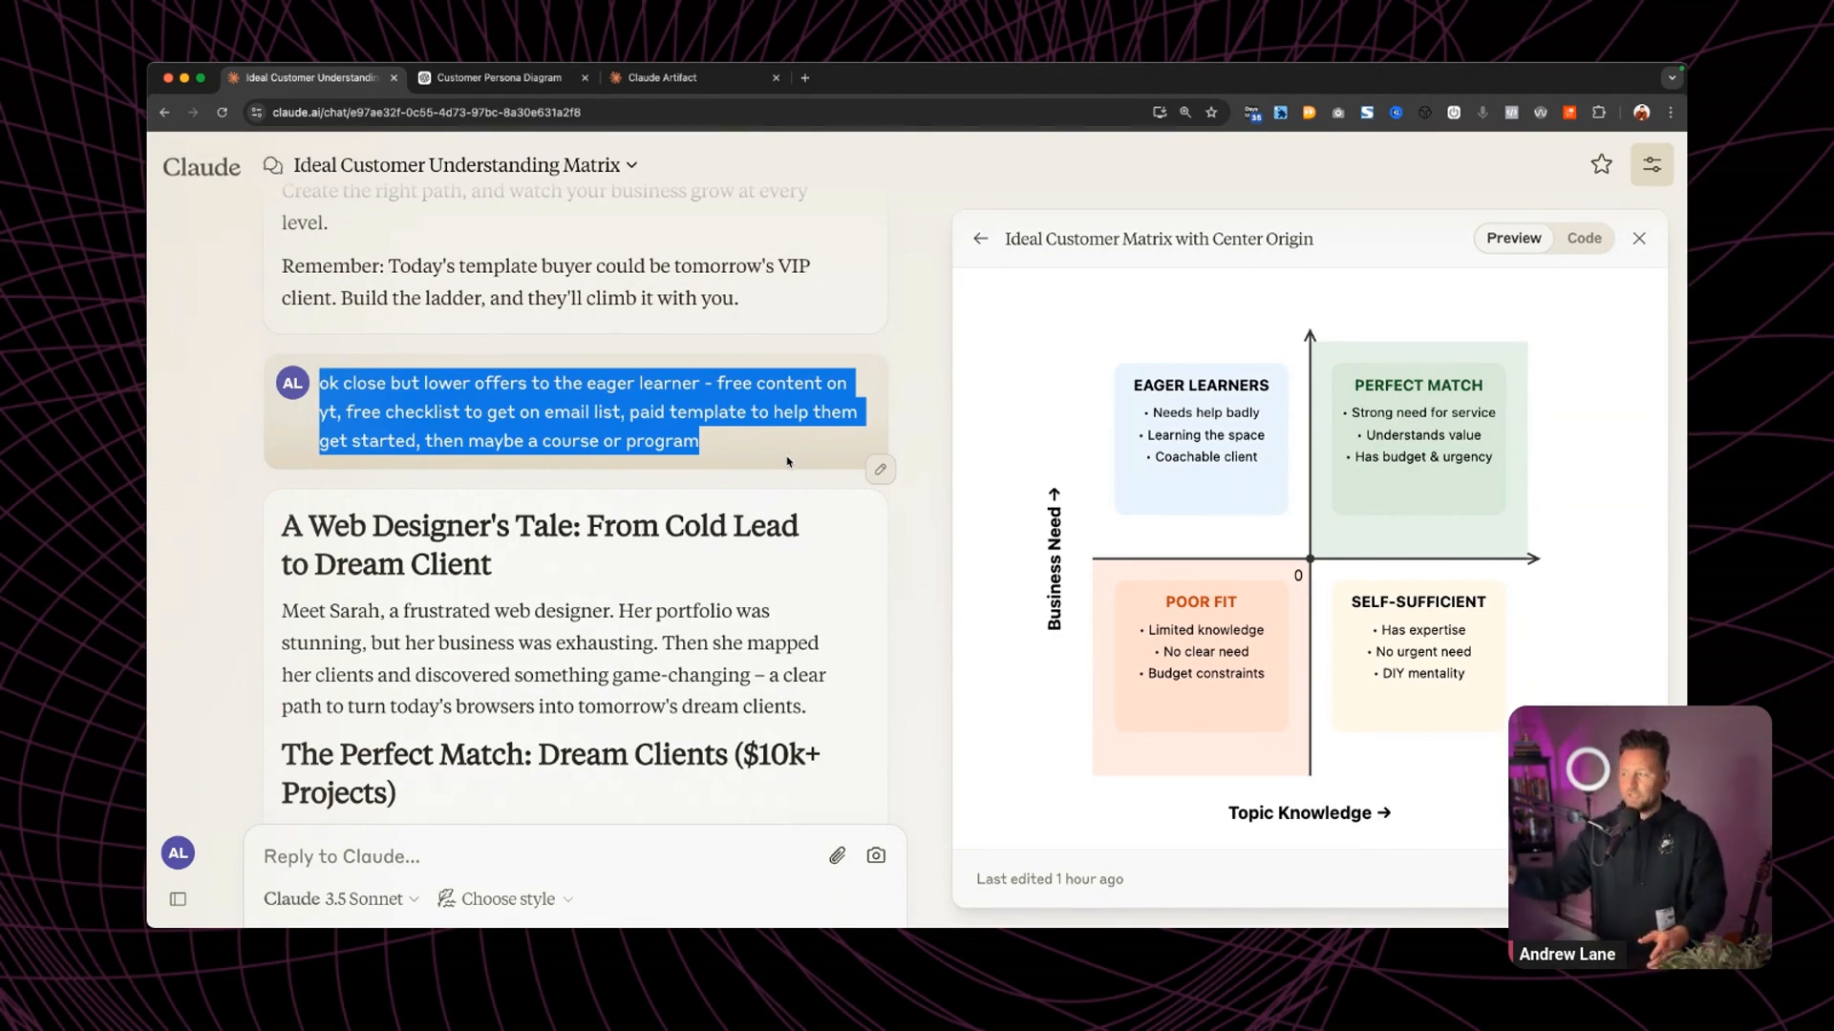
pyautogui.scroll(-20, 786, 462)
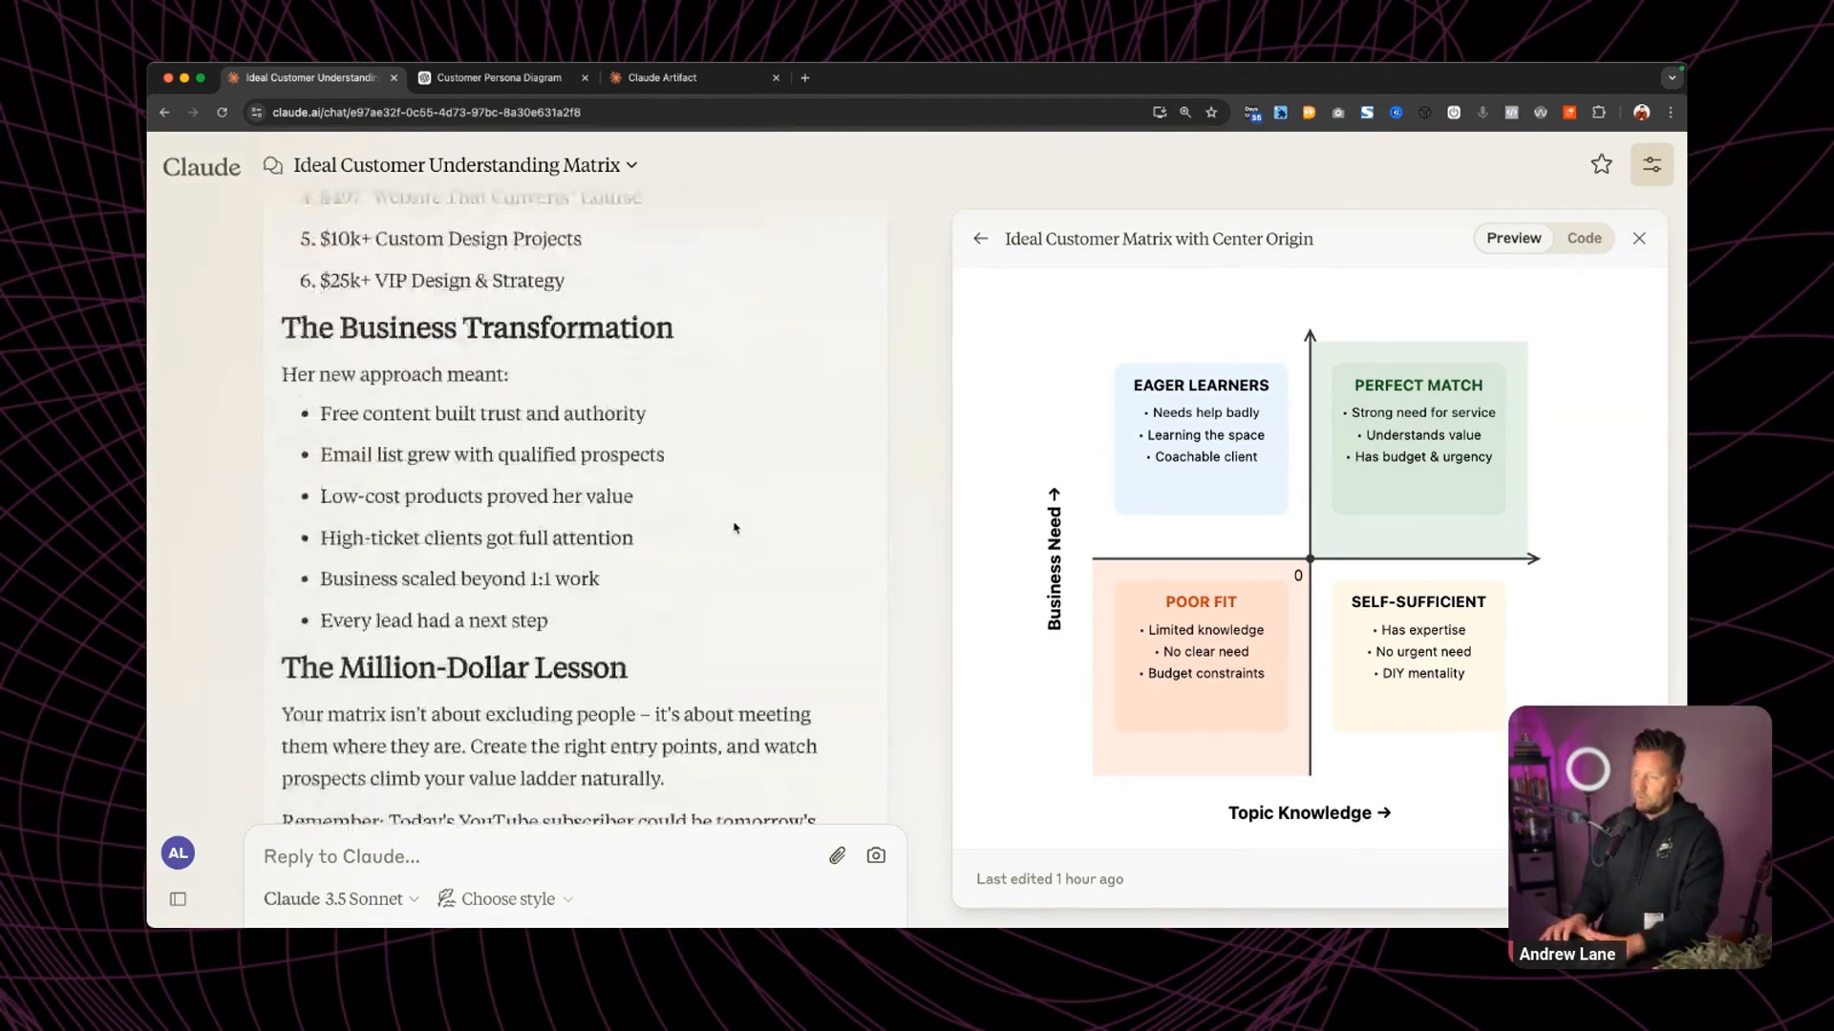
pyautogui.scroll(5, 732, 521)
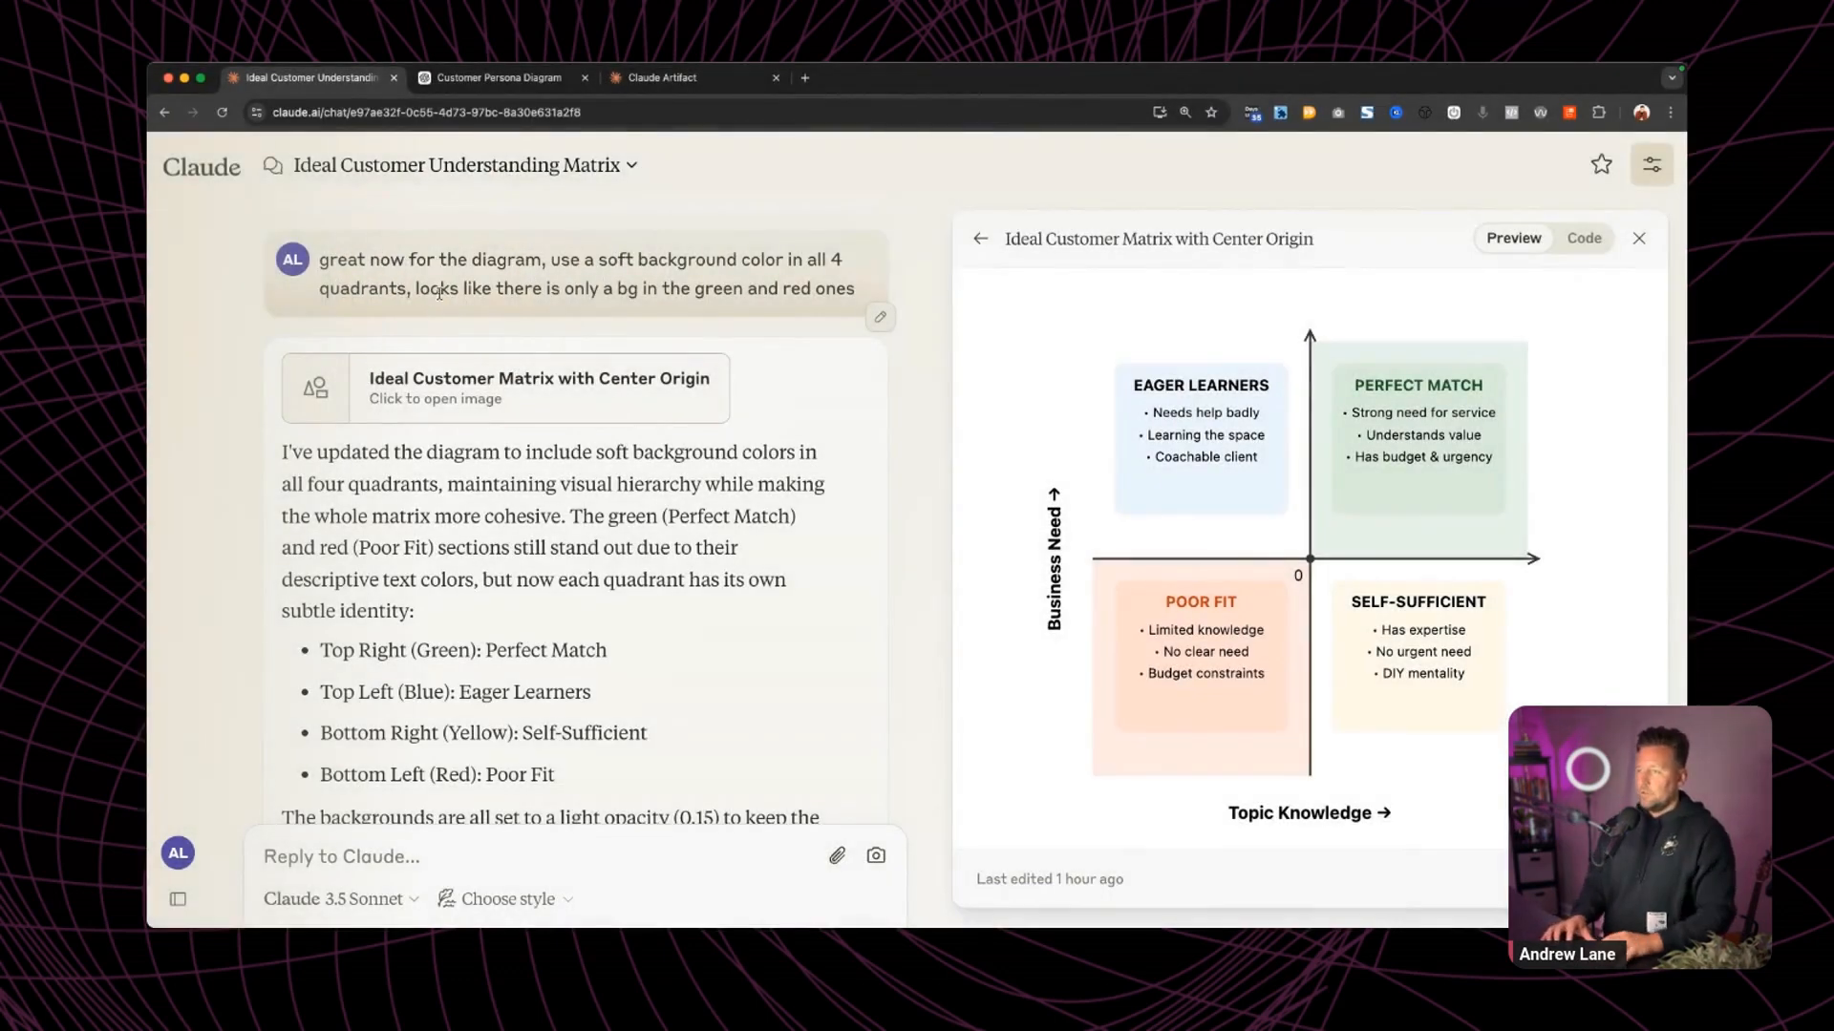
# Open the matrix version with soft backgrounds in all four quadrants, and the Clean Center version without the number 0.
pyautogui.moveTo(439, 292); pyautogui.dragTo(857, 290)
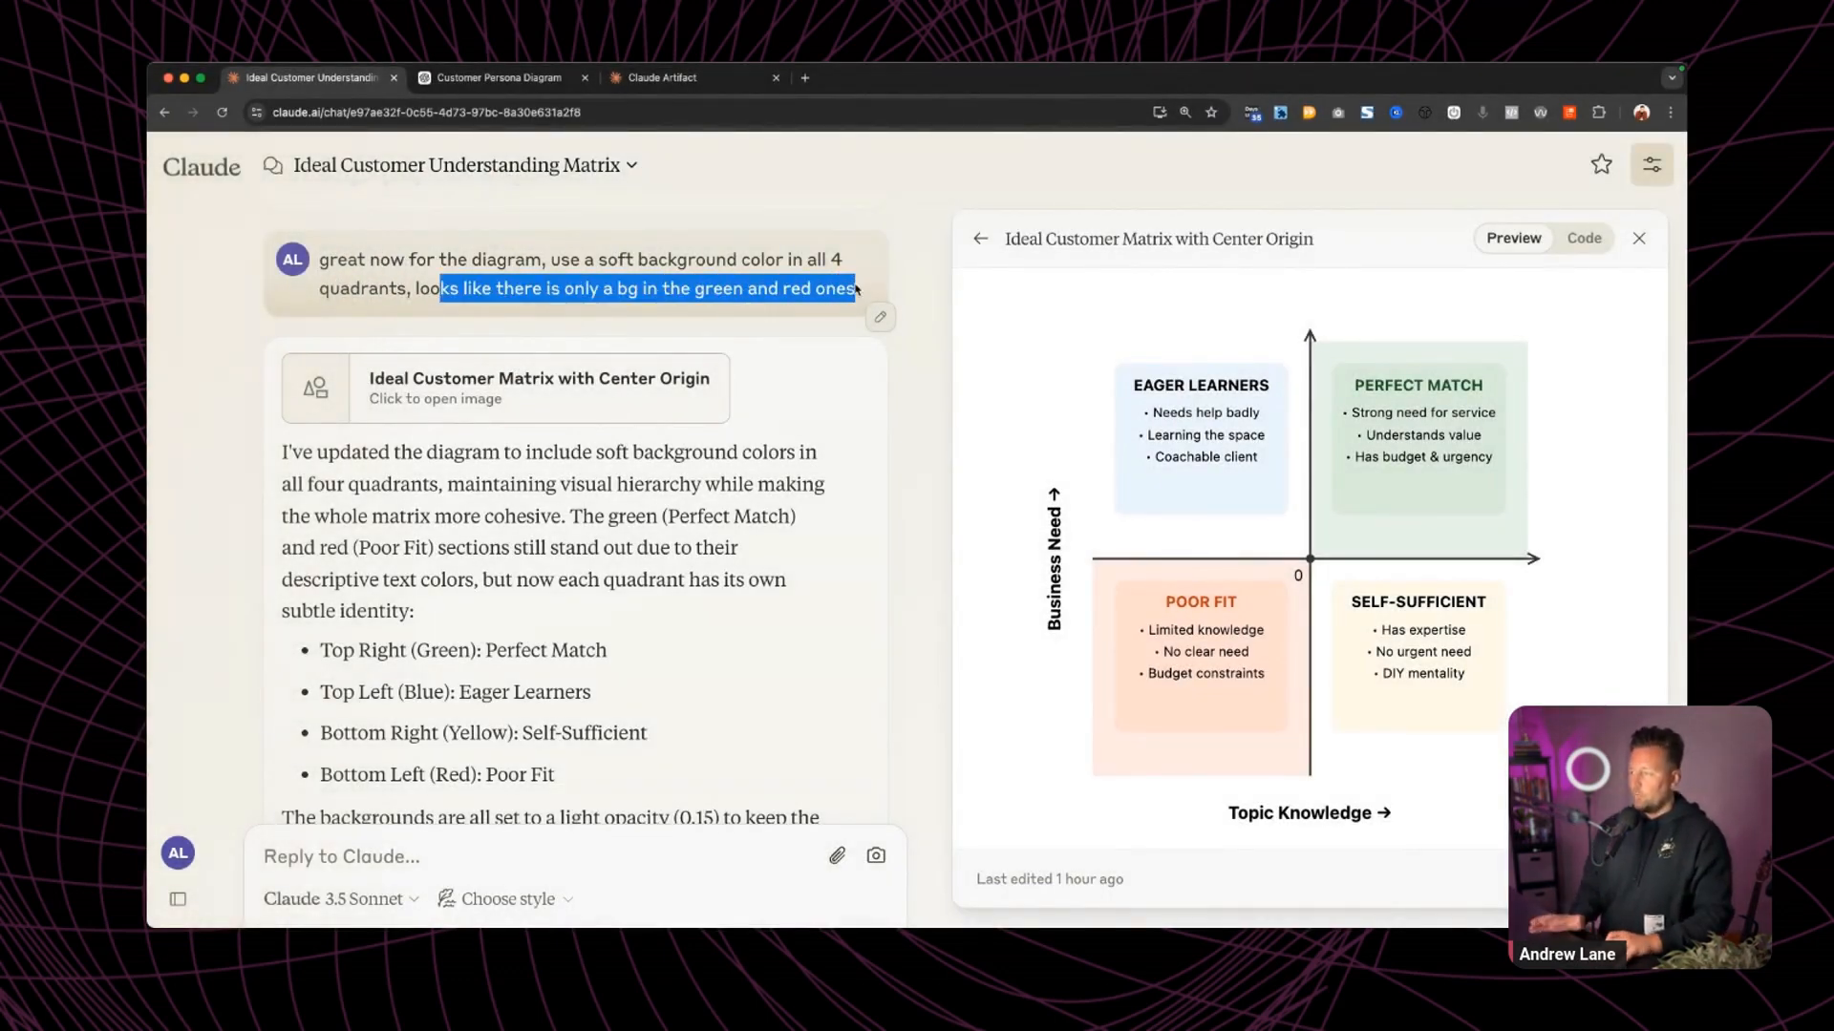
pyautogui.click(506, 387)
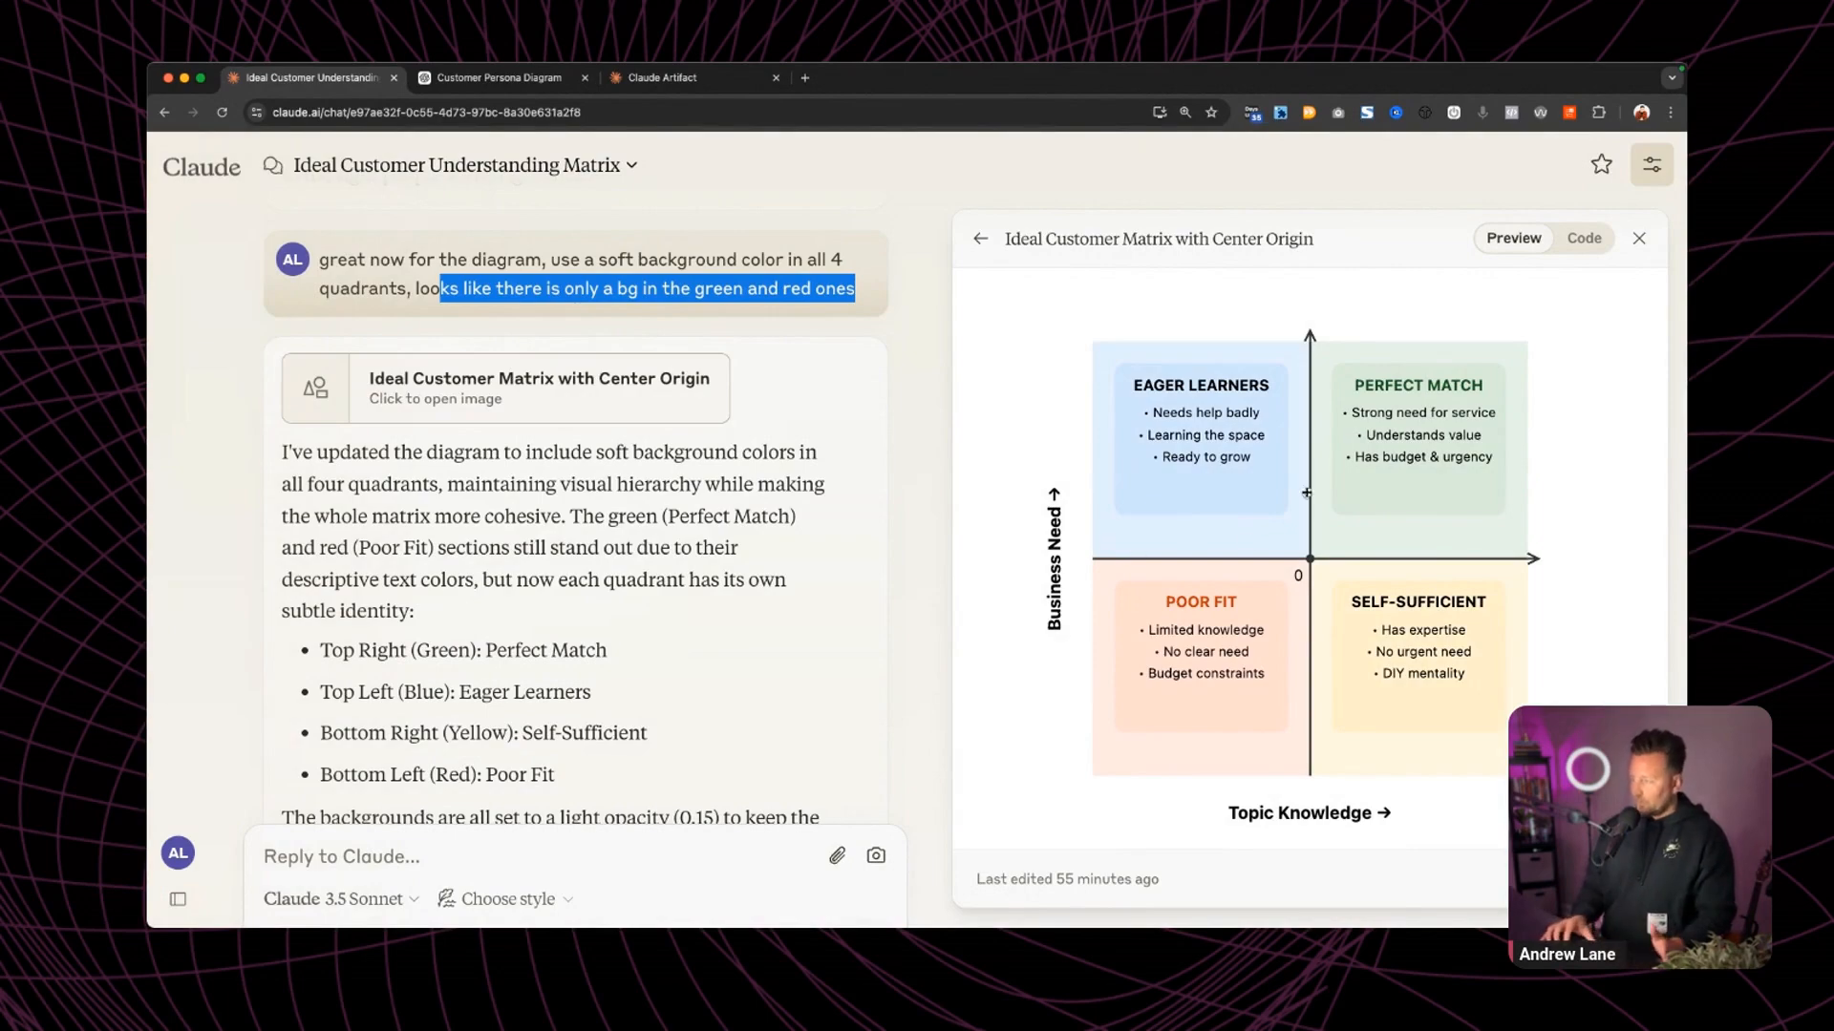
pyautogui.scroll(-6, 881, 597)
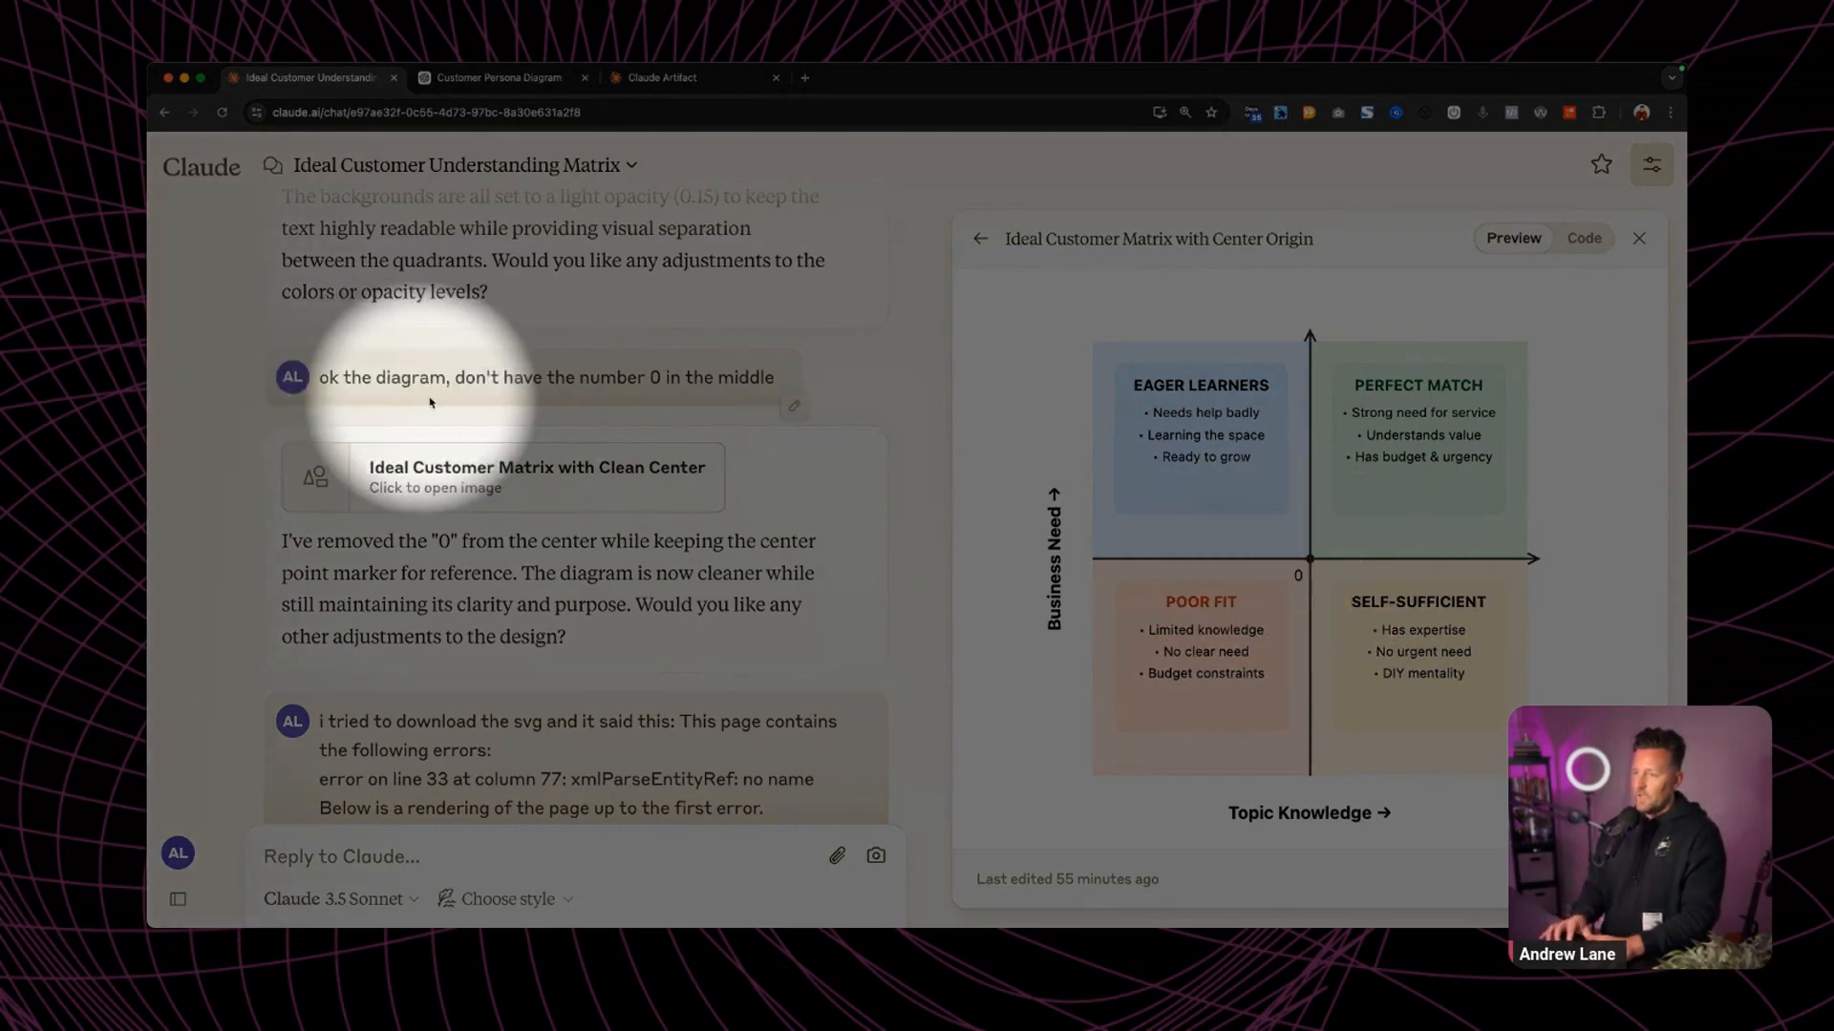
pyautogui.click(632, 480)
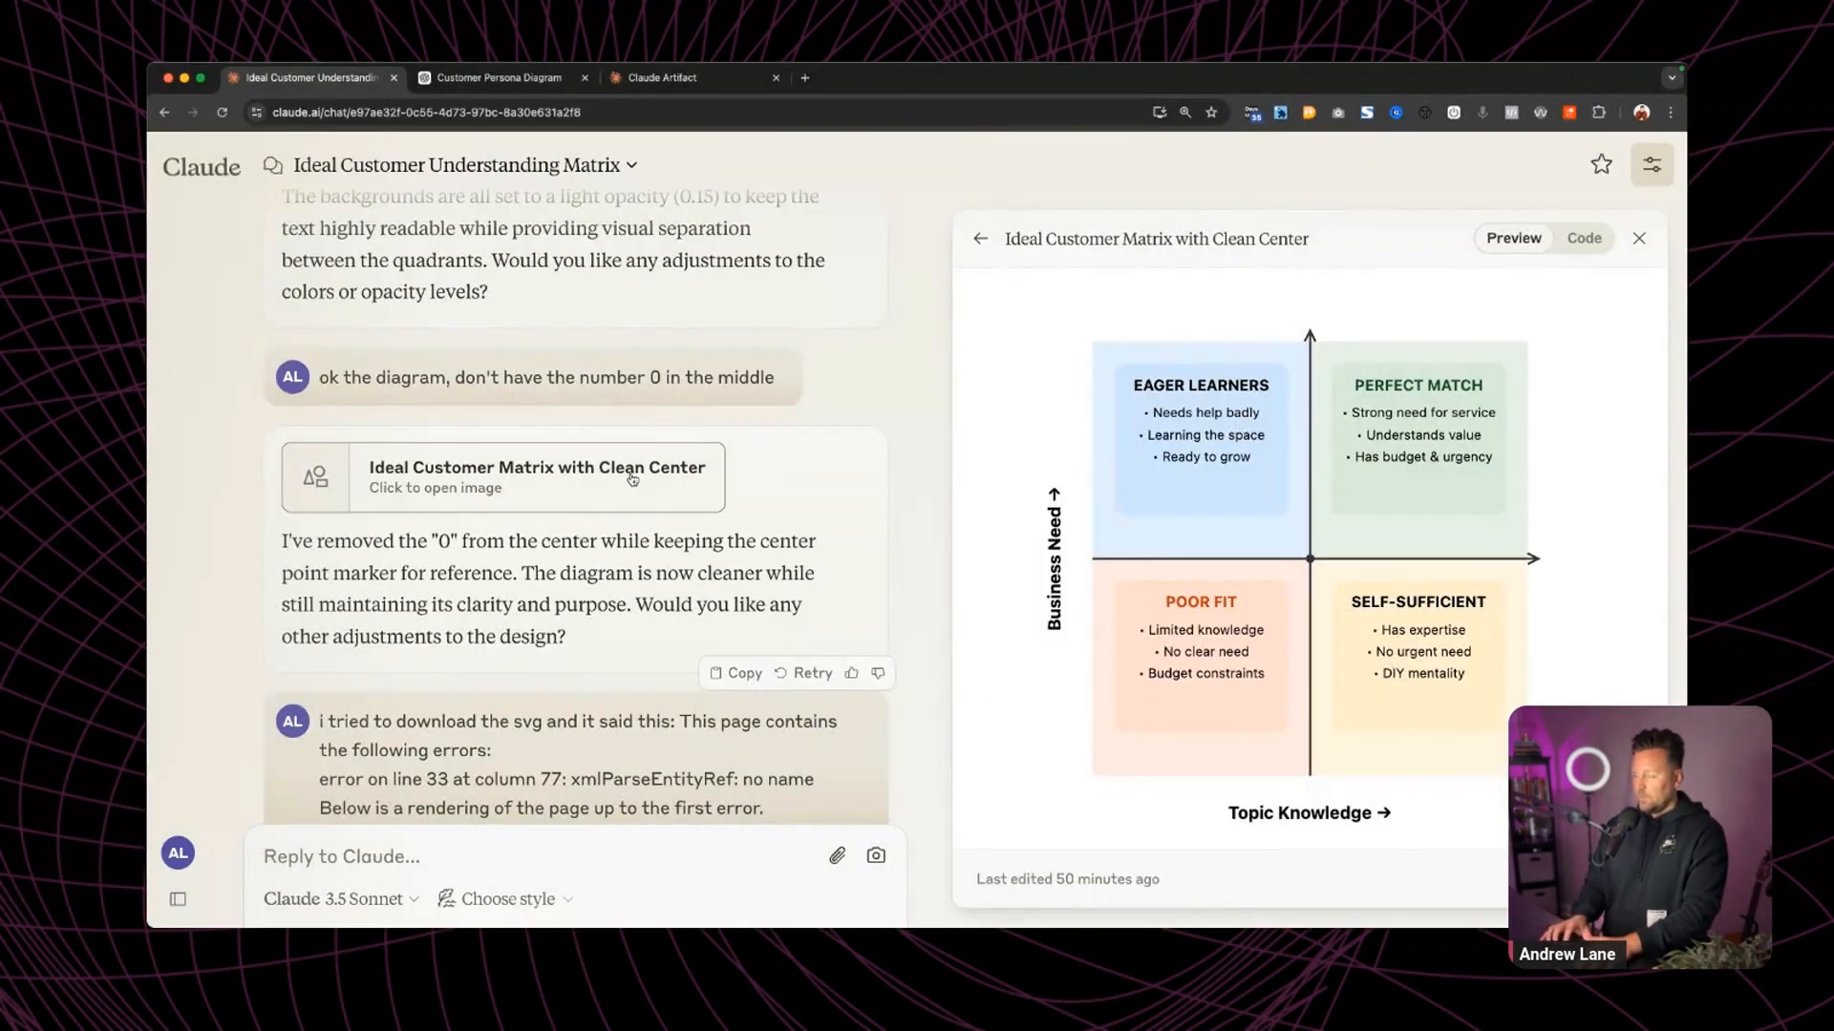
# Review the prompt about the SVG download error and capture a screenshot of the matrix diagram in the artifact preview.
pyautogui.scroll(-3, 632, 479)
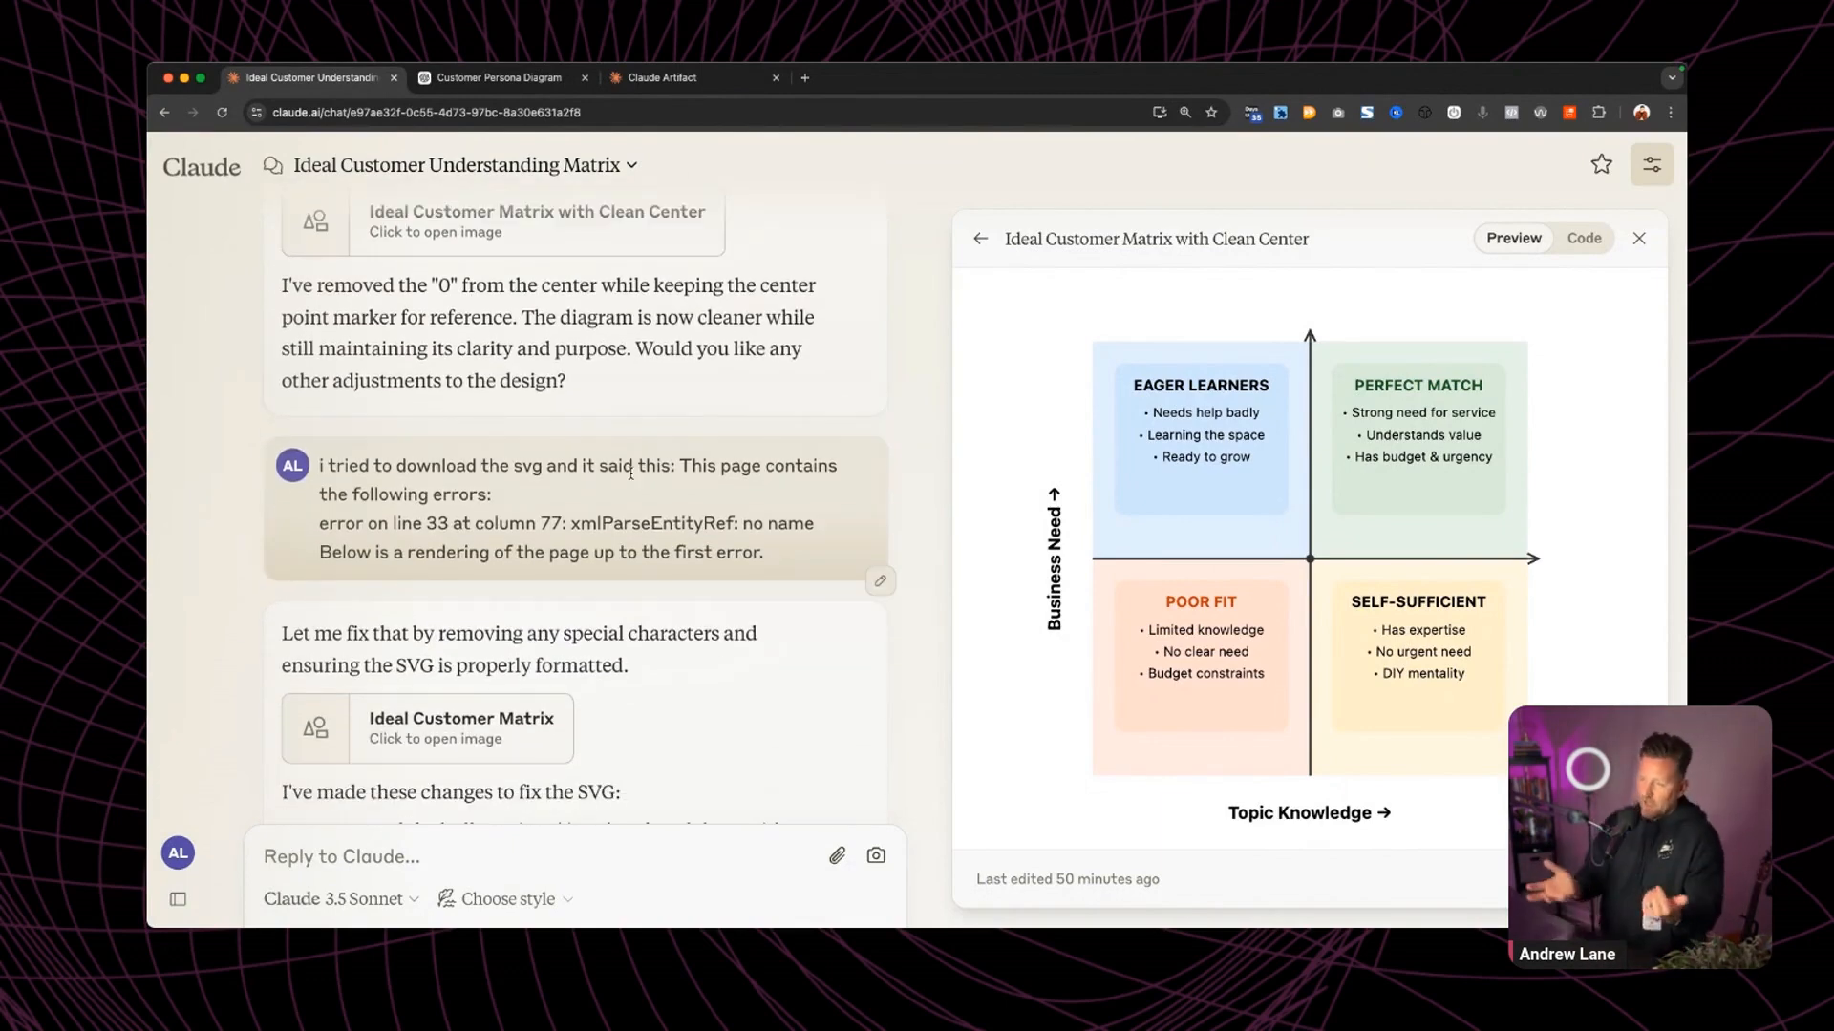
pyautogui.press('super+Tab')
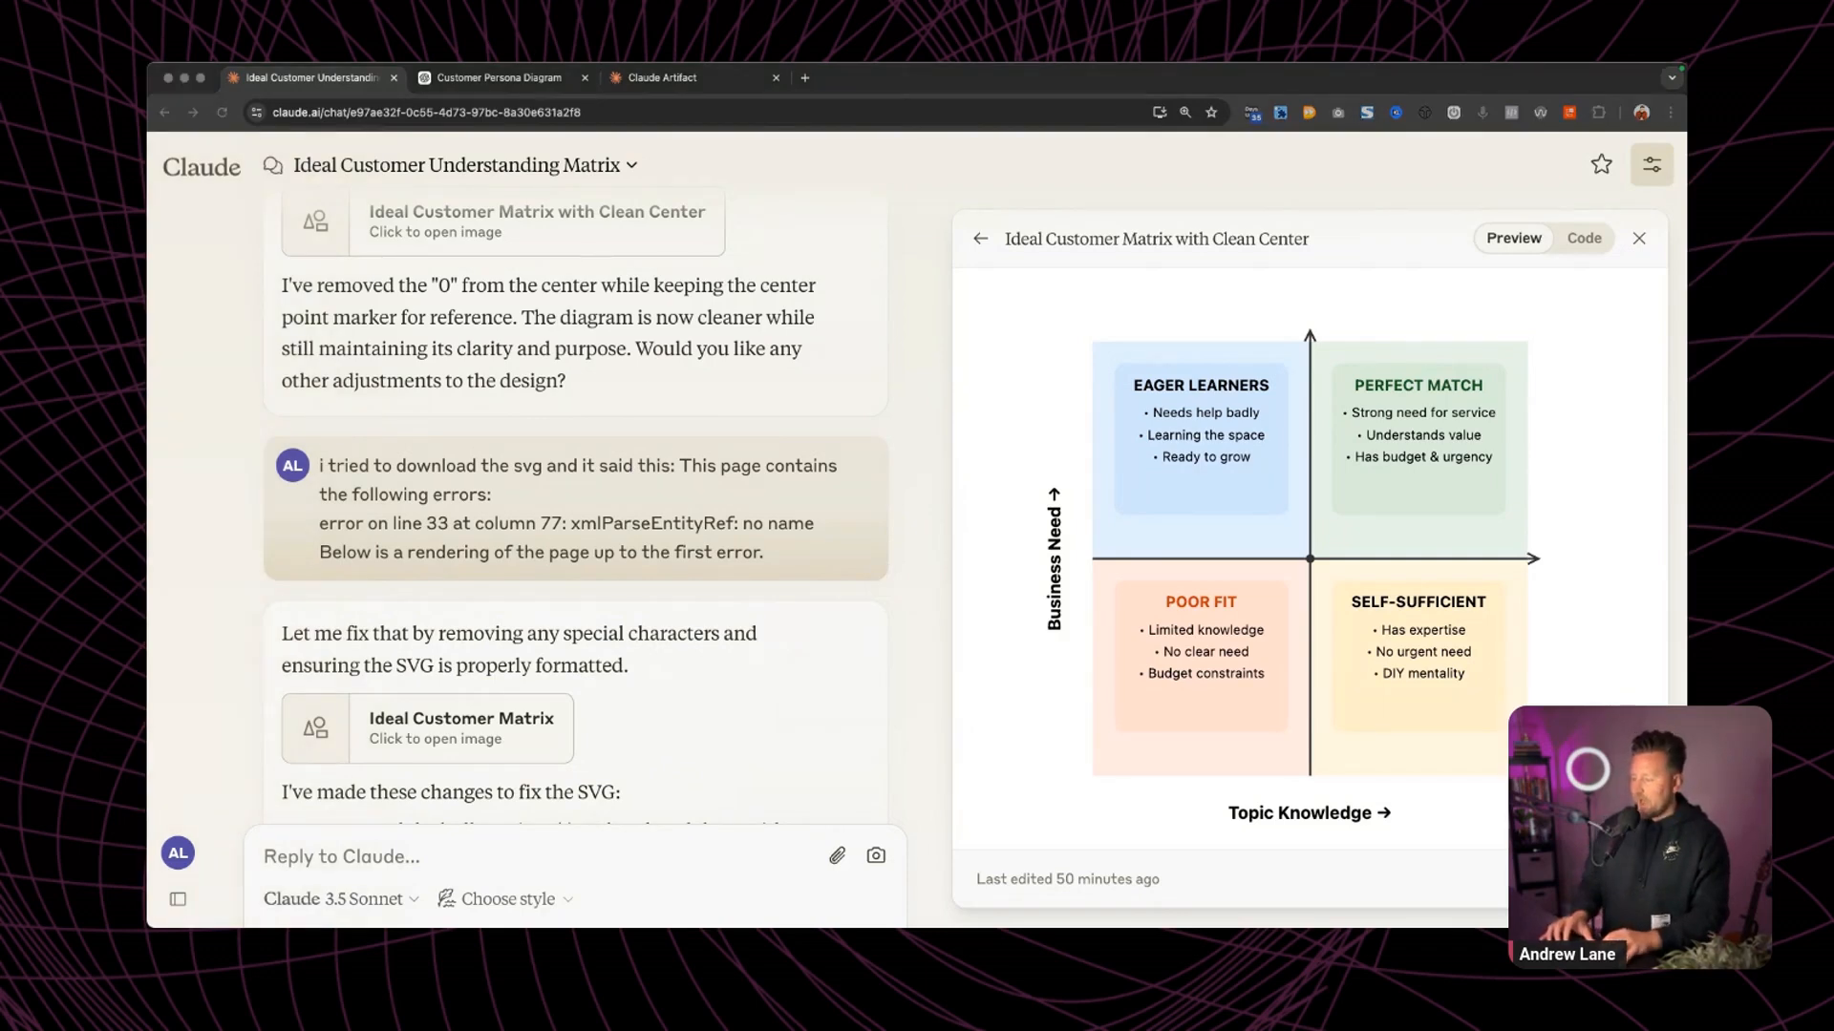
pyautogui.click(1494, 834)
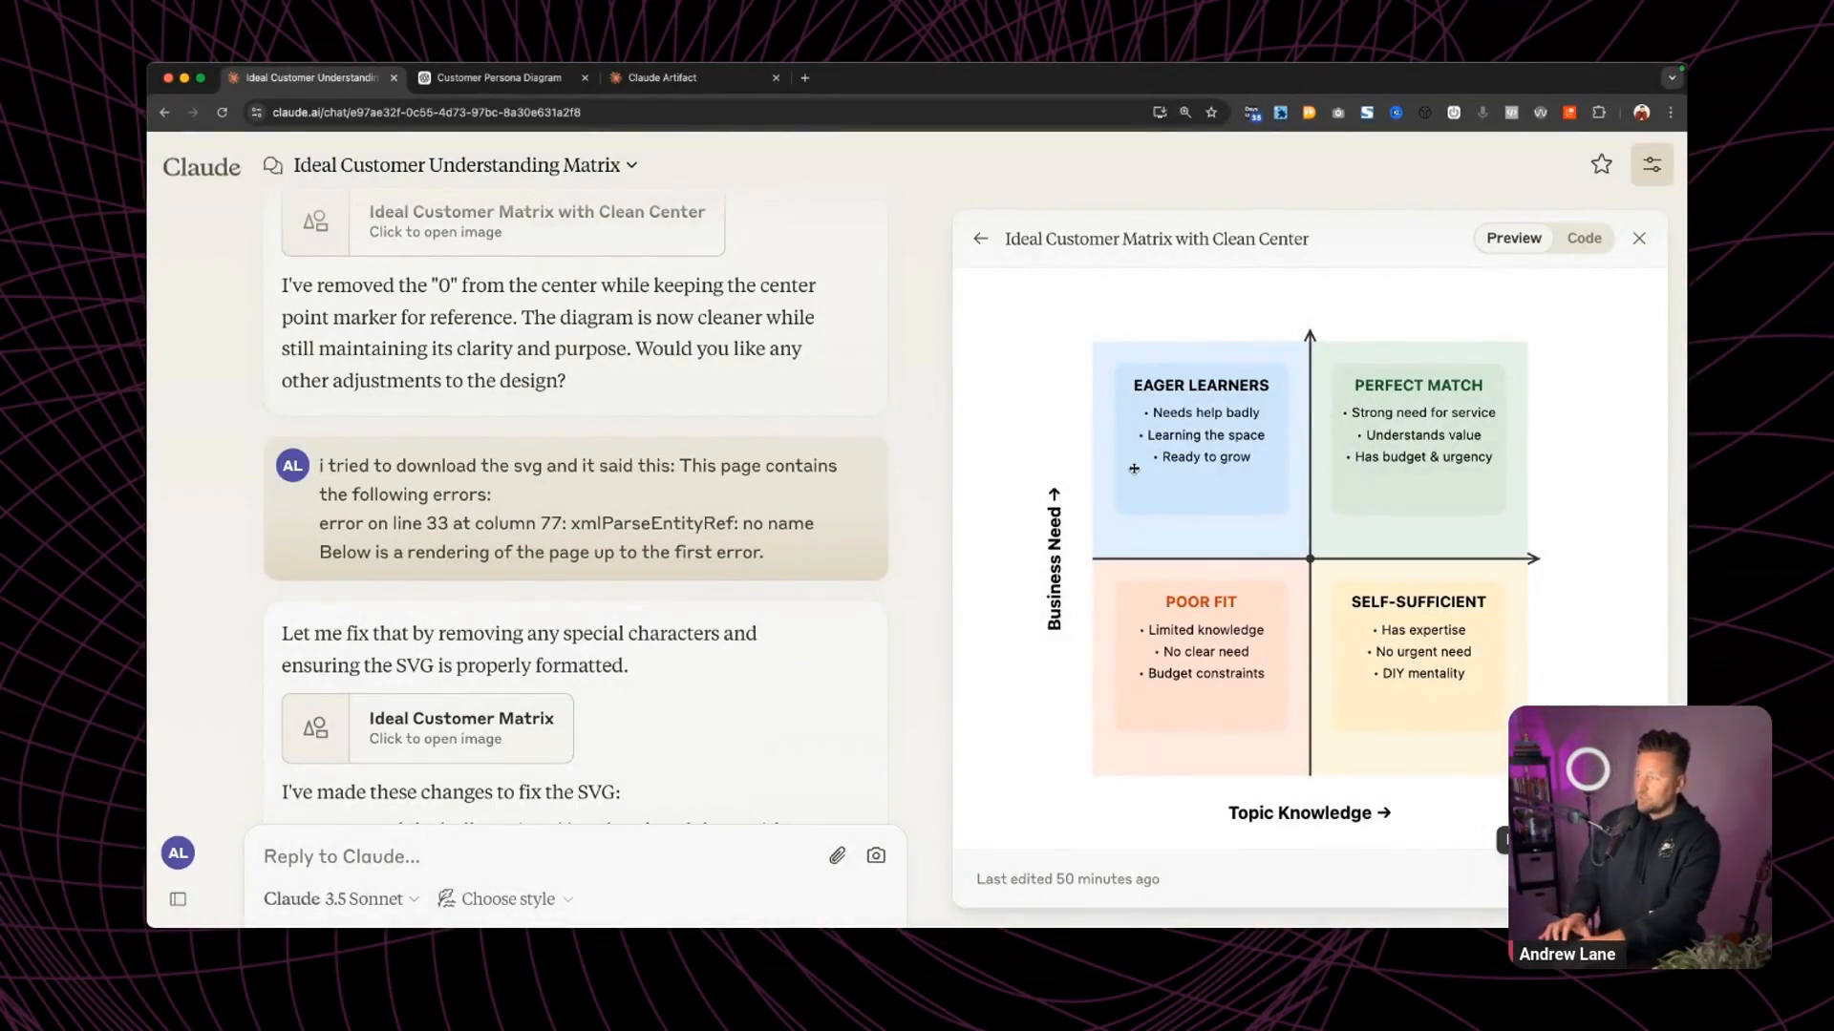
pyautogui.press('shift+super+4')
pyautogui.moveTo(1041, 311); pyautogui.dragTo(1587, 845)
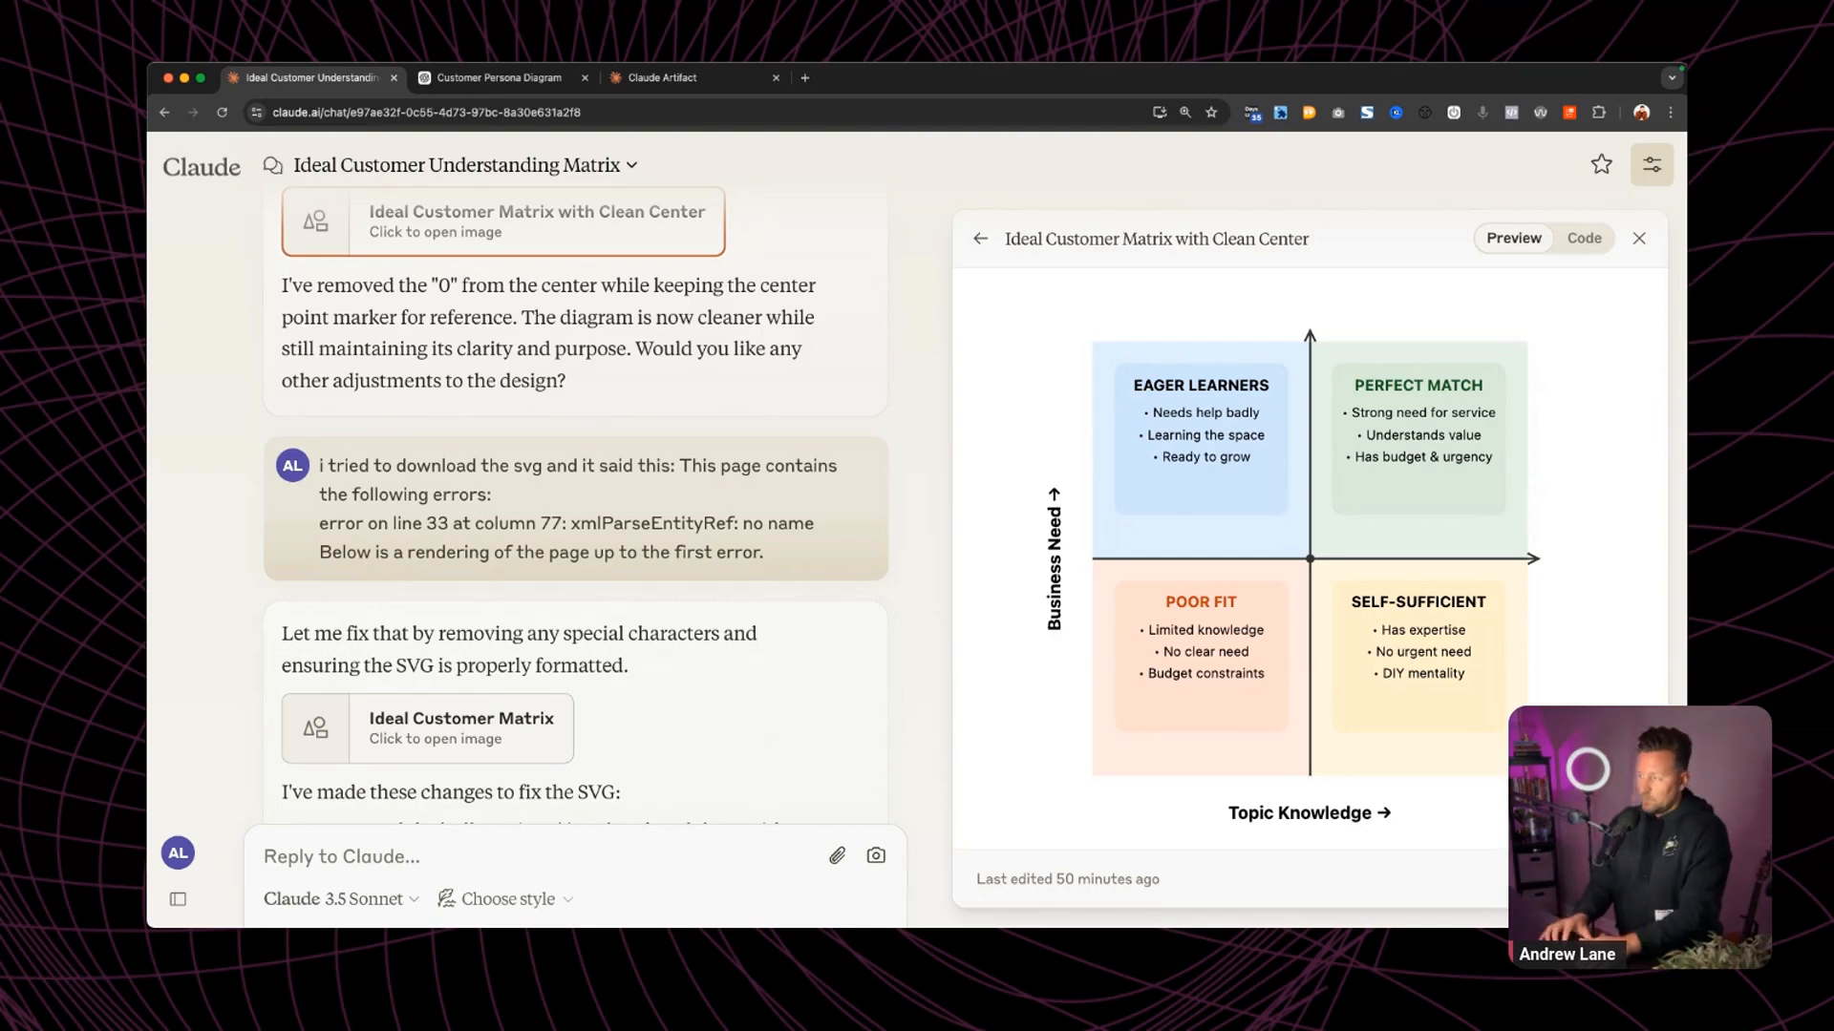
pyautogui.click(1576, 826)
pyautogui.click(1576, 826)
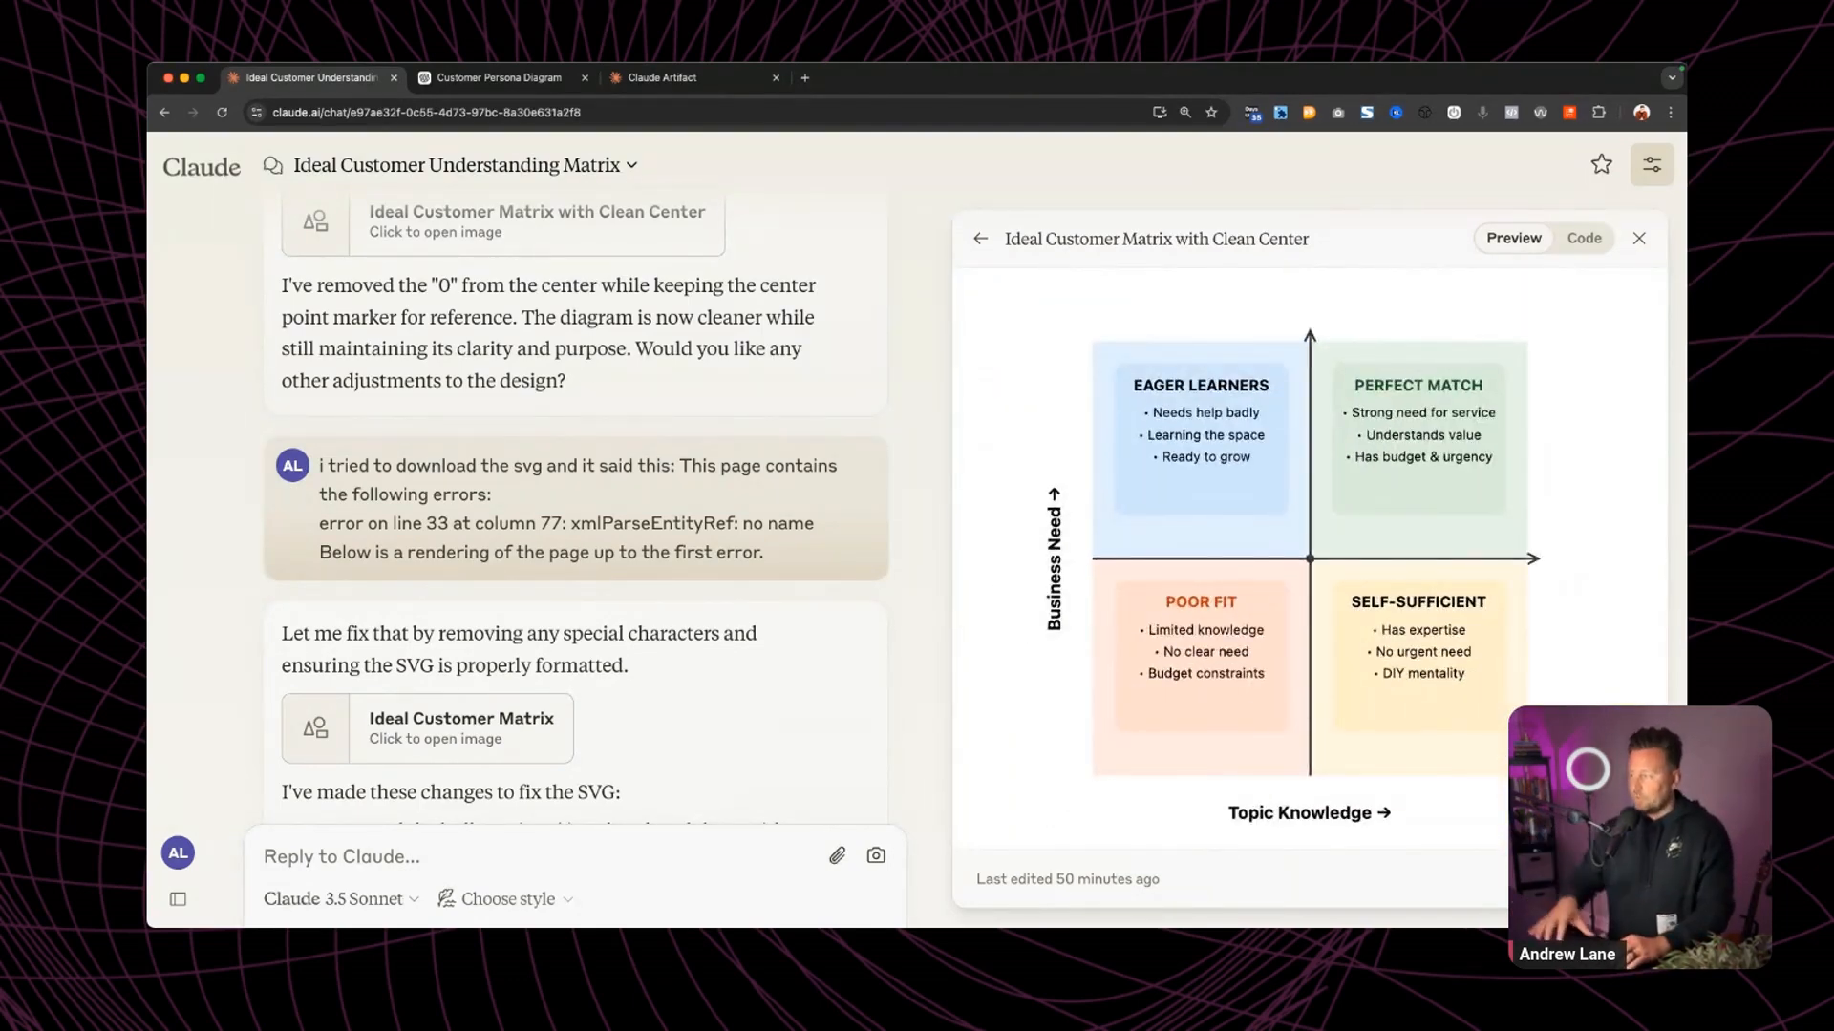
# Publish the Ideal Customer Matrix with Clean Center artifact and view it at its copied public link in a new tab.
pyautogui.click(1616, 879)
pyautogui.click(1092, 743)
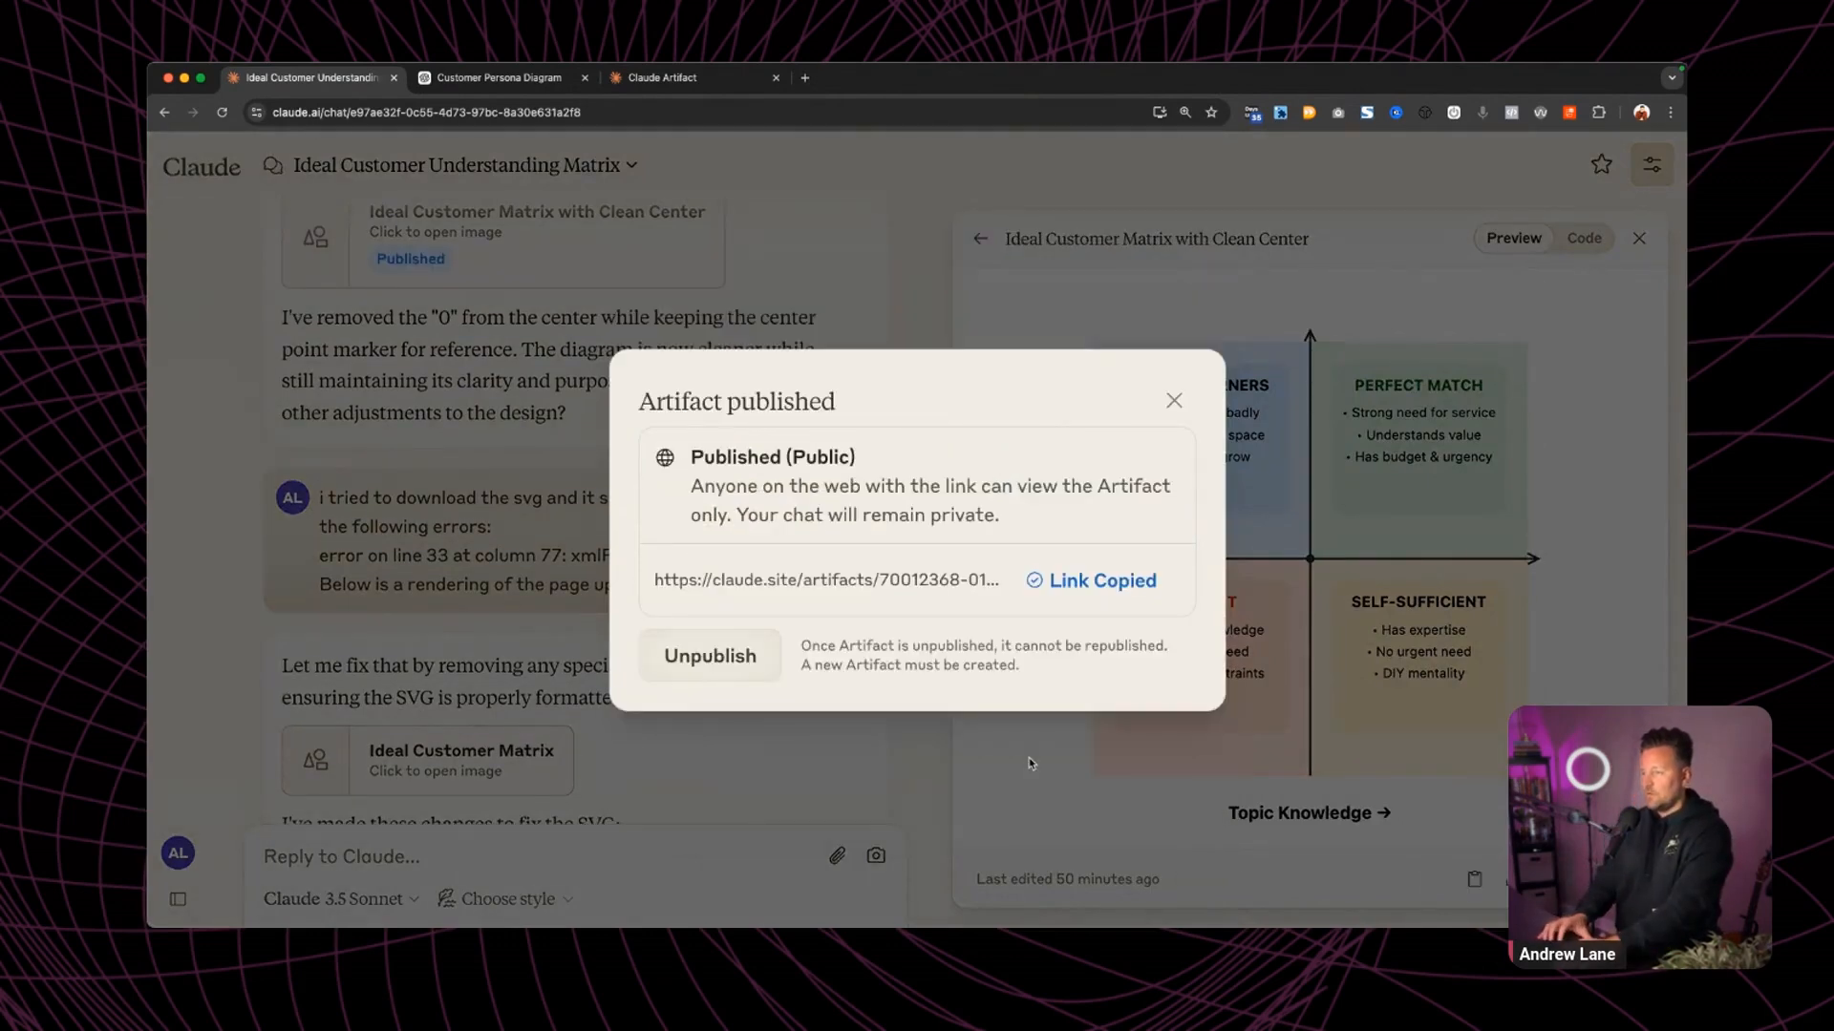
pyautogui.hotkey('ctrl', 't')
pyautogui.hotkey('ctrl', 'v')
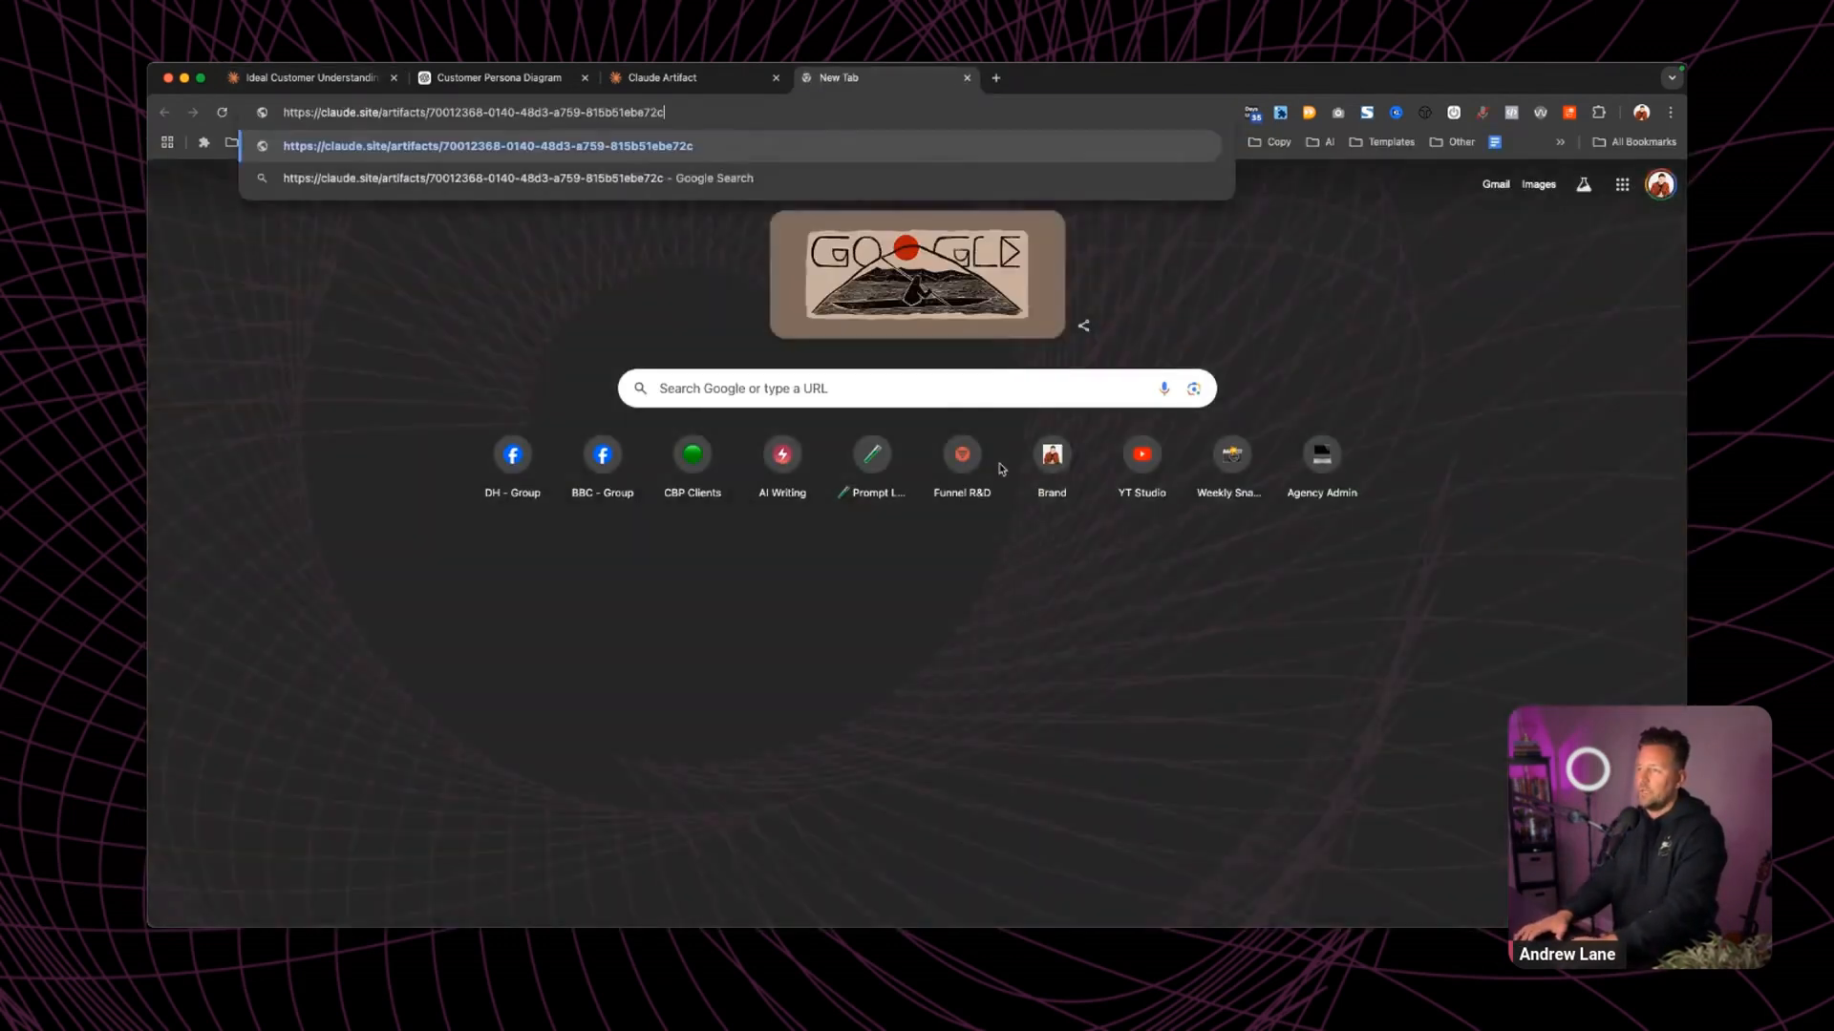
pyautogui.press('Return')
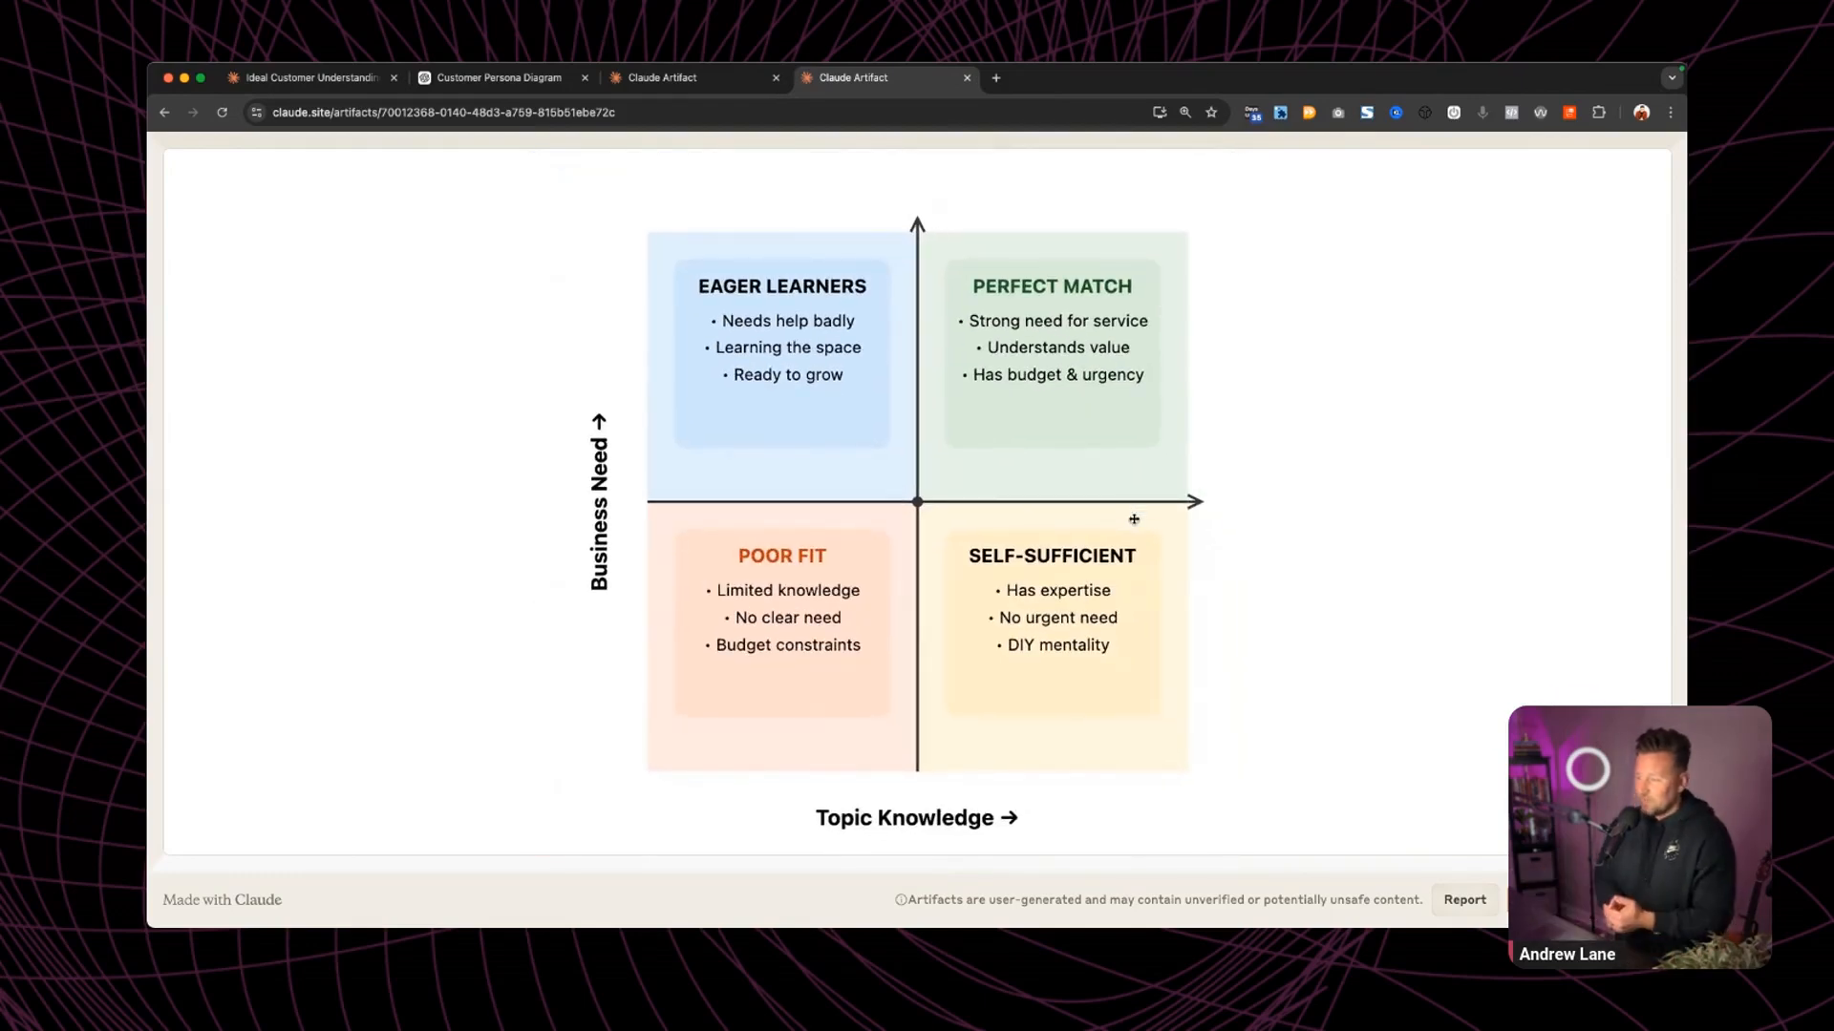
pyautogui.hotkey('ctrl', 'w')
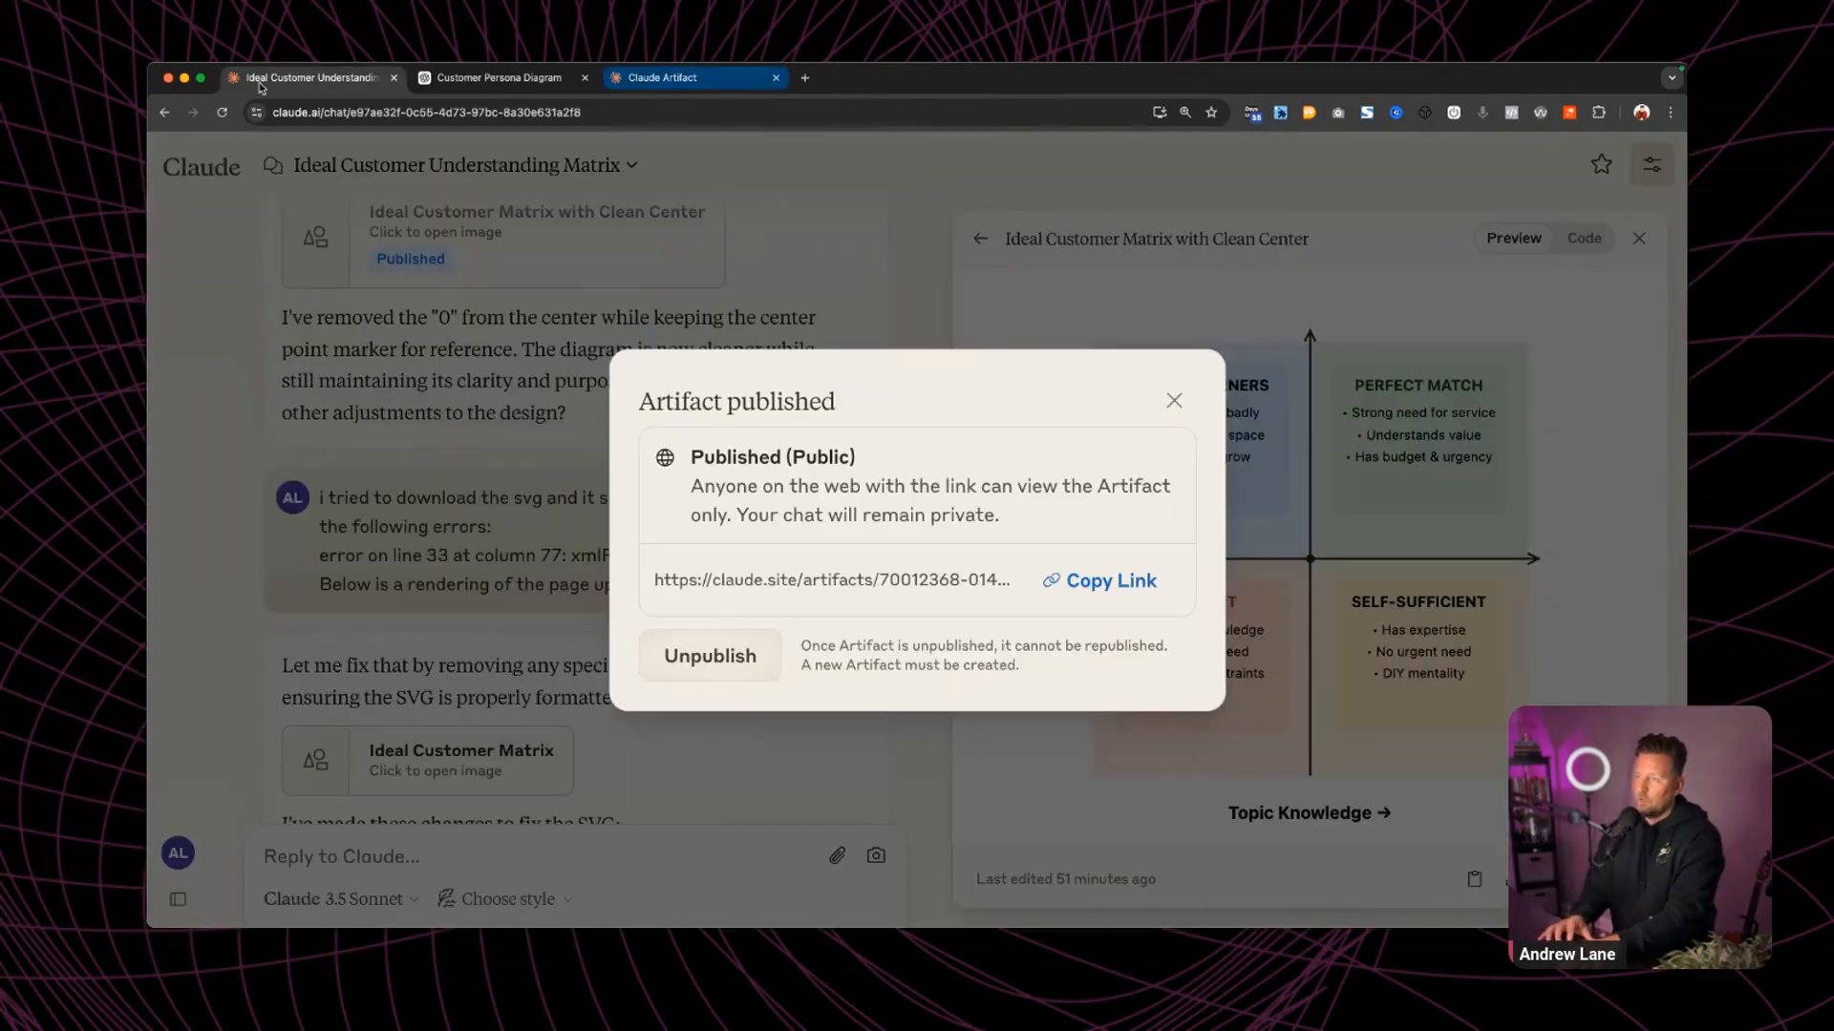
pyautogui.click(1173, 402)
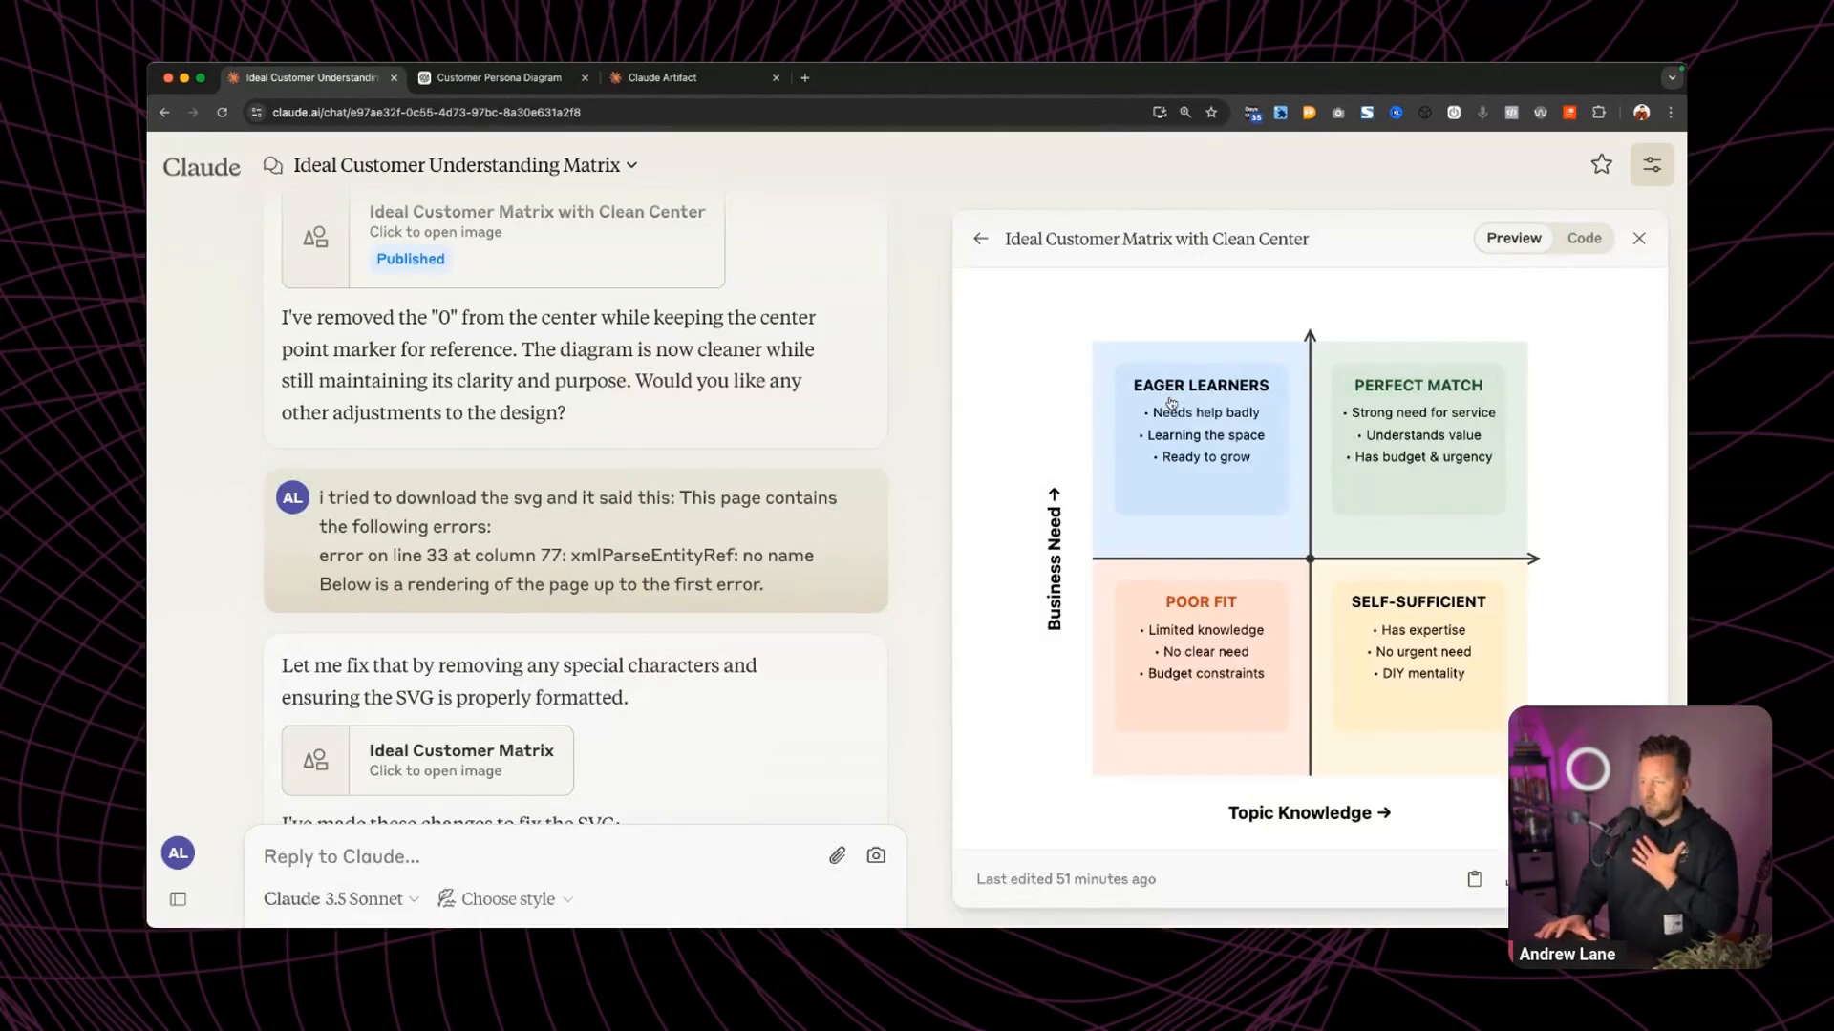
# Preview the Error.svg file from the images folder in Finder and close the preview.
pyautogui.click(1300, 931)
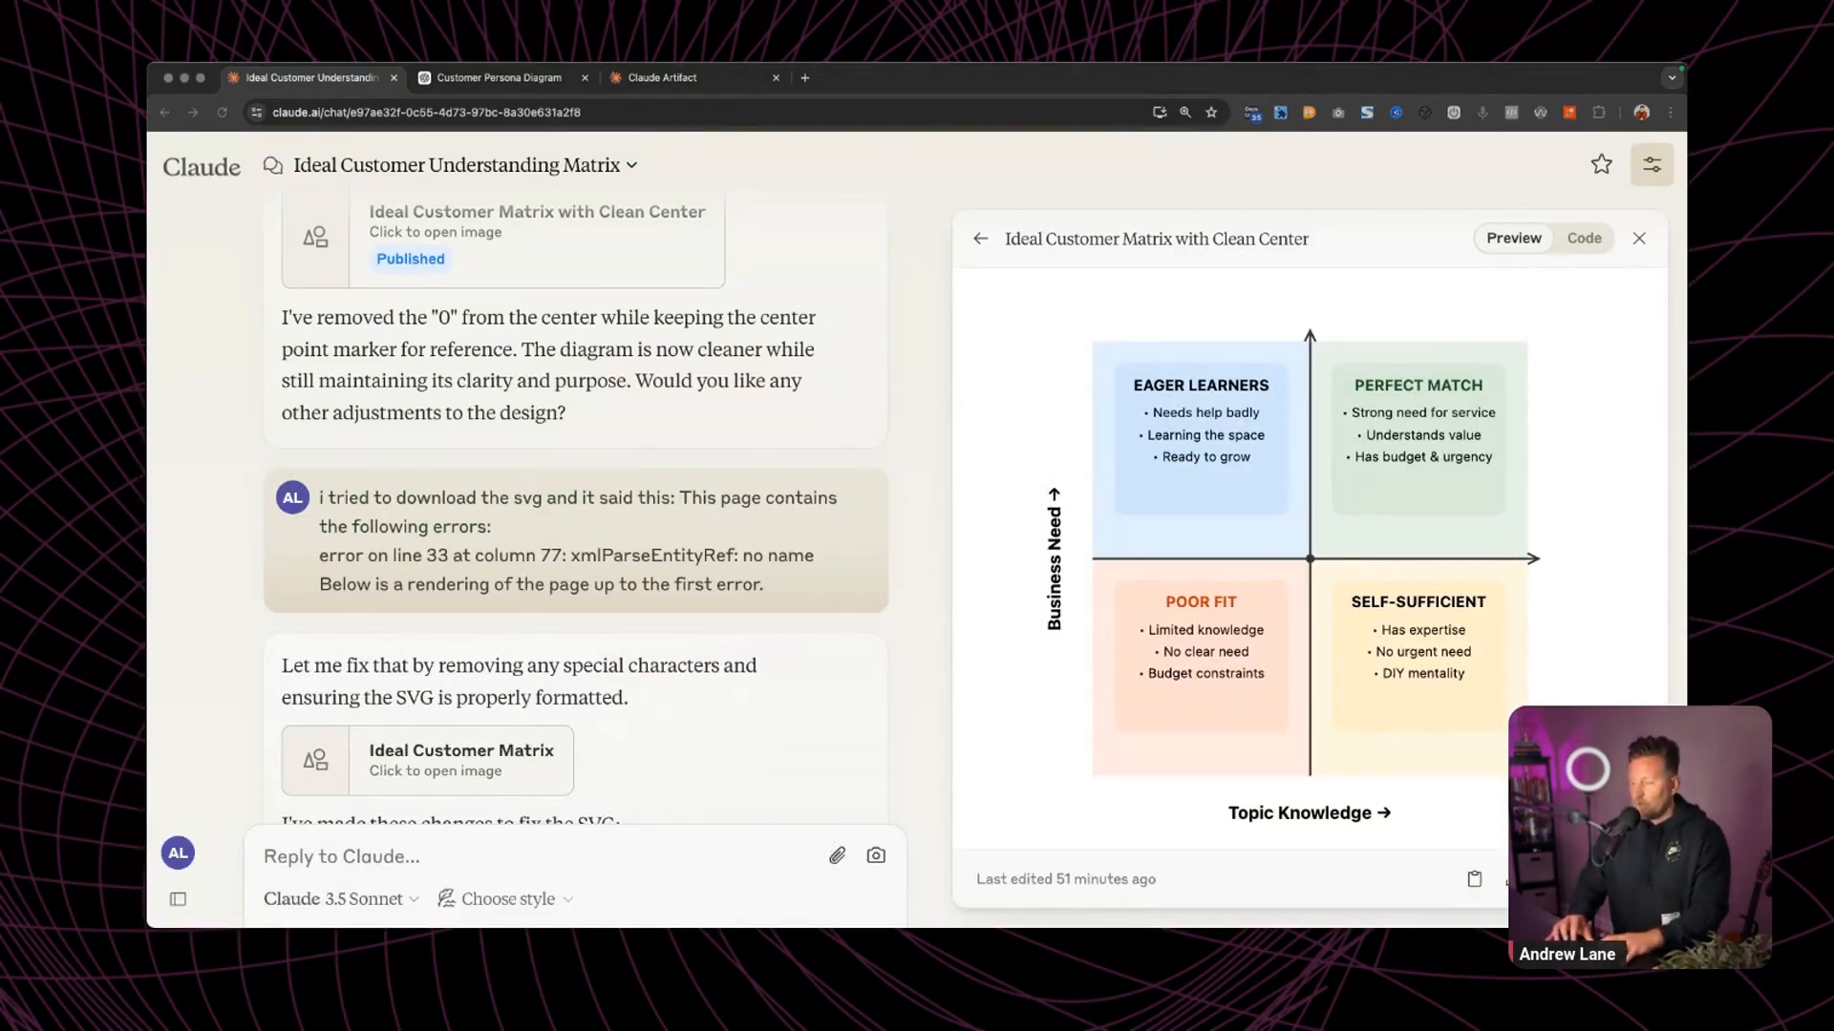
pyautogui.click(759, 447)
pyautogui.press('space')
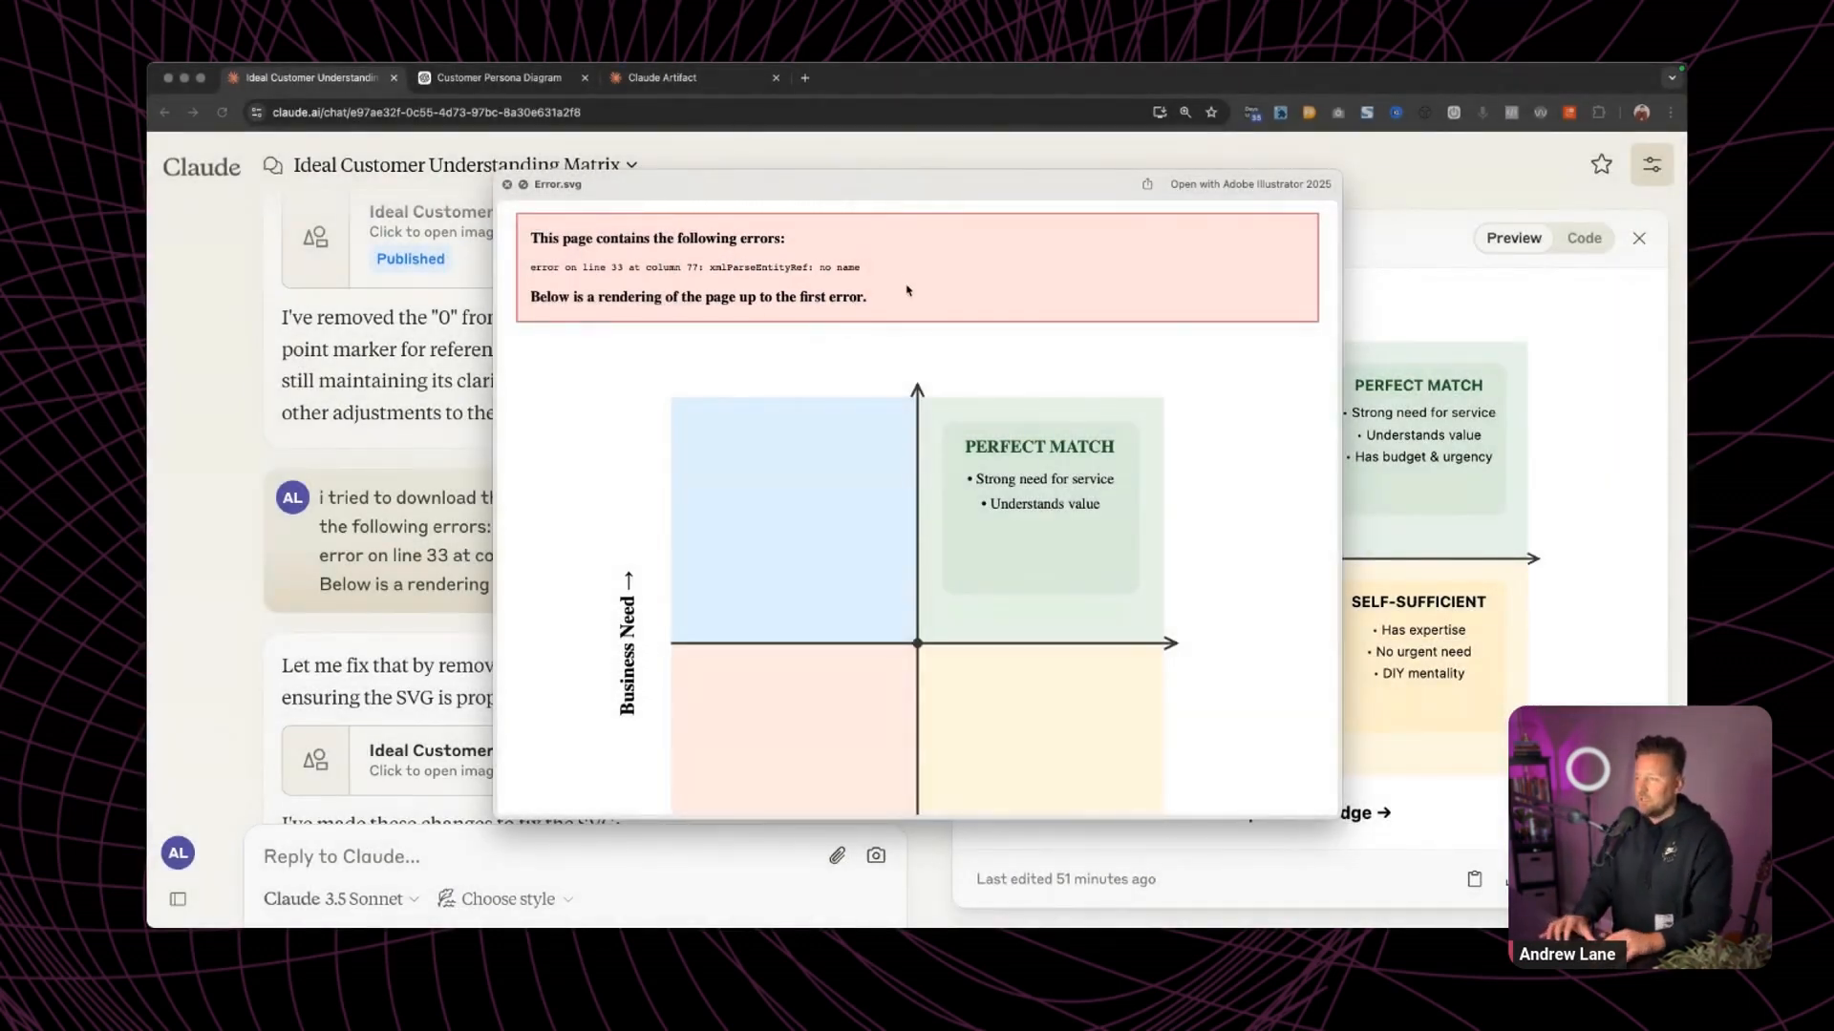
pyautogui.press('space')
# Review the pasted SVG error prompt and Claude's reply on removing special characters, and open the fixed Ideal Customer Matrix artifact.
pyautogui.moveTo(319, 498); pyautogui.dragTo(772, 599)
pyautogui.scroll(-1, 772, 599)
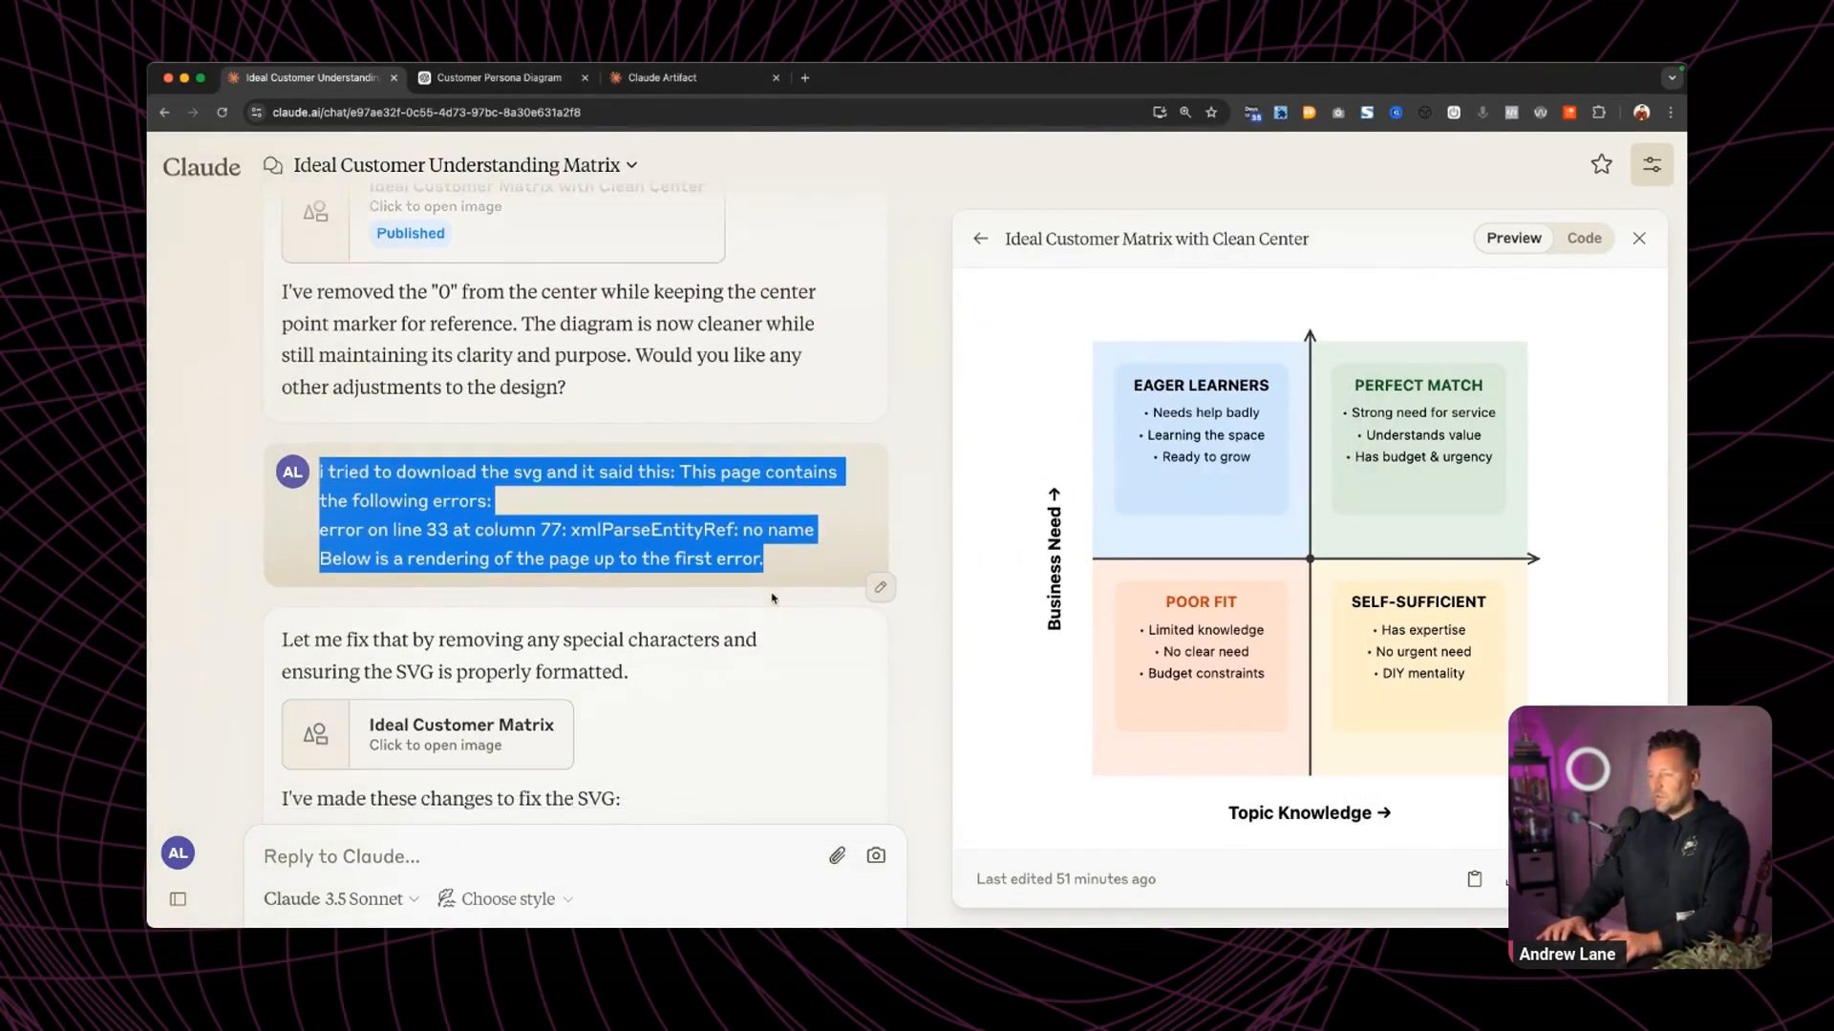
pyautogui.scroll(-1, 772, 598)
pyautogui.tripleClick(480, 543)
pyautogui.scroll(-1, 481, 544)
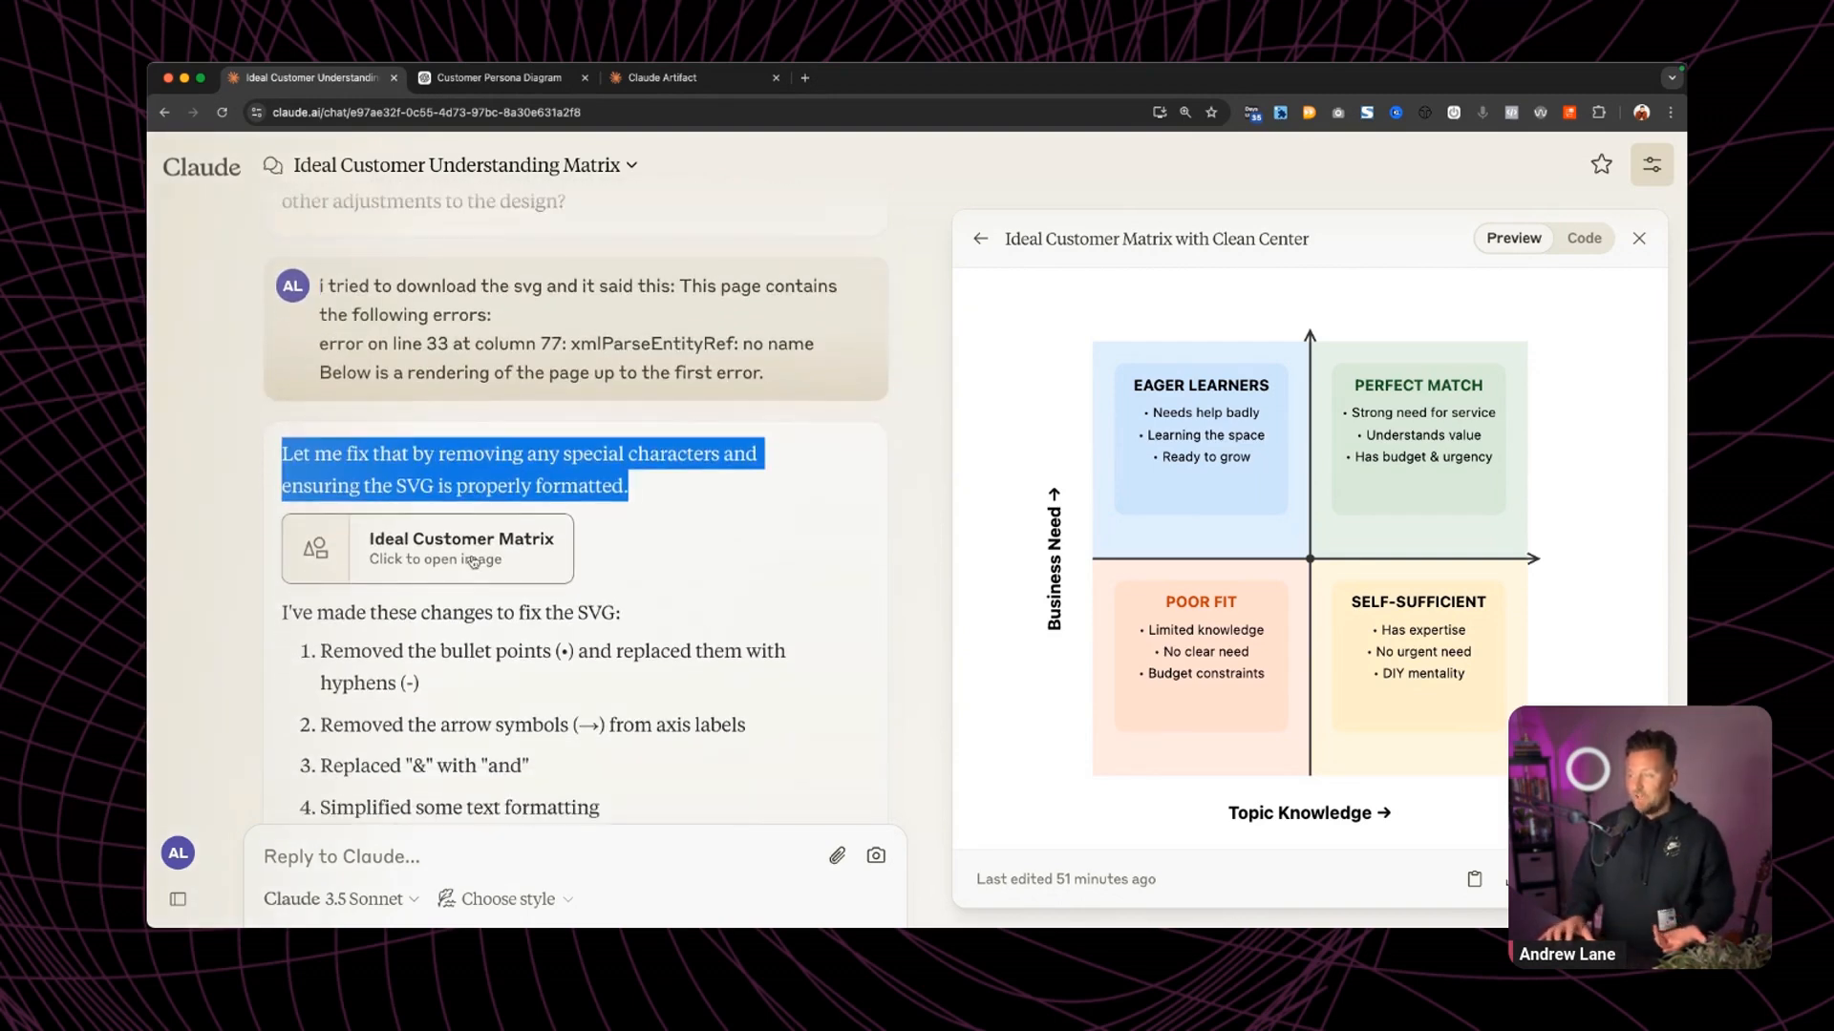
pyautogui.click(473, 561)
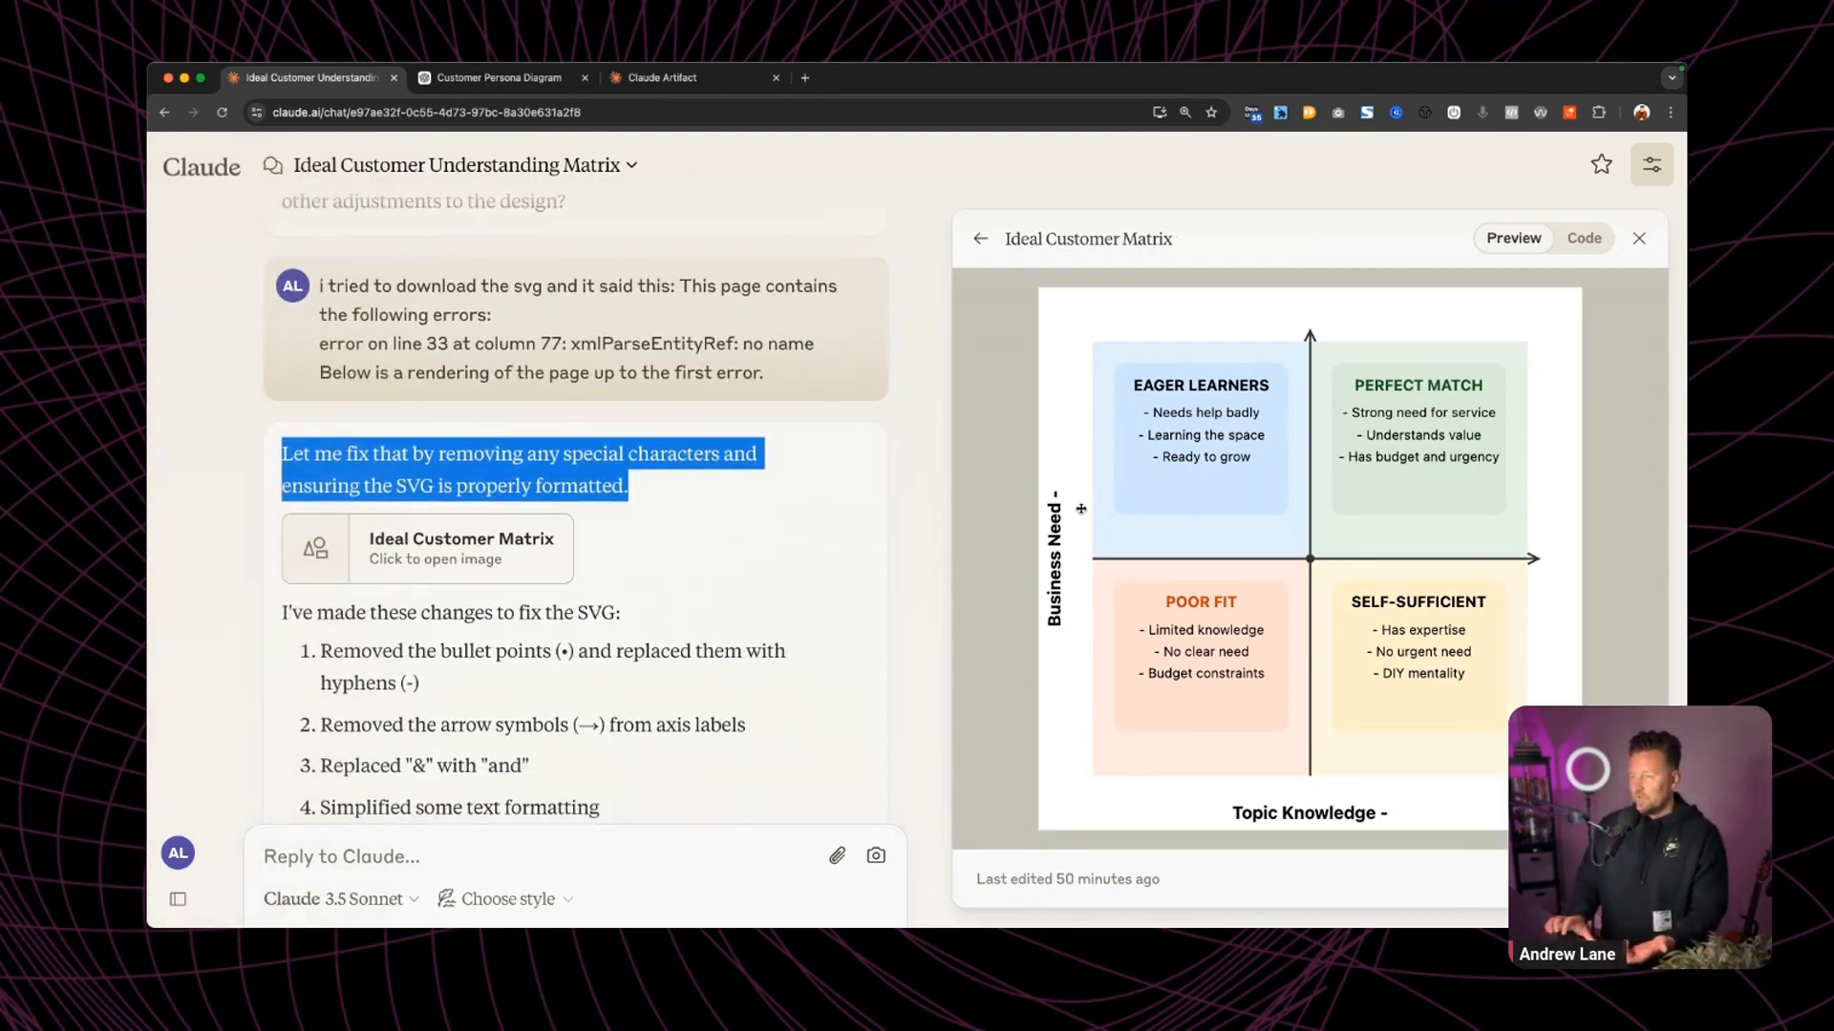
# Switch to the Images folder window and preview the ideal-customer-matrix-fixed.svg file.
pyautogui.hotkey('ctrl', 'Up')
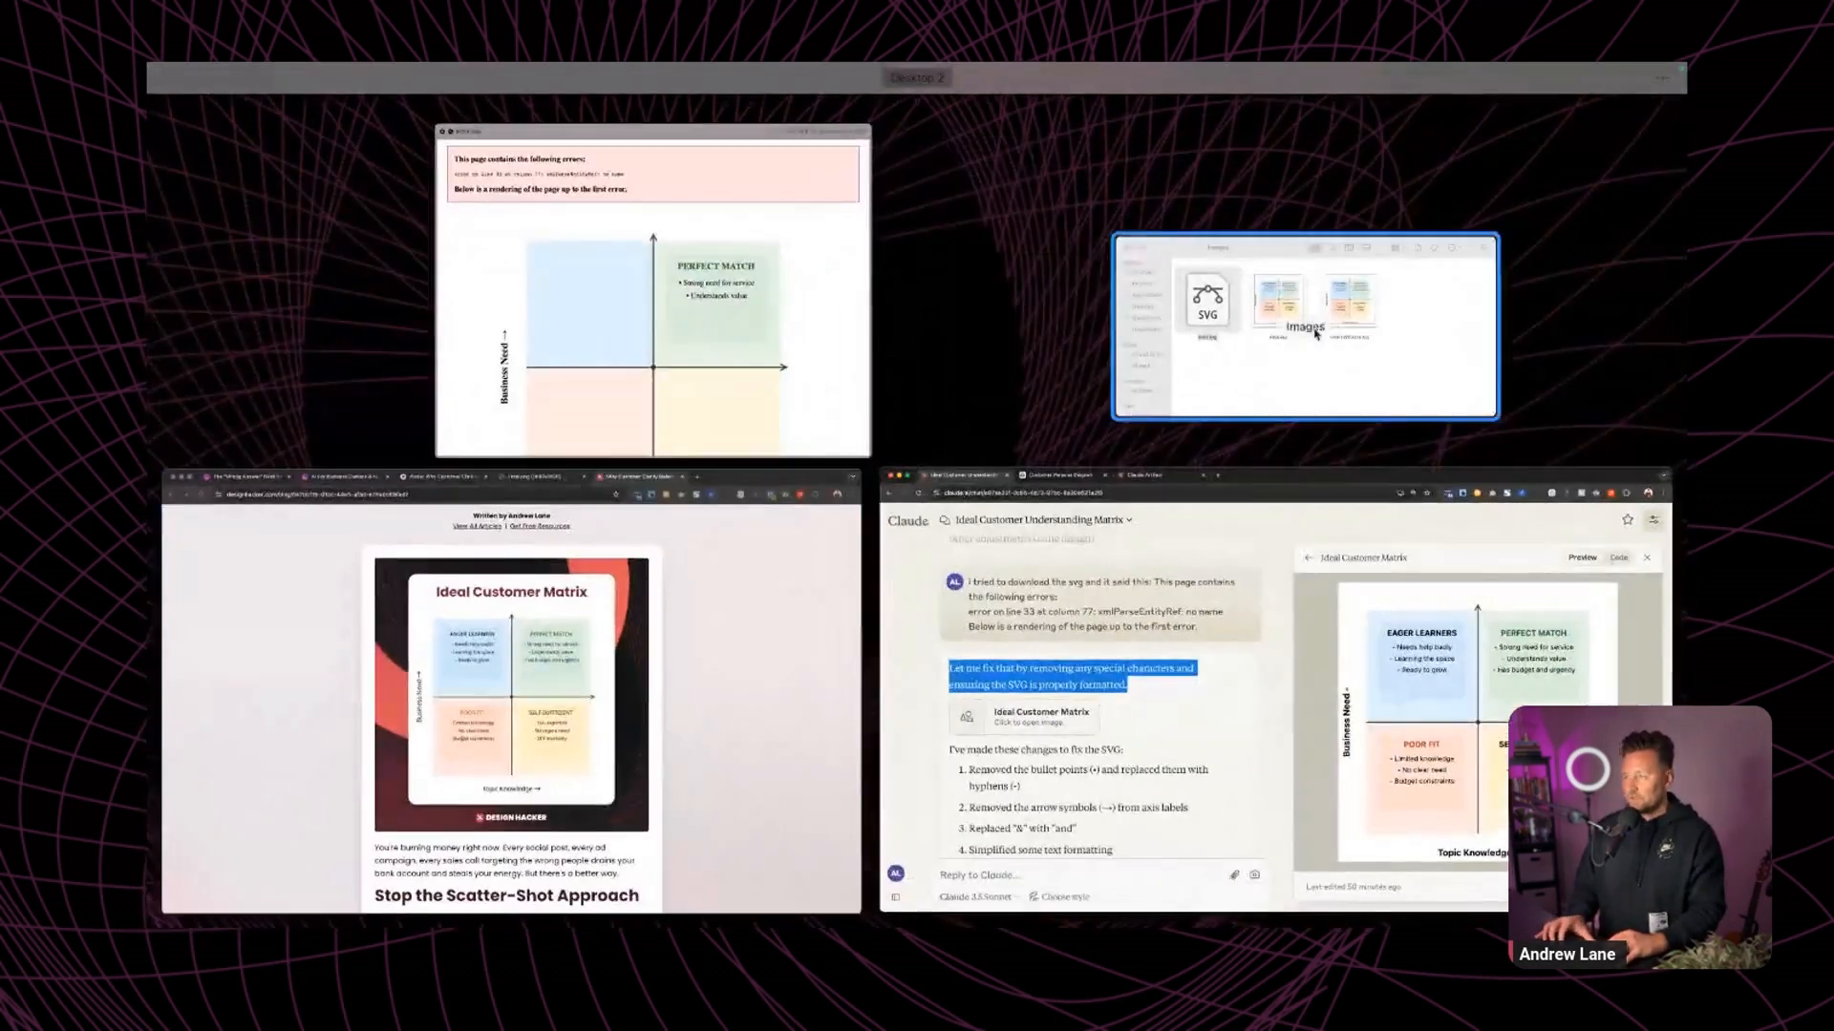
pyautogui.click(1304, 477)
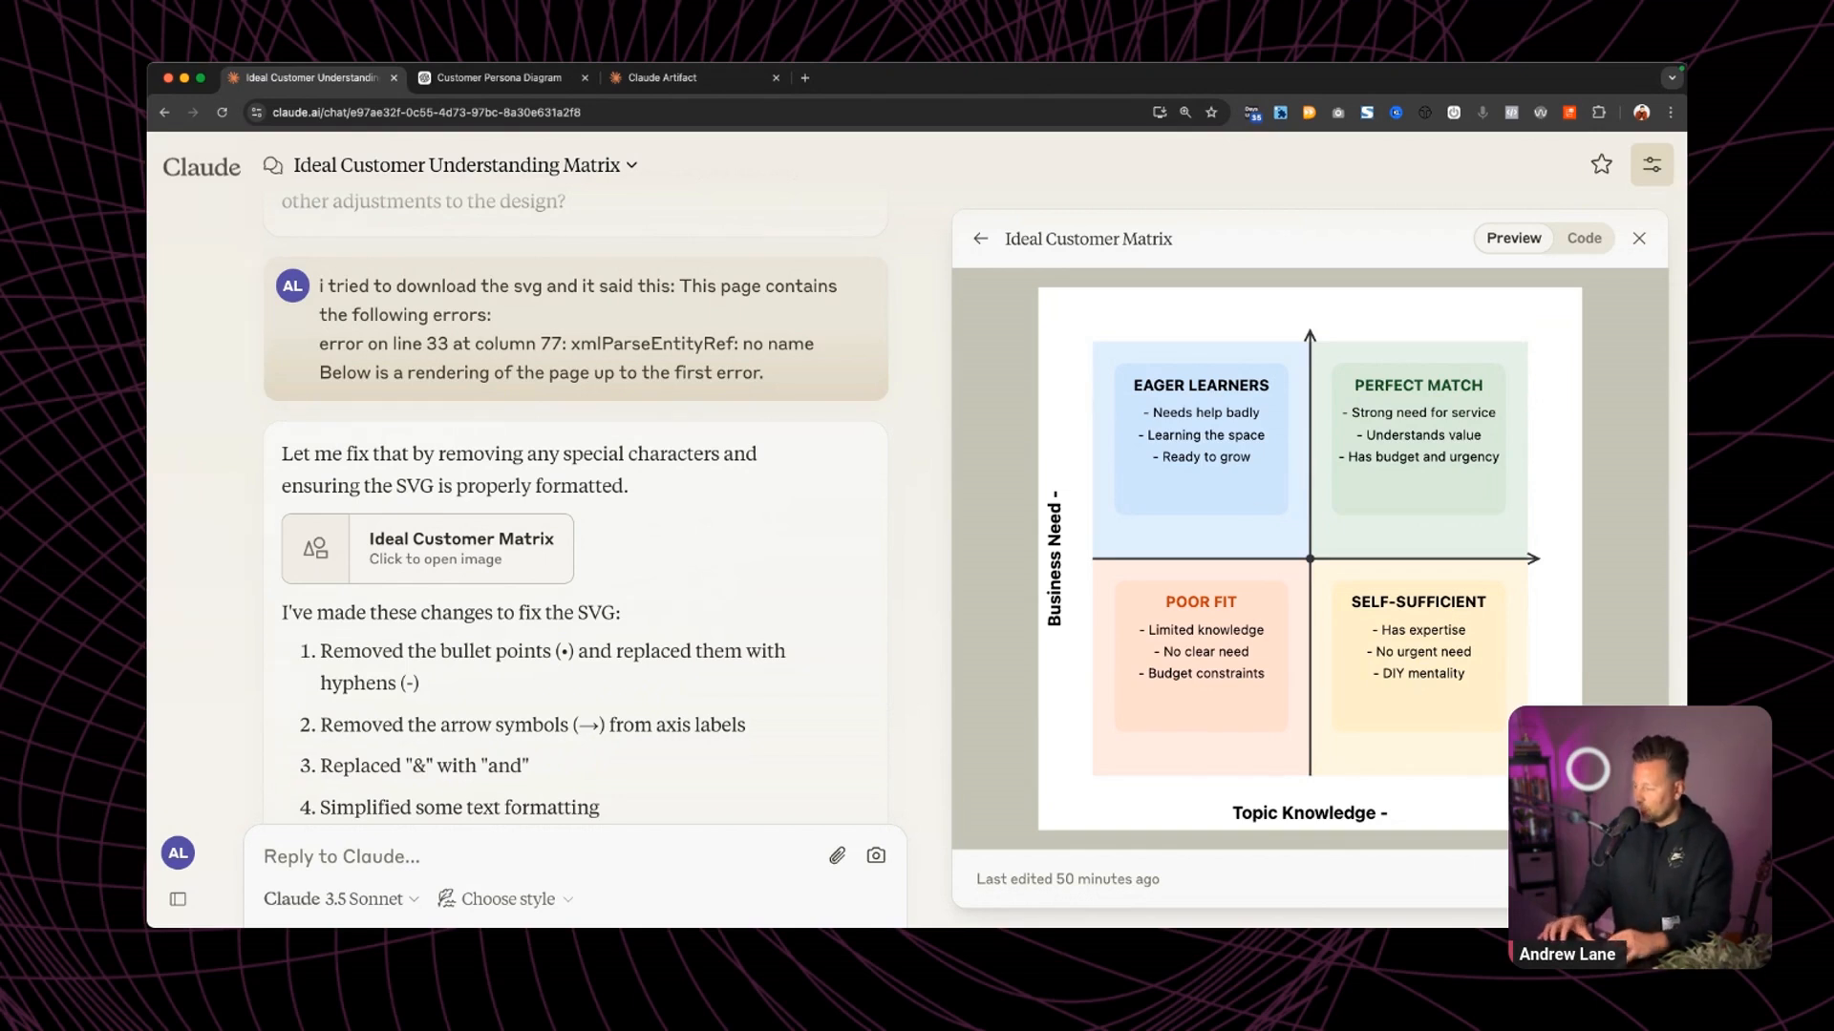
pyautogui.press('super+Tab')
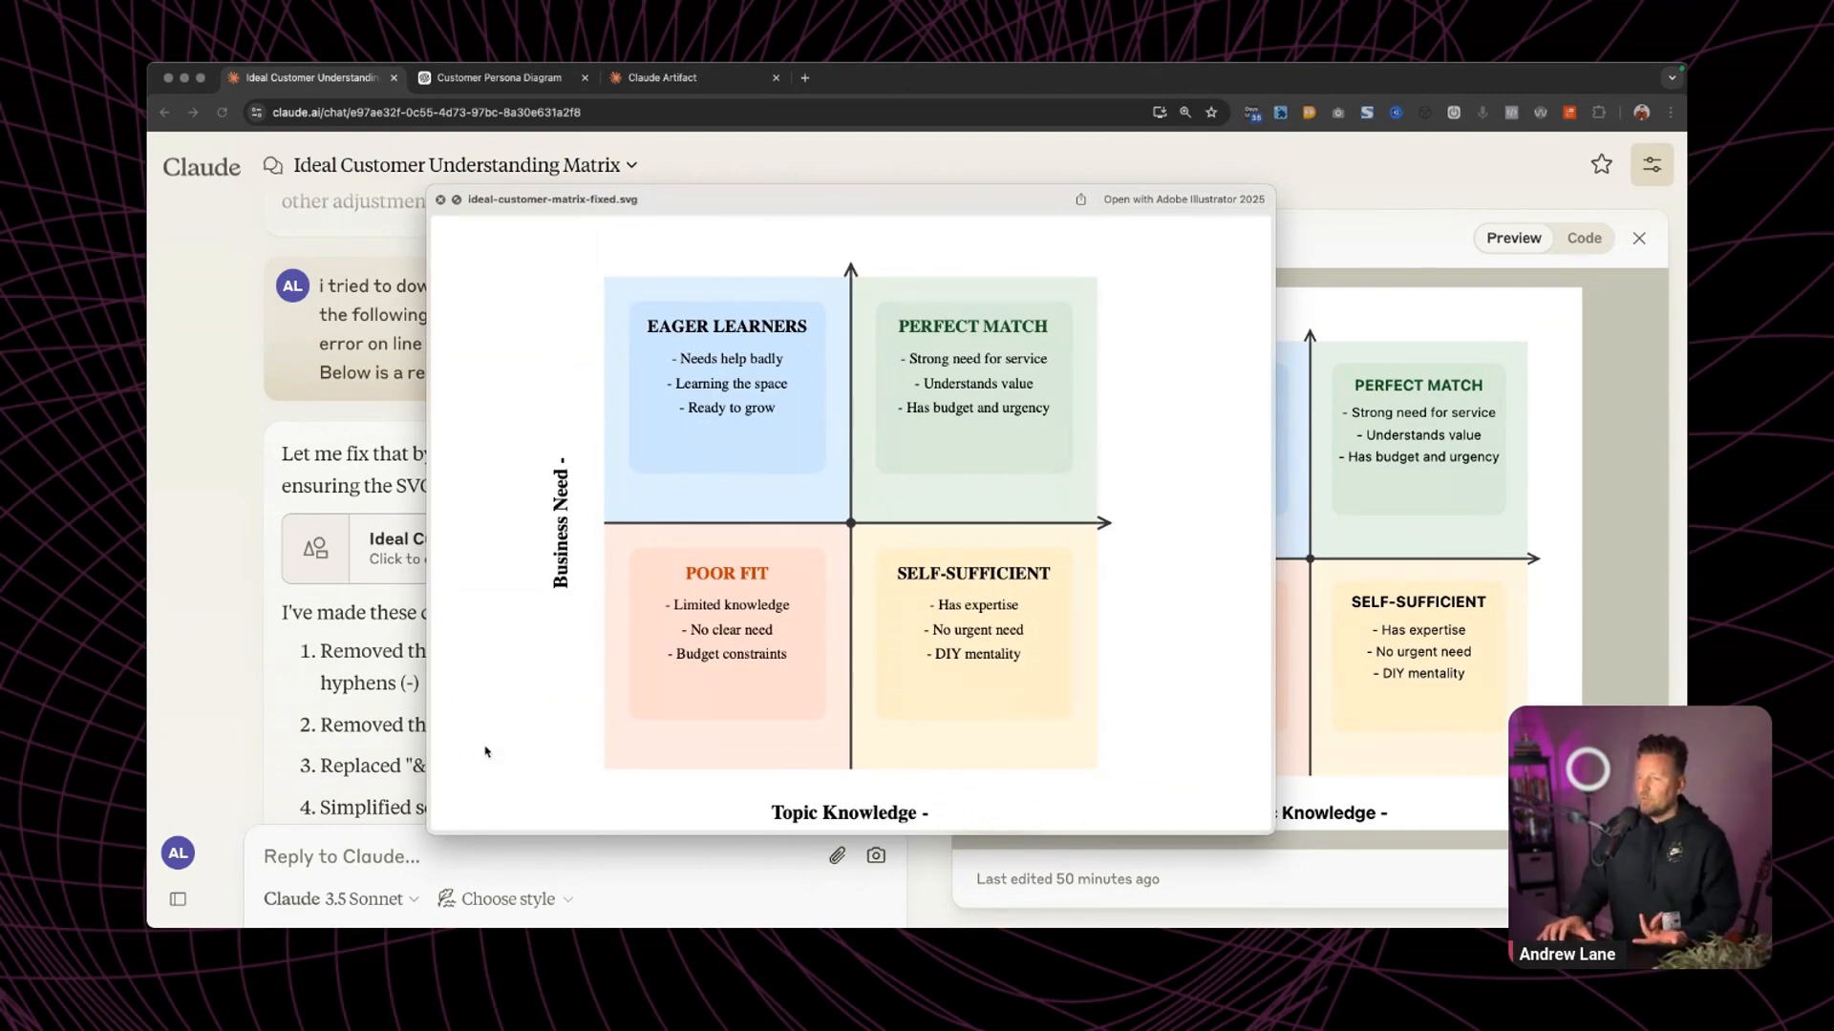
# Return to the Claude chat and open the Ideal Customer Matrix version that answers the request for the Poppins font.
pyautogui.press('super+Tab')
pyautogui.scroll(-5, 532, 478)
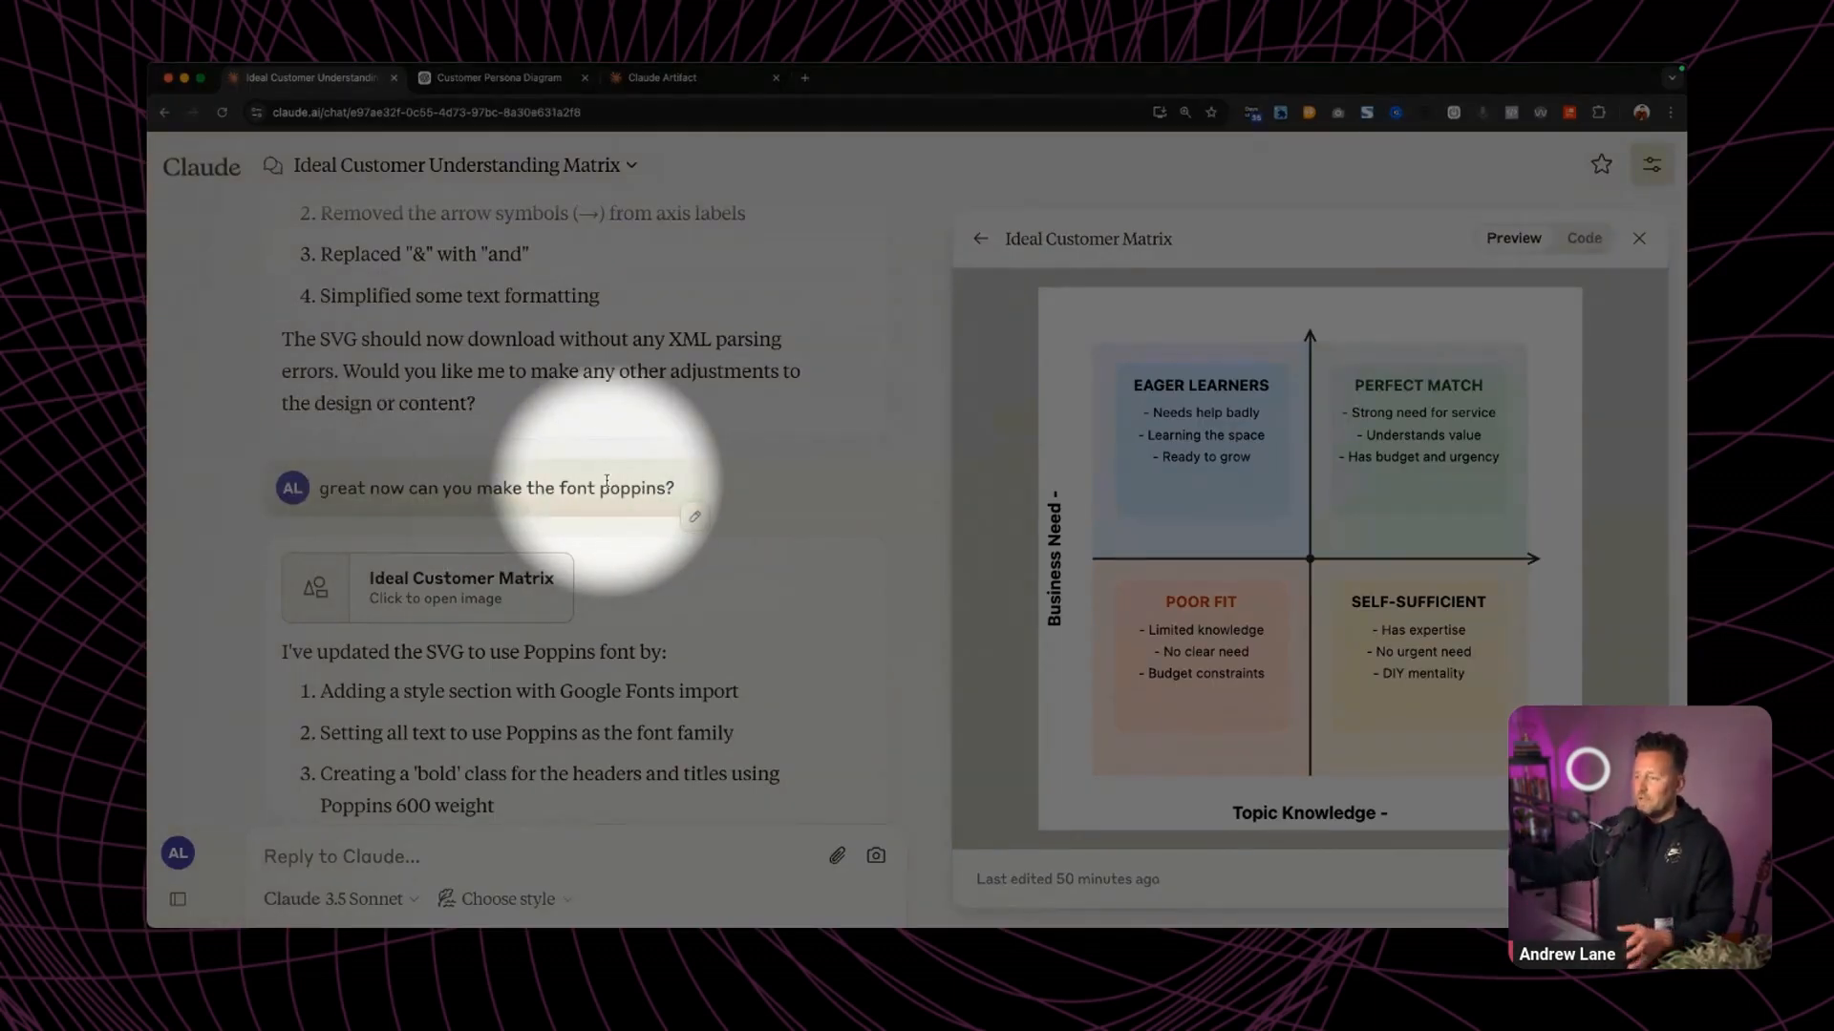
pyautogui.scroll(-3, 611, 487)
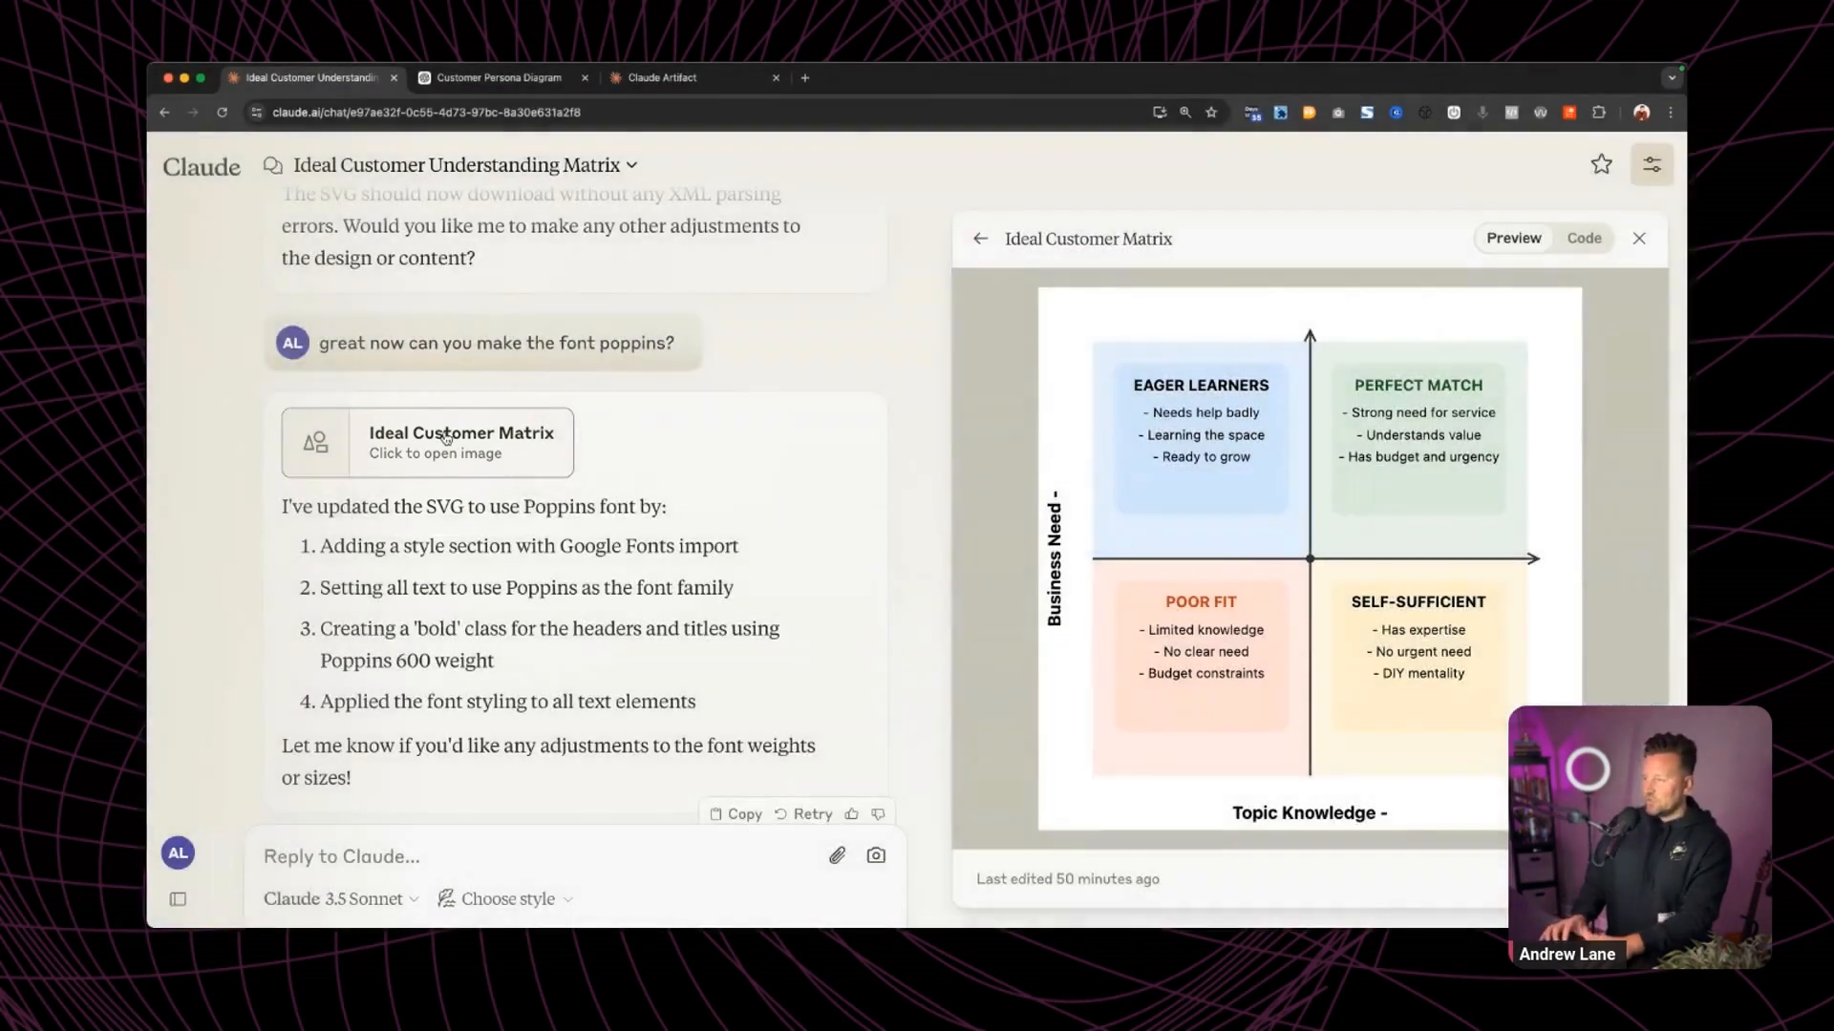
pyautogui.click(446, 438)
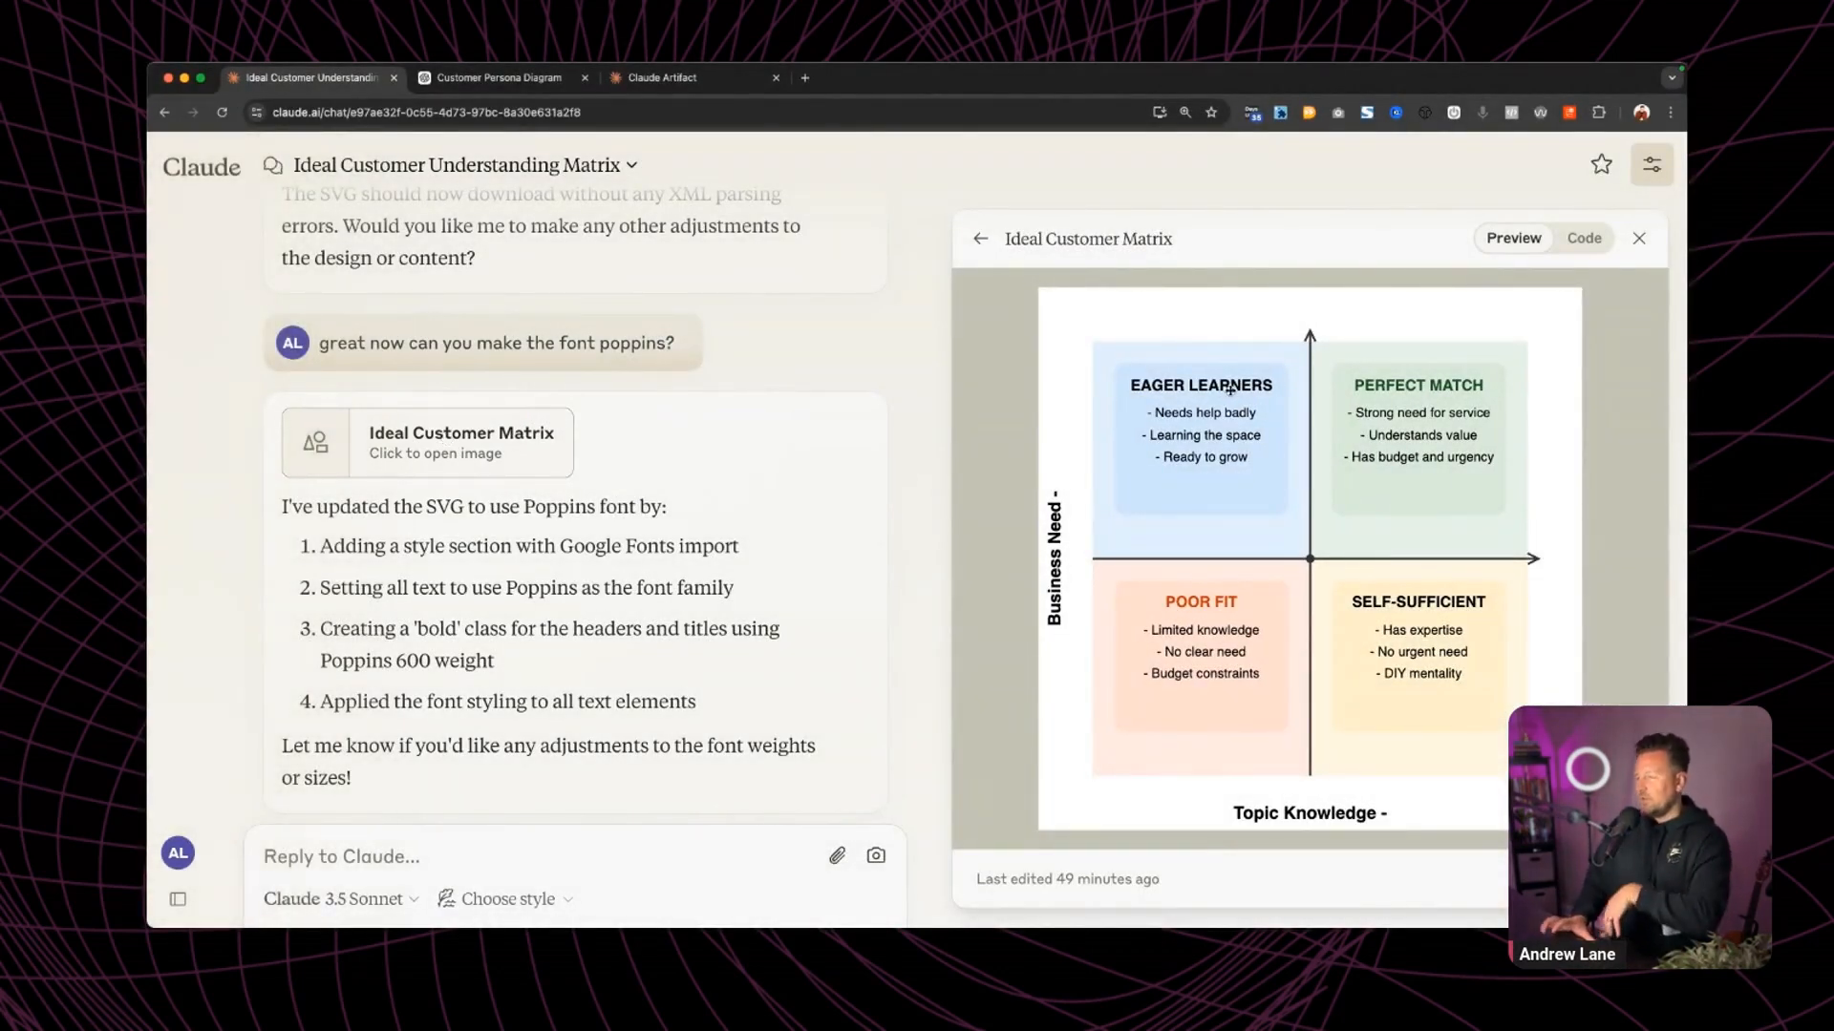
# Open the Ideal Customer Matrix version with arrow symbols beside the axis labels and highlight the follow-up prompt about the website upload.
pyautogui.scroll(-5, 794, 457)
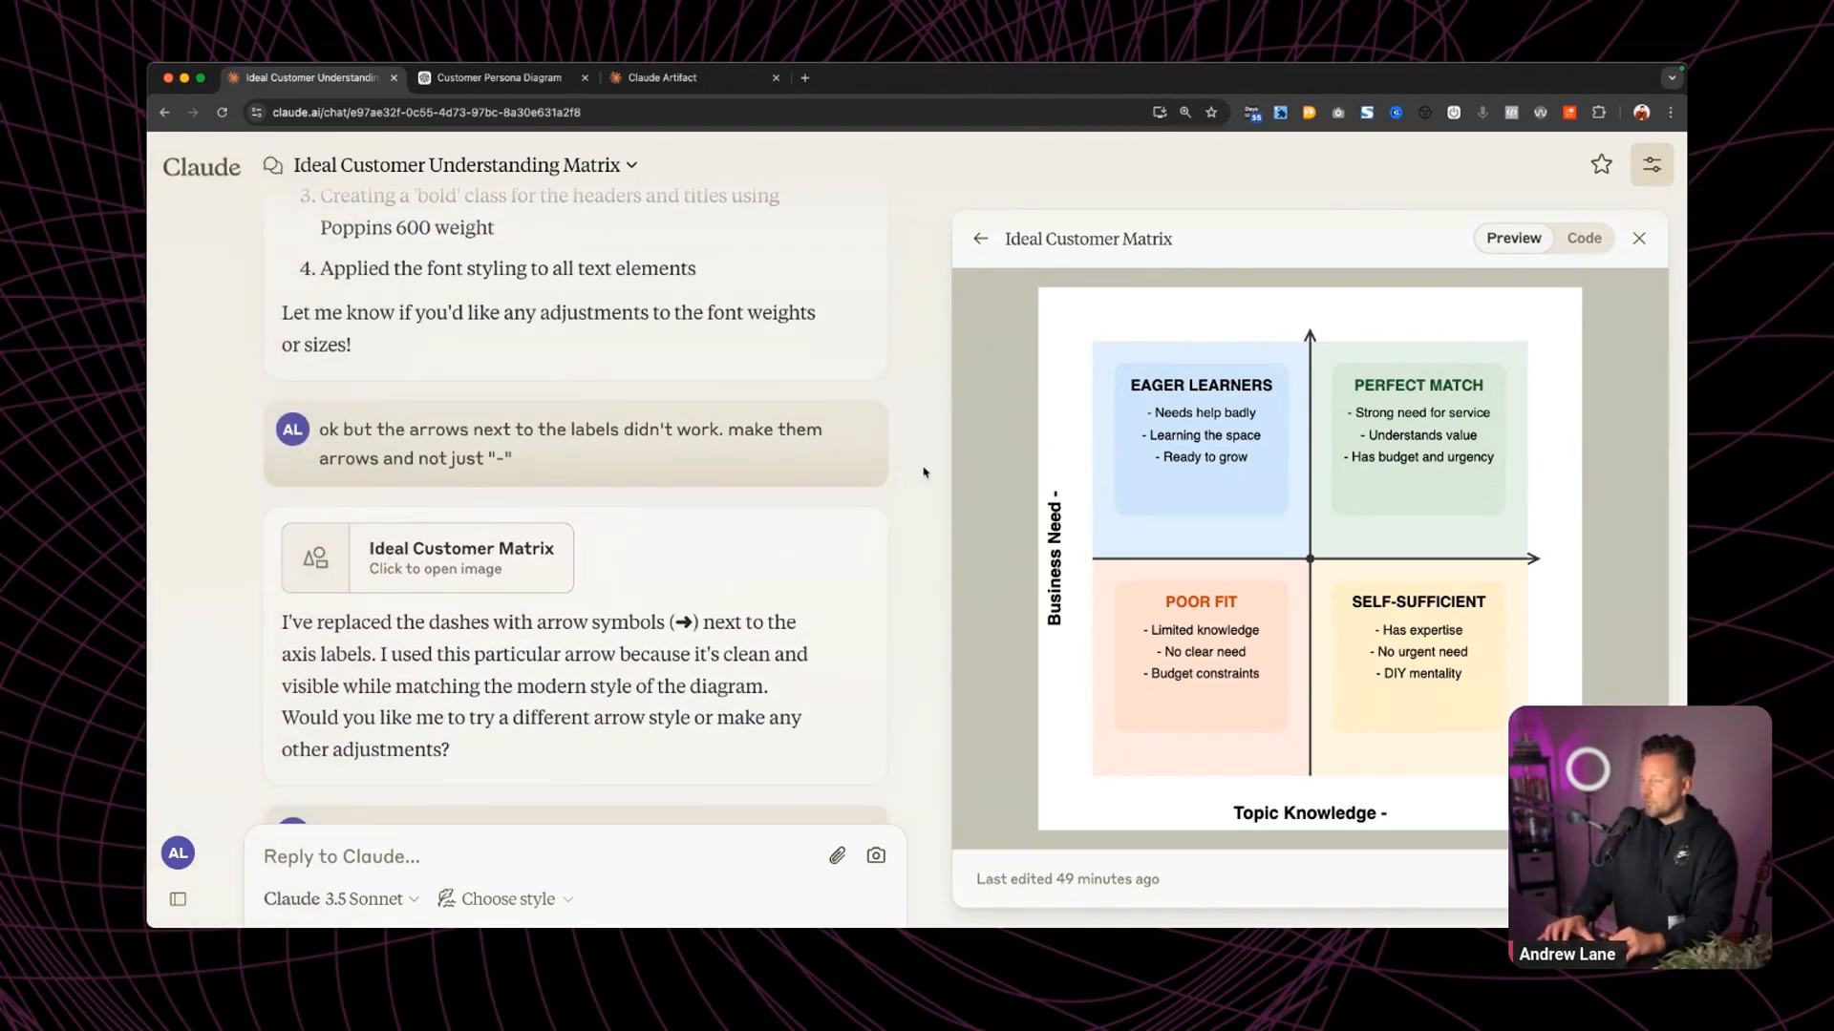
pyautogui.click(444, 585)
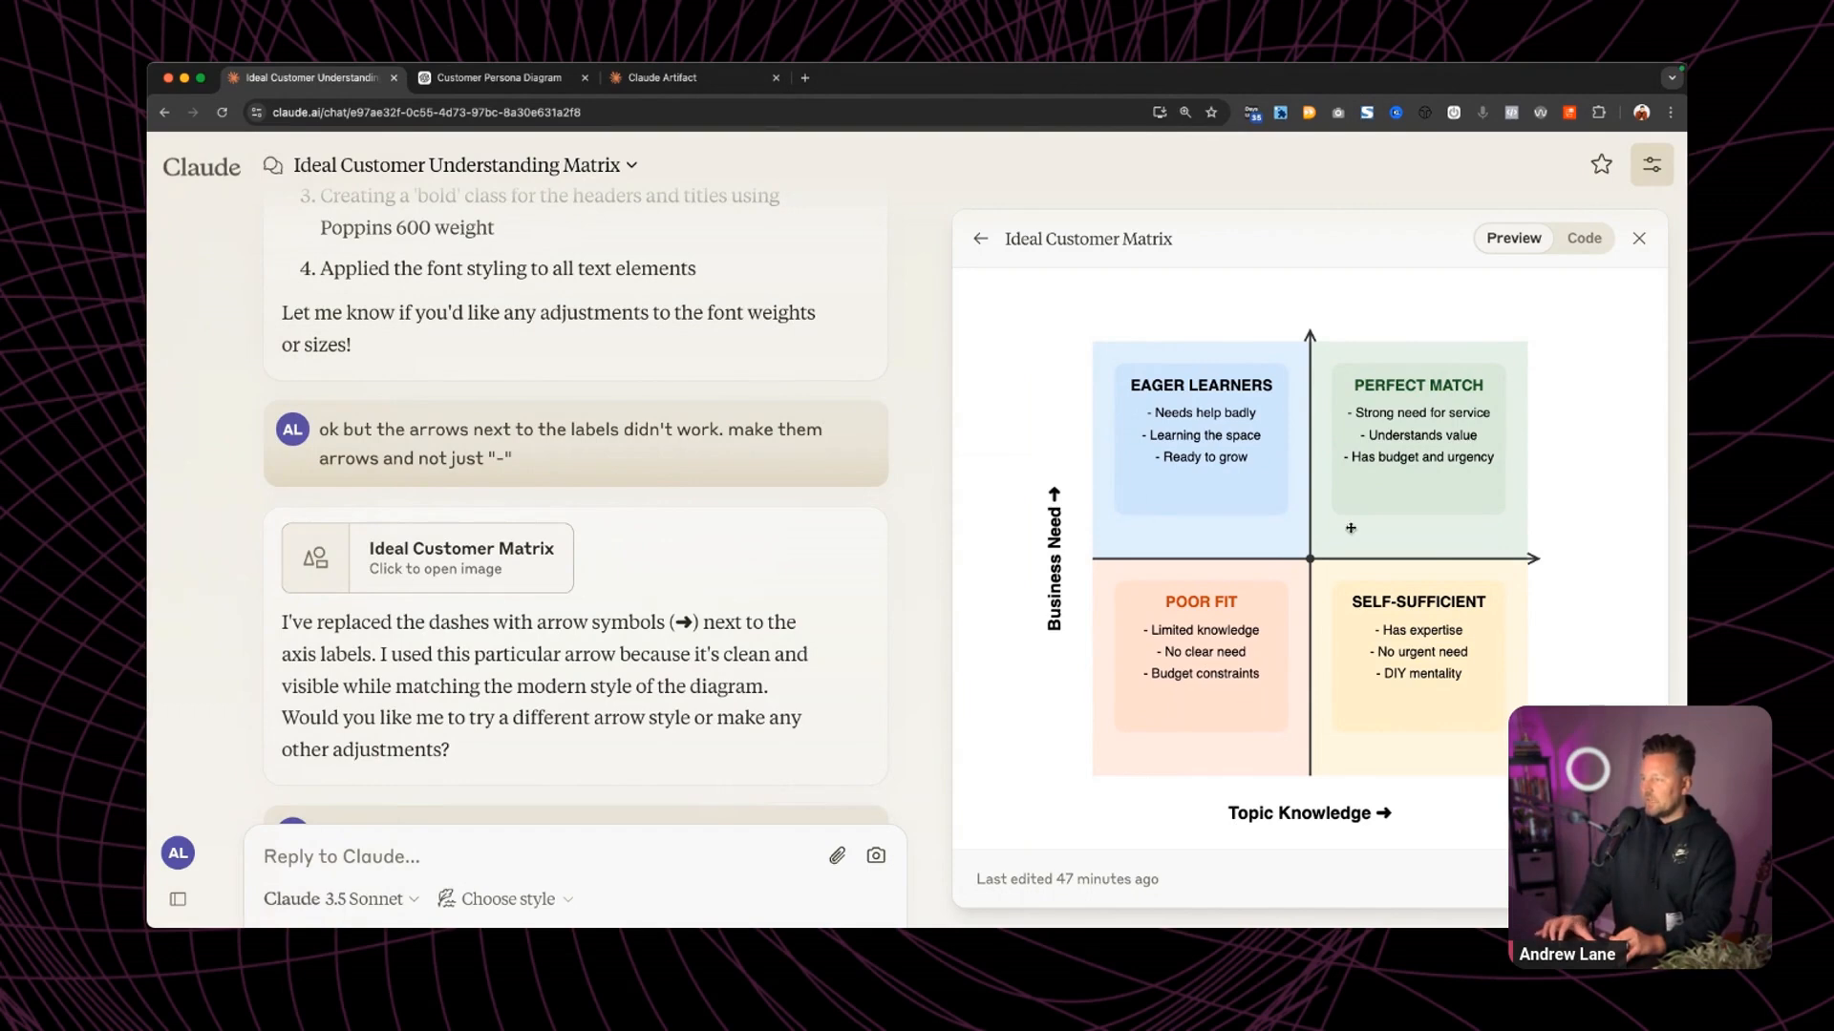
pyautogui.scroll(-5, 606, 586)
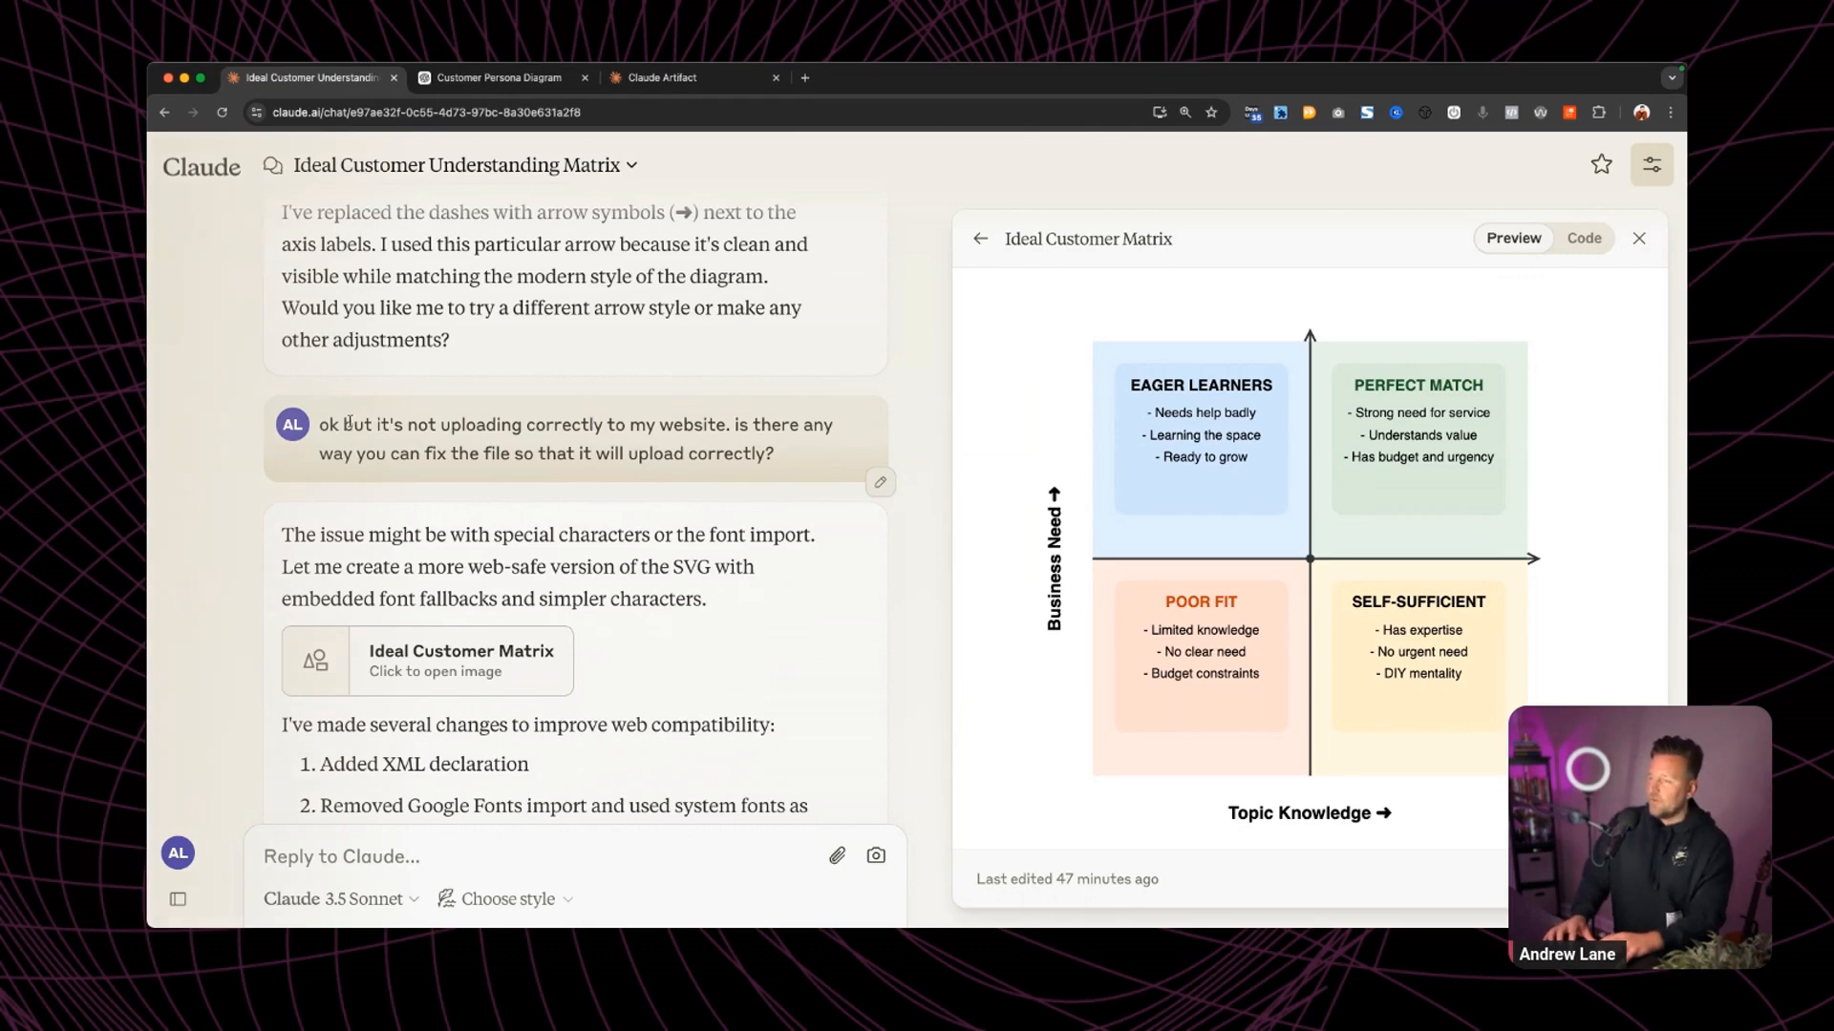
pyautogui.moveTo(350, 423); pyautogui.dragTo(800, 461)
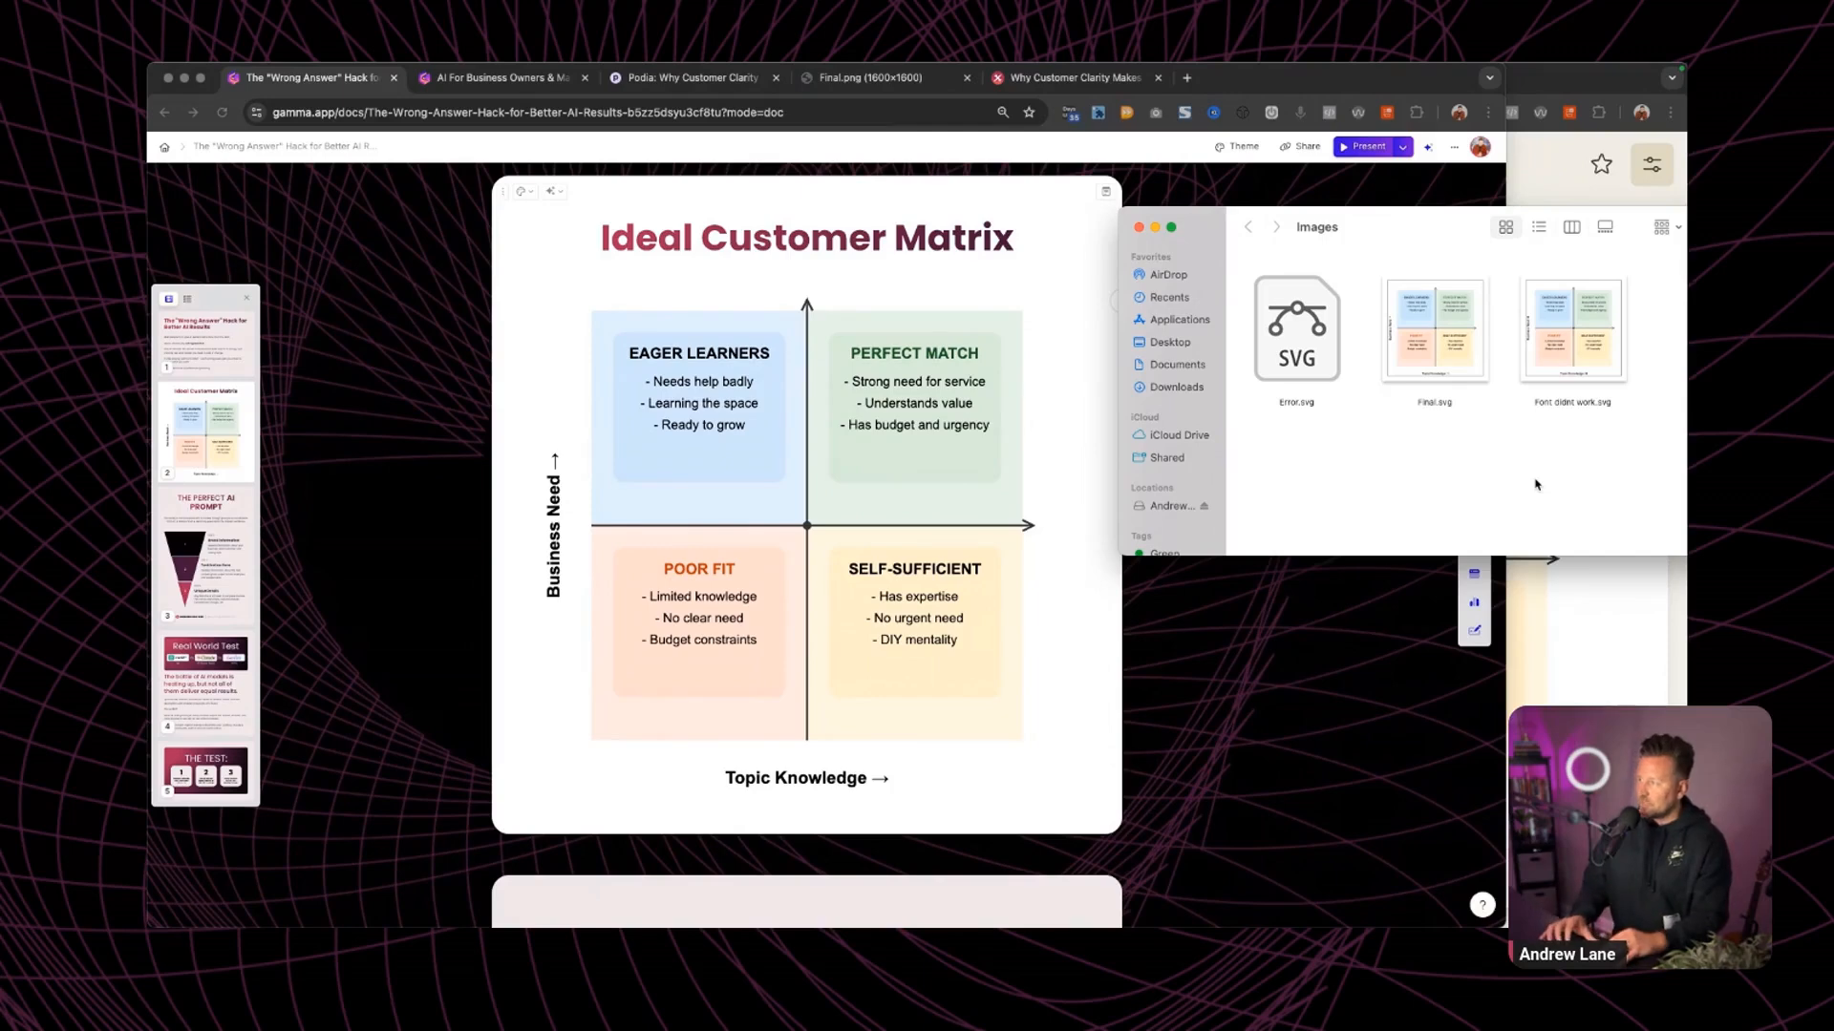
# Try to insert Font didnt work.svg above the matrix on the Gamma Ideal Customer Matrix card, and undo the insertion.
pyautogui.moveTo(1572, 329); pyautogui.dragTo(845, 278)
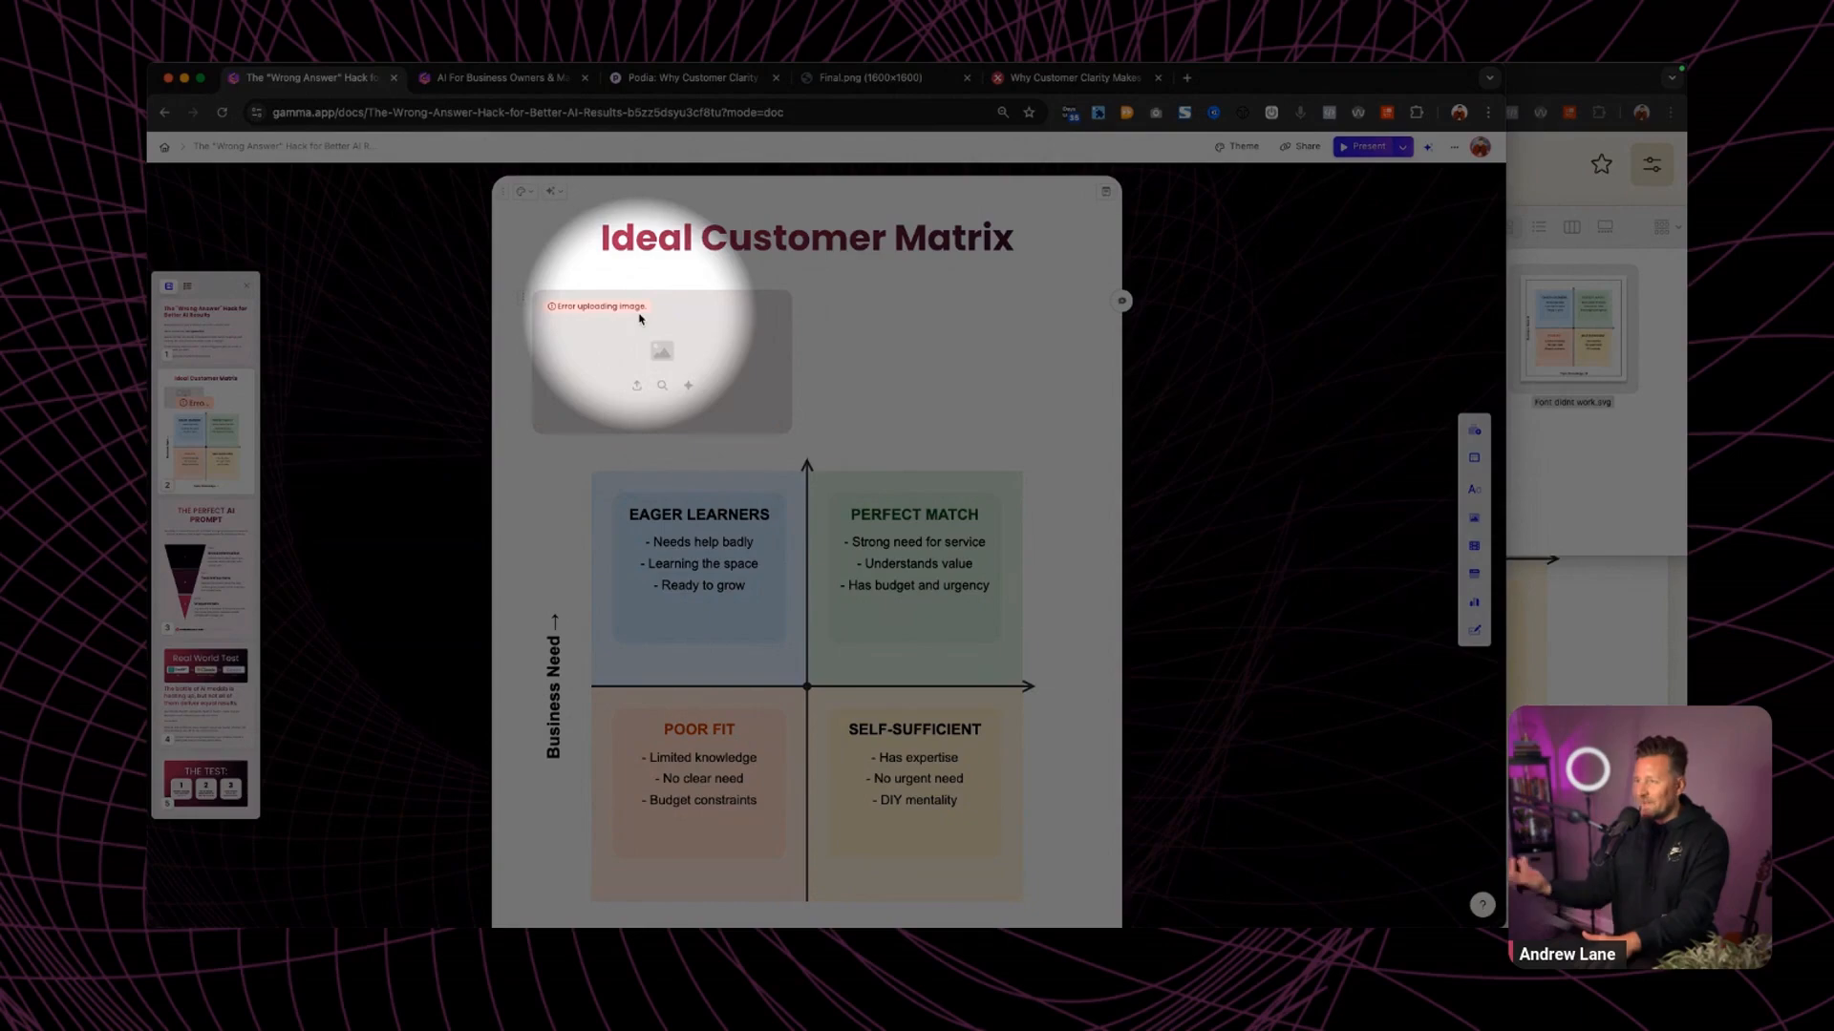
pyautogui.press('super+z')
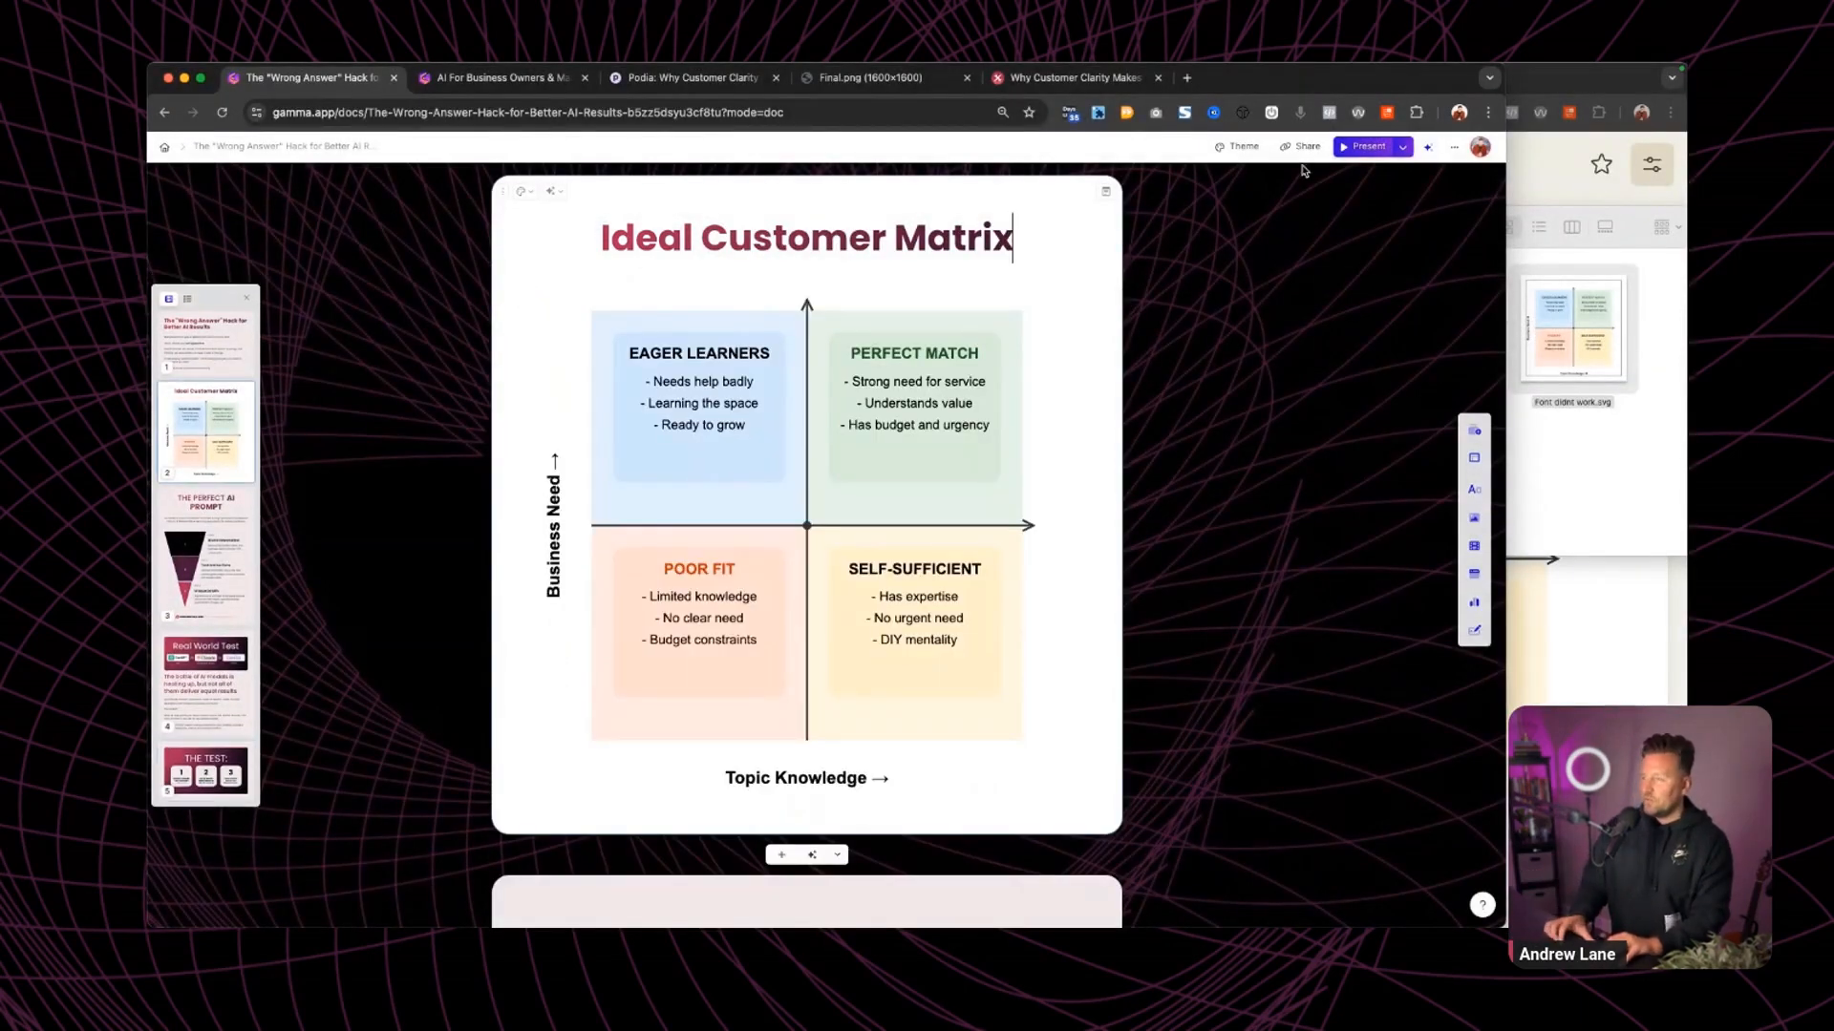
# Return to the Claude chat, open the web-safe Ideal Customer Matrix version, and review the website upload prompt and Claude's listed compatibility changes.
pyautogui.hotkey('ctrl', 'Up')
pyautogui.click(1065, 638)
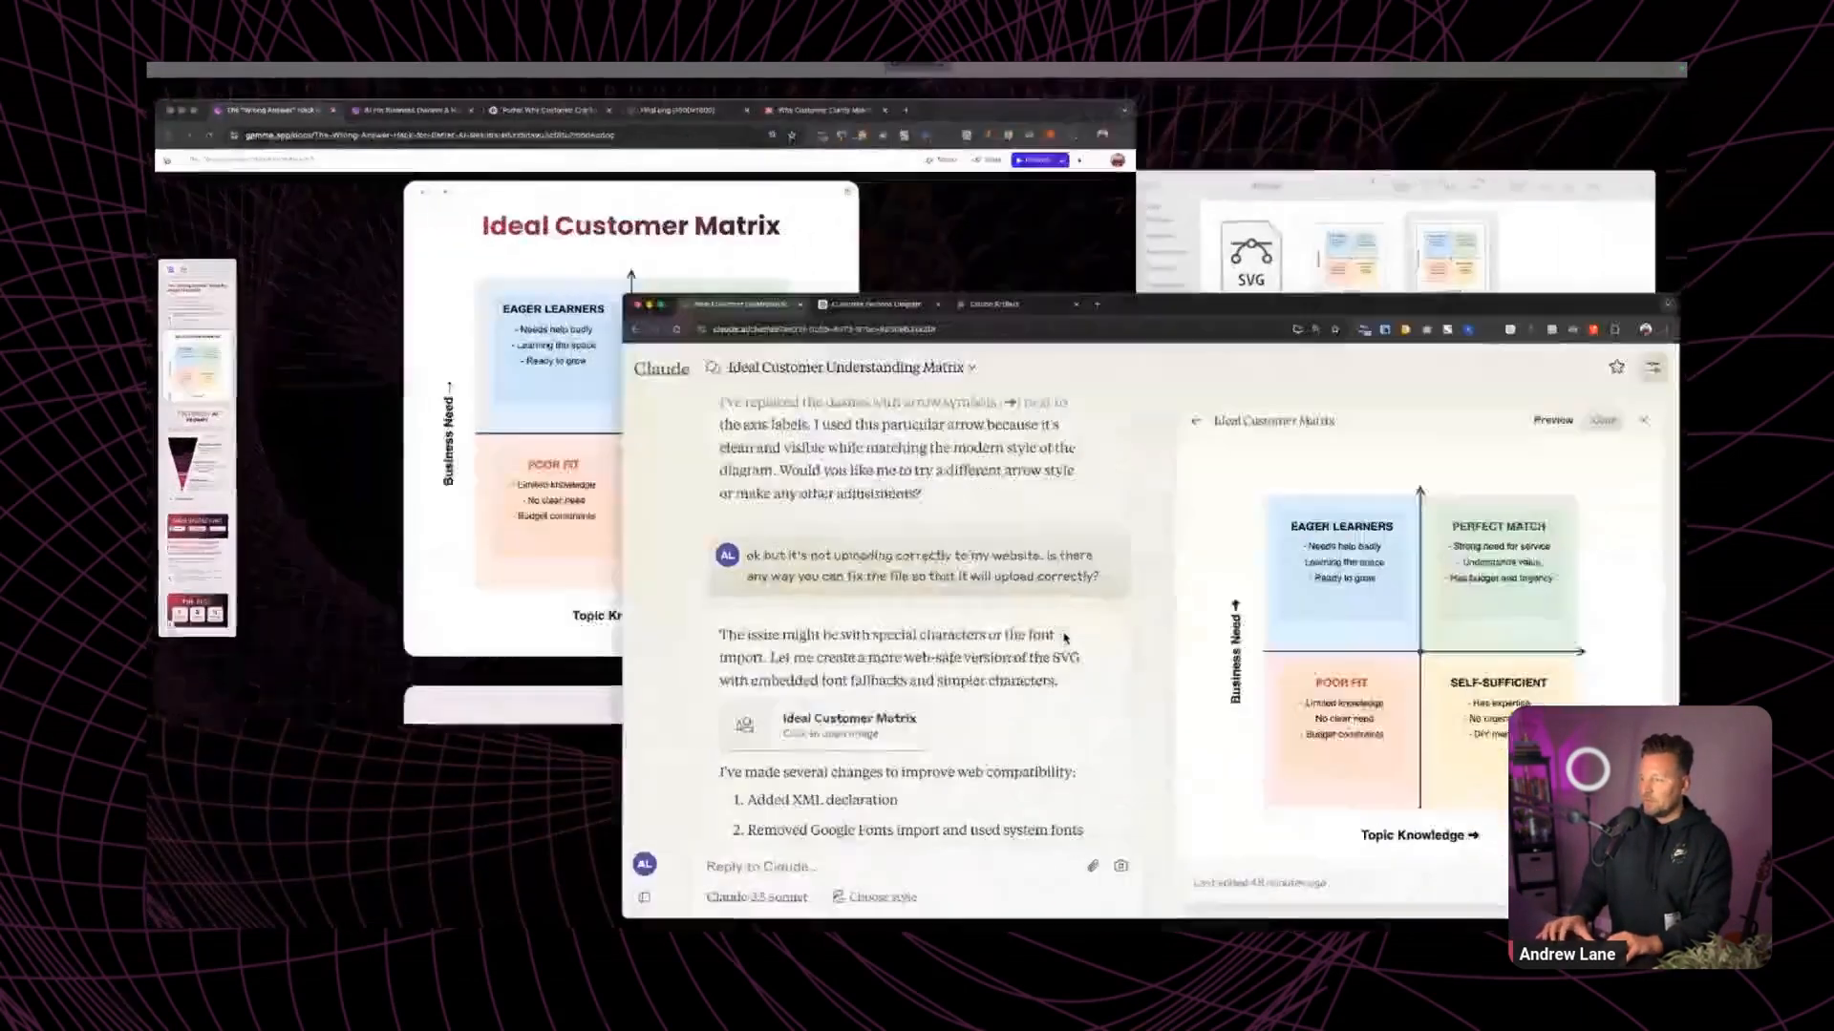
pyautogui.tripleClick(510, 450)
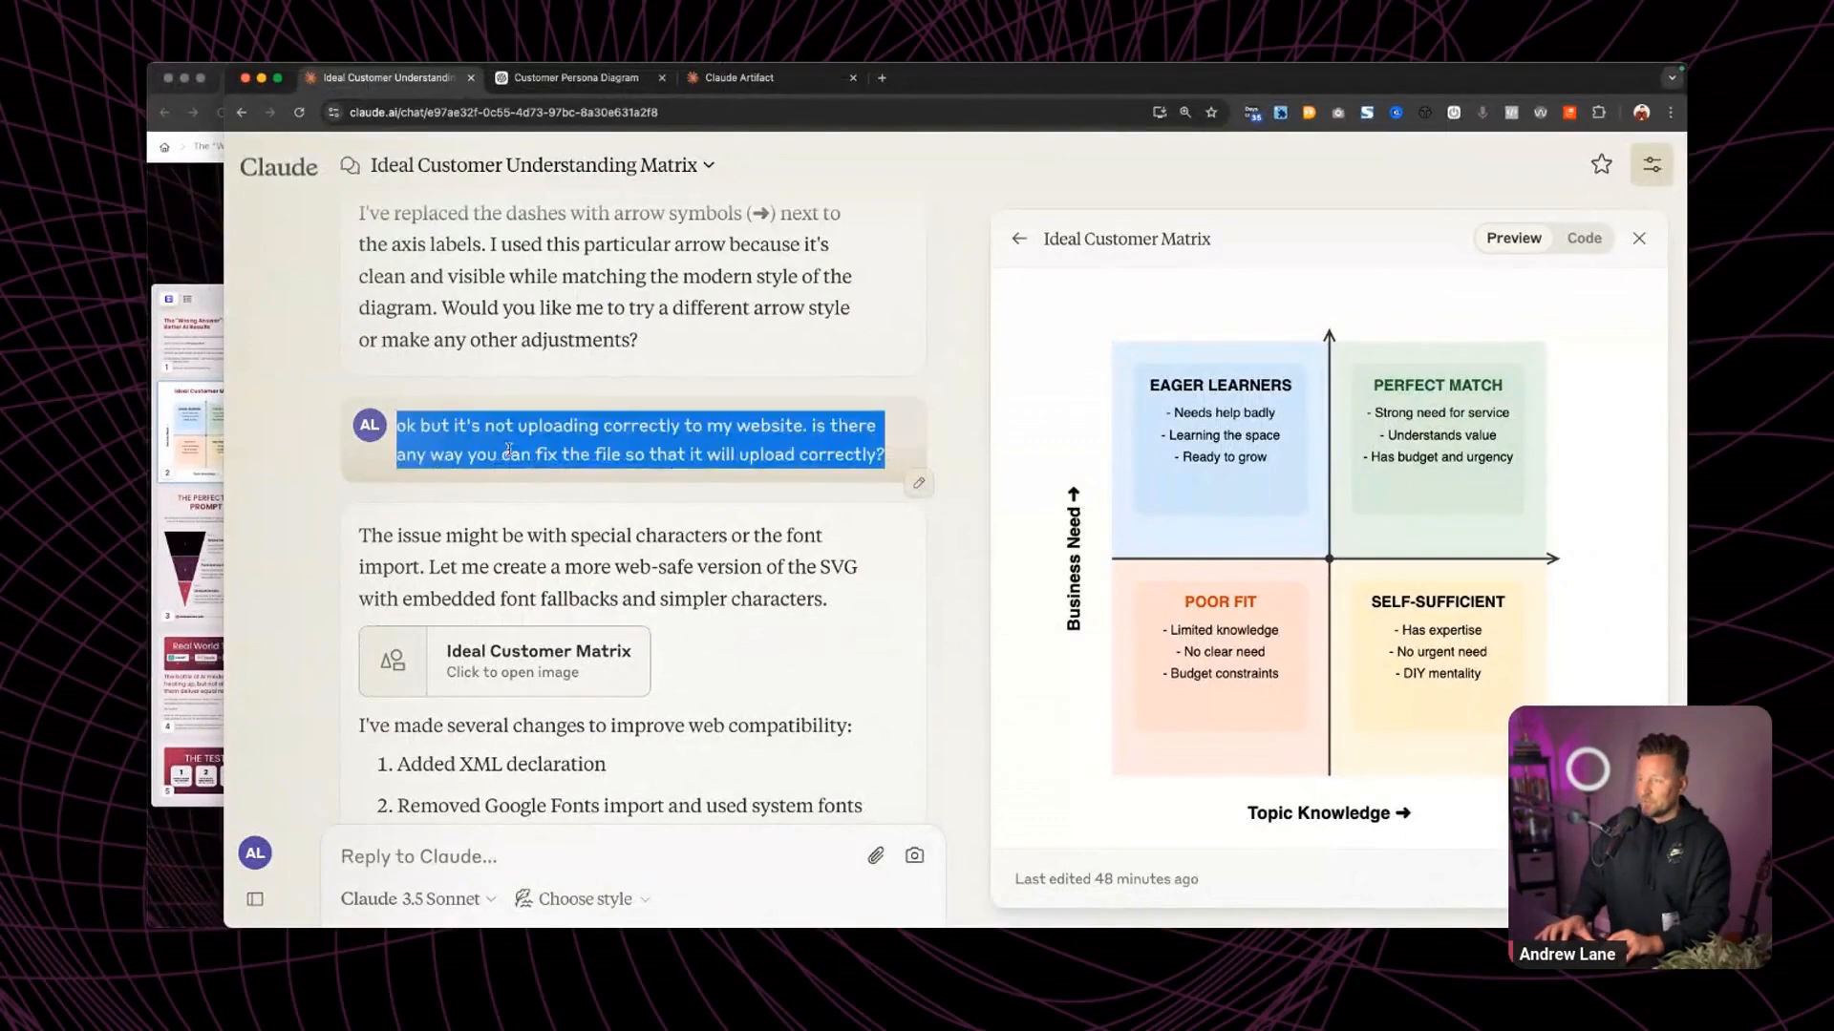
pyautogui.tripleClick(453, 544)
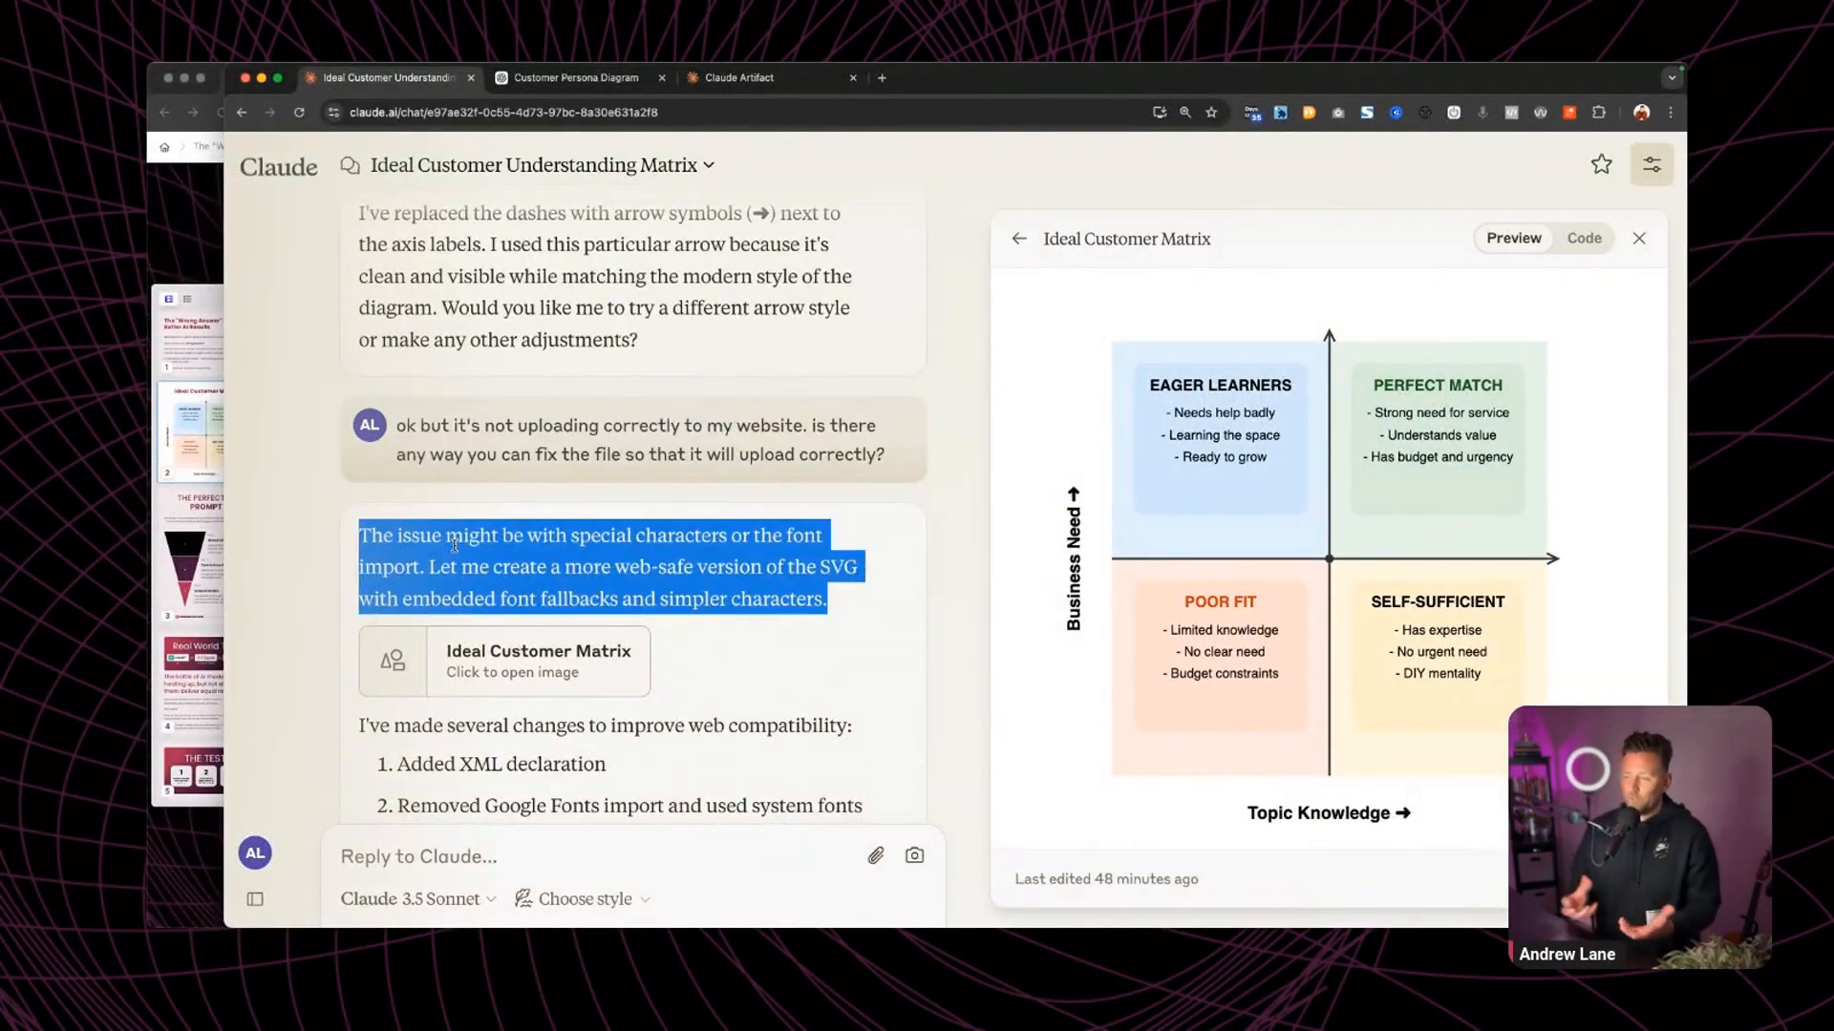
pyautogui.scroll(-3, 453, 544)
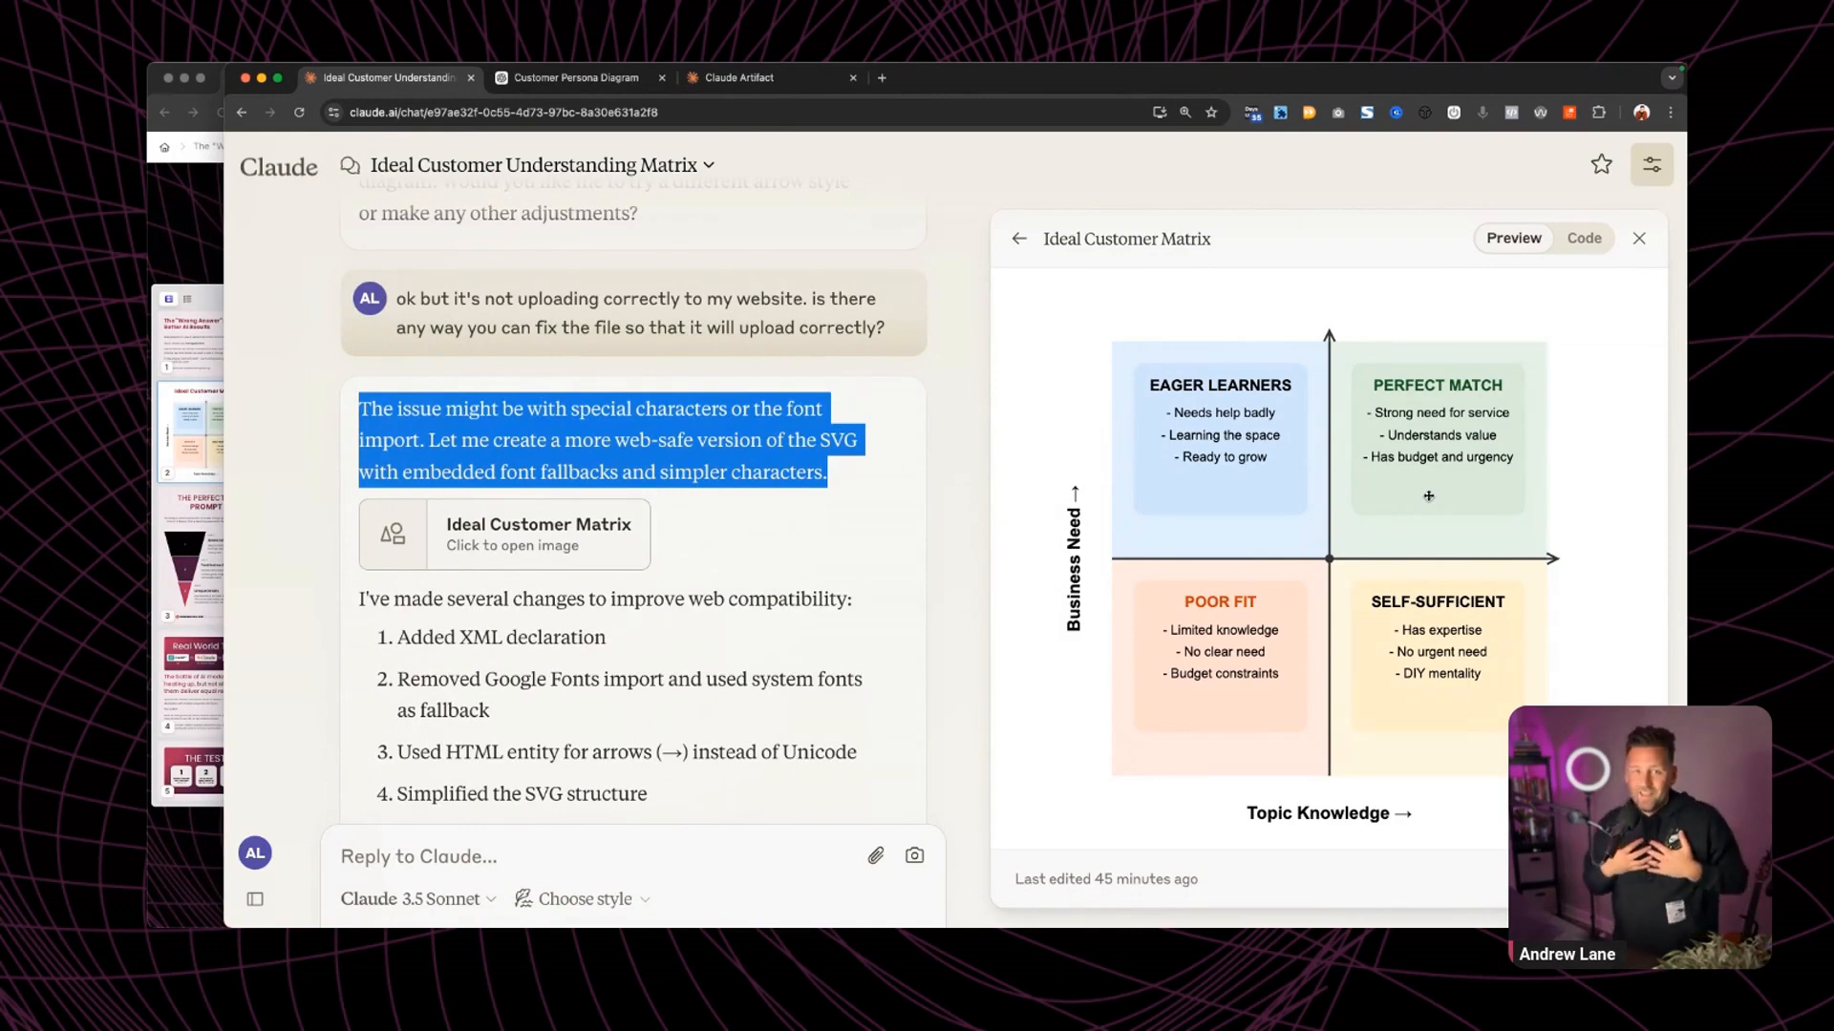
pyautogui.click(826, 473)
pyautogui.scroll(-12, 826, 474)
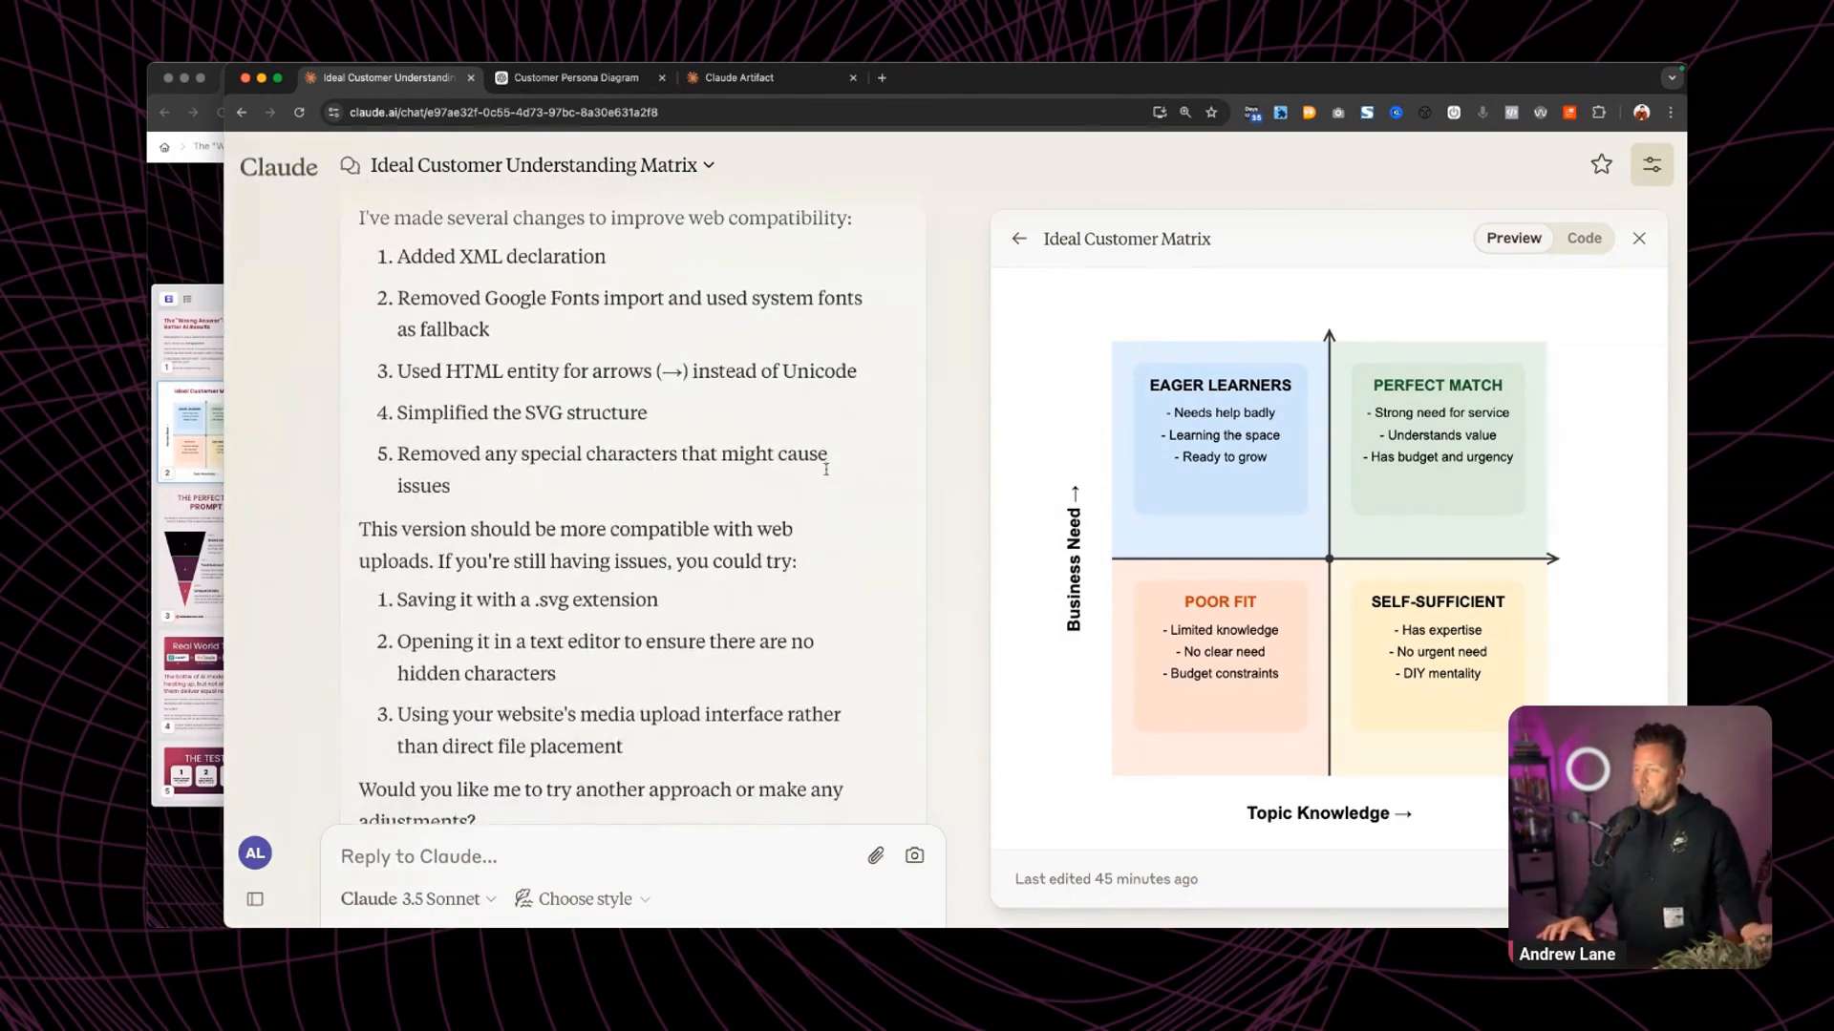
pyautogui.scroll(10, 826, 475)
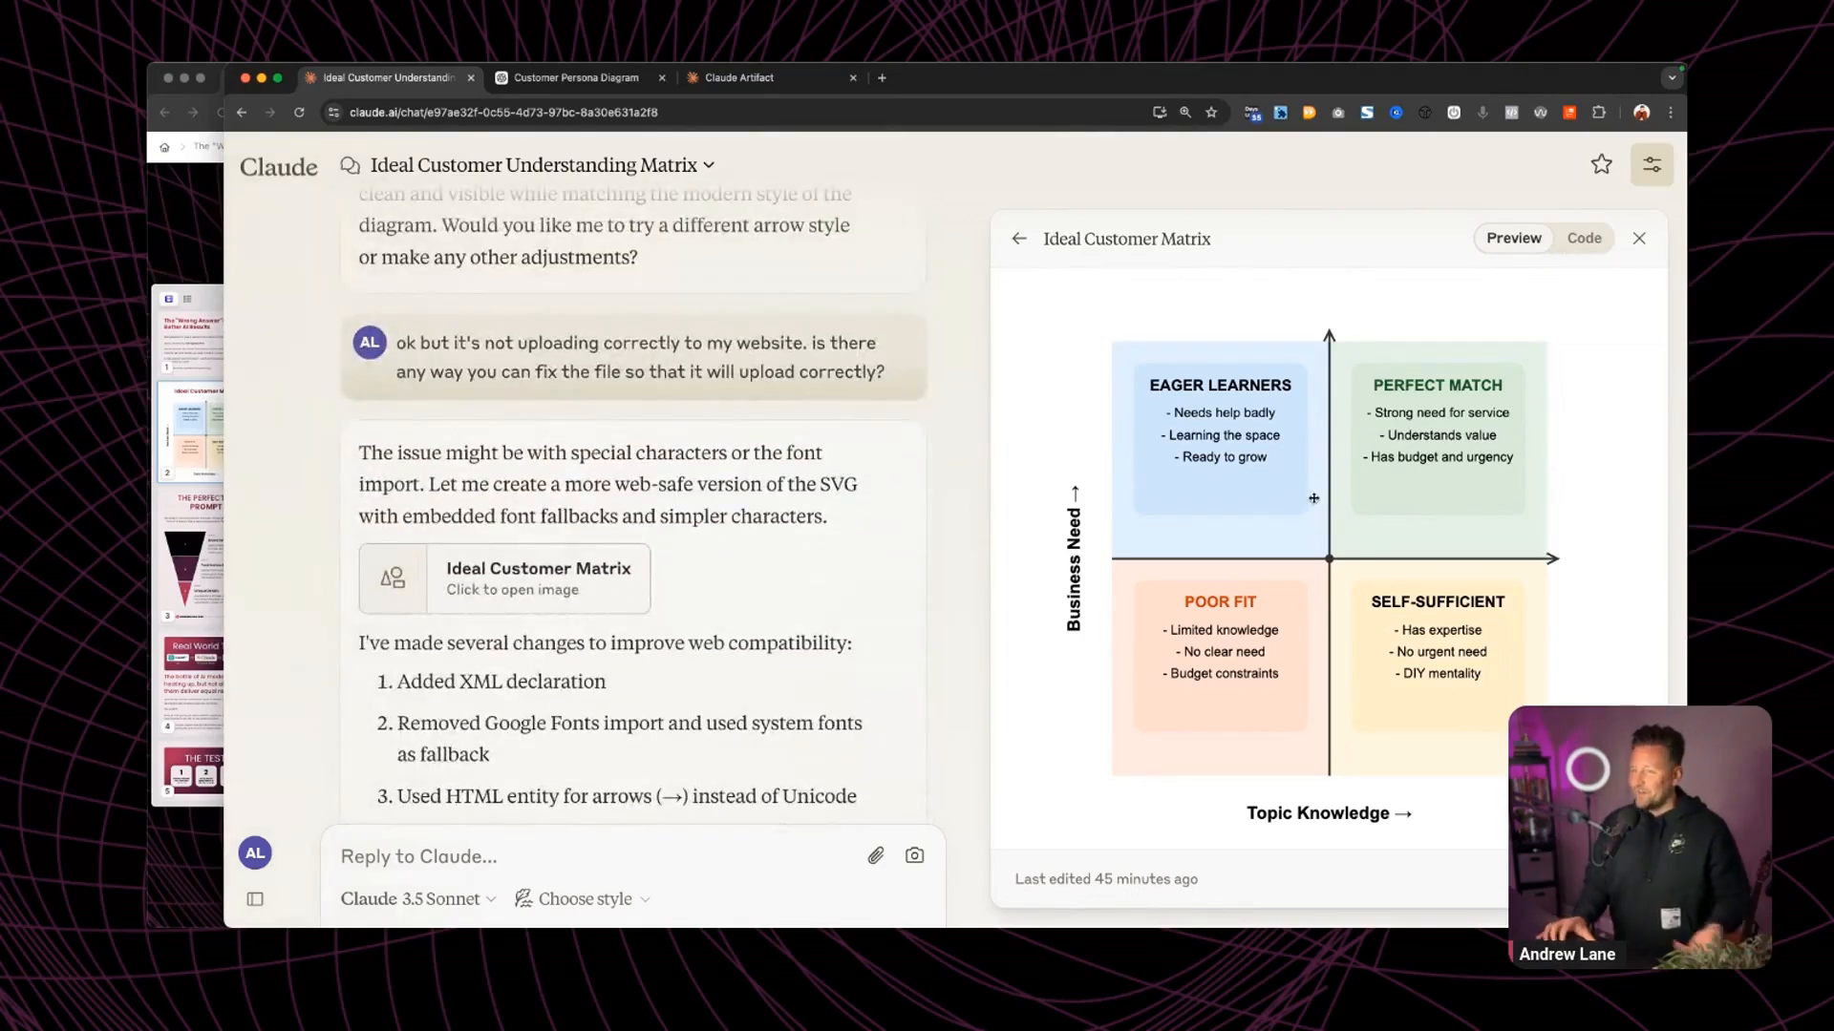
# Place Final.svg from the Images folder on page 2 of the Canva design above the Design Hacker logo and inspect its sharpness up close.
pyautogui.moveTo(204, 376)
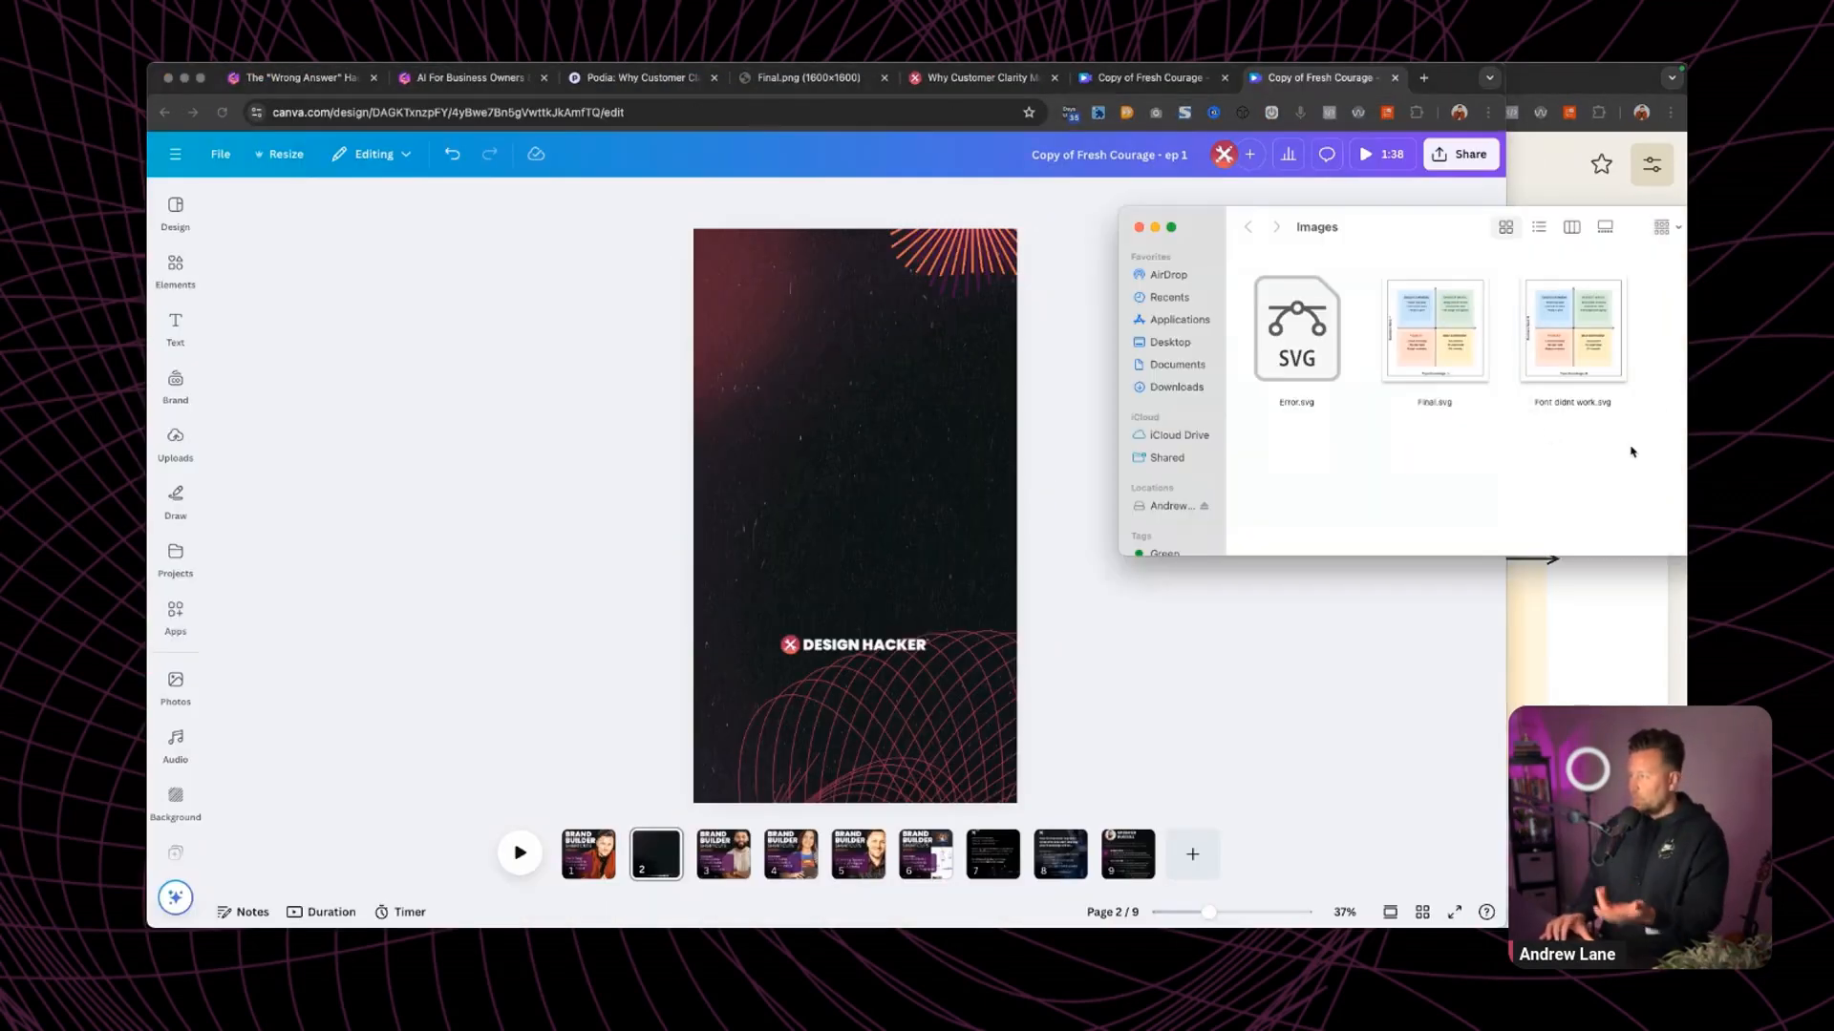
pyautogui.moveTo(1434, 330); pyautogui.dragTo(1069, 307)
pyautogui.moveTo(883, 441); pyautogui.dragTo(819, 472)
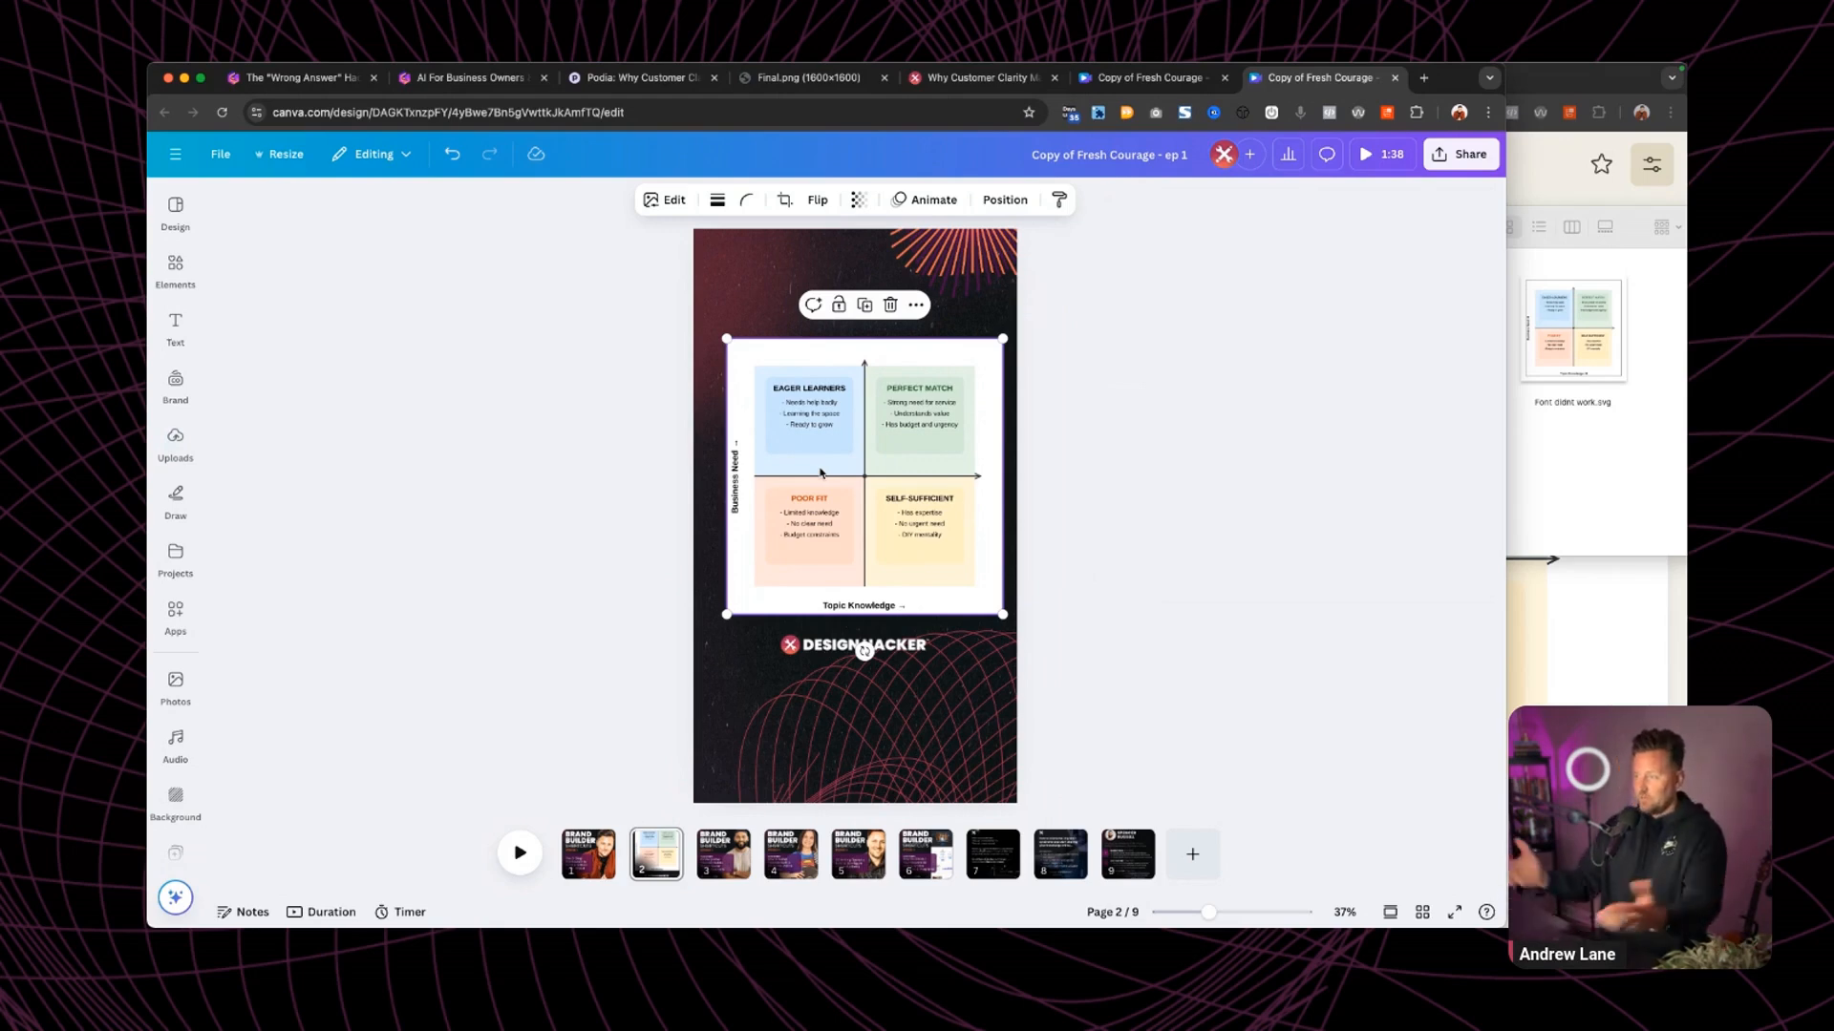
pyautogui.scroll(5, 819, 472)
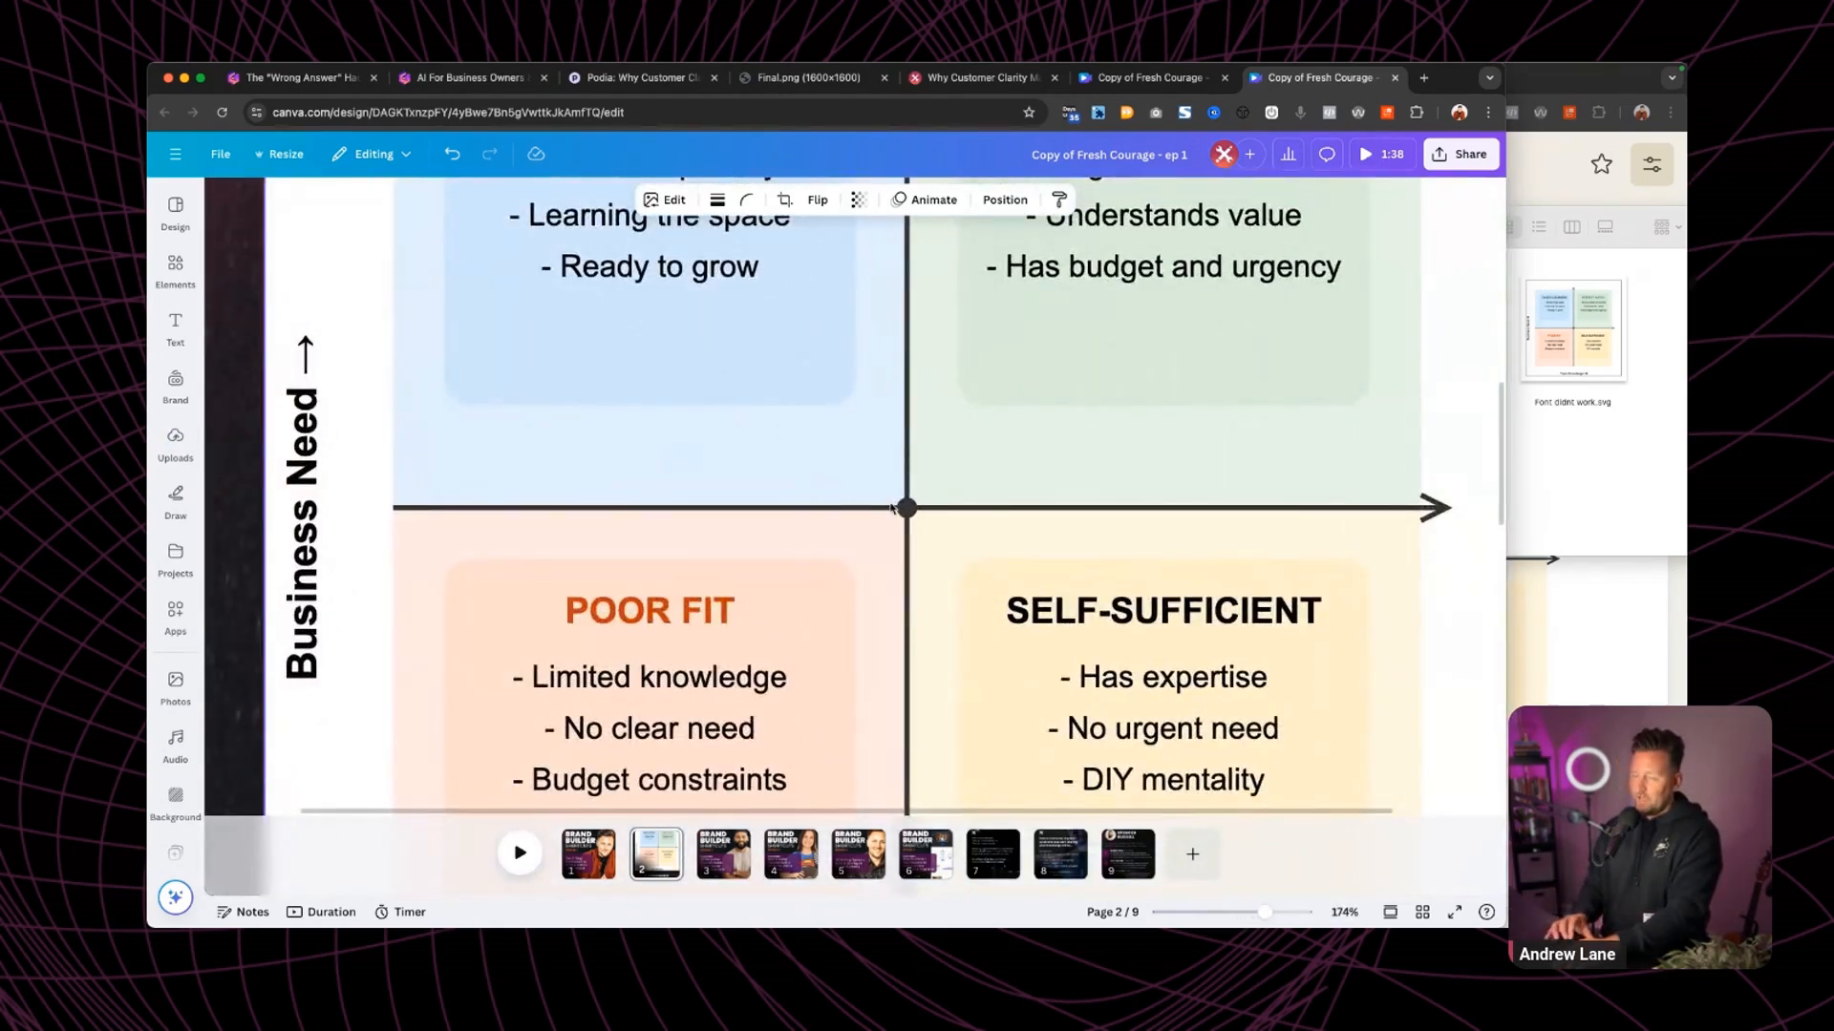
pyautogui.scroll(-1, 679, 602)
pyautogui.scroll(5, 679, 643)
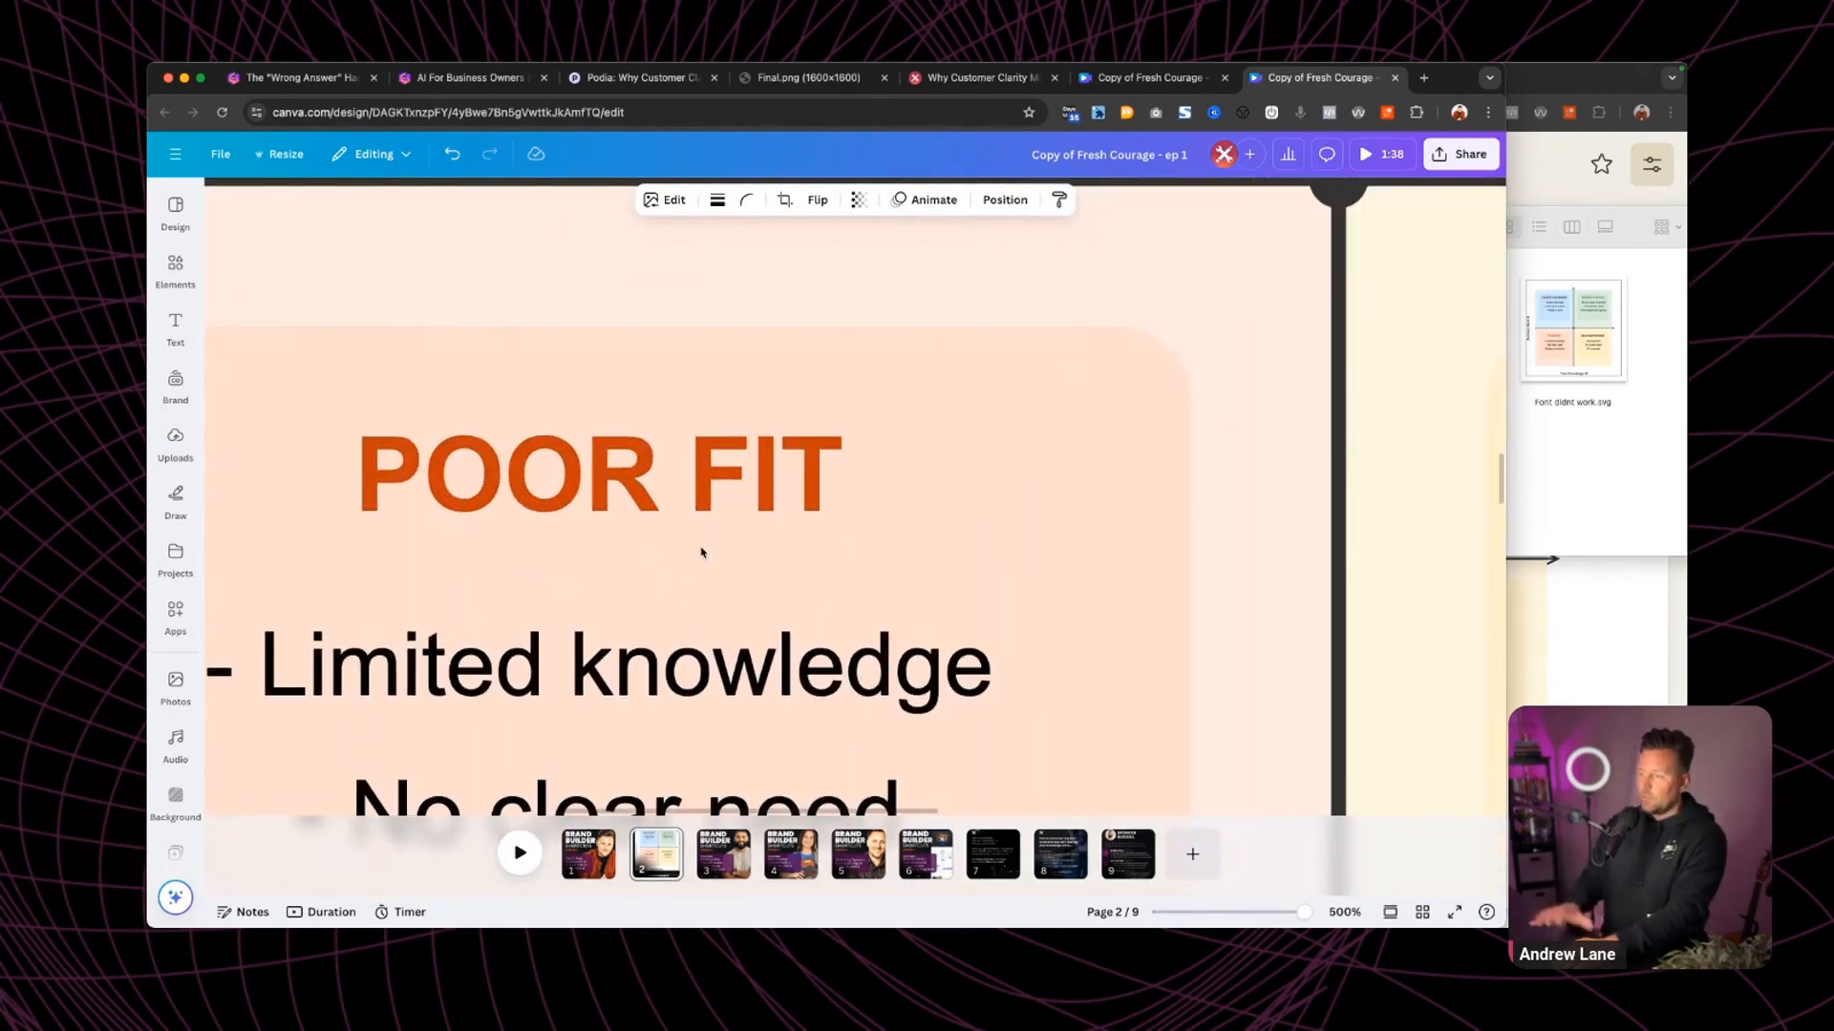
pyautogui.scroll(-10, 702, 552)
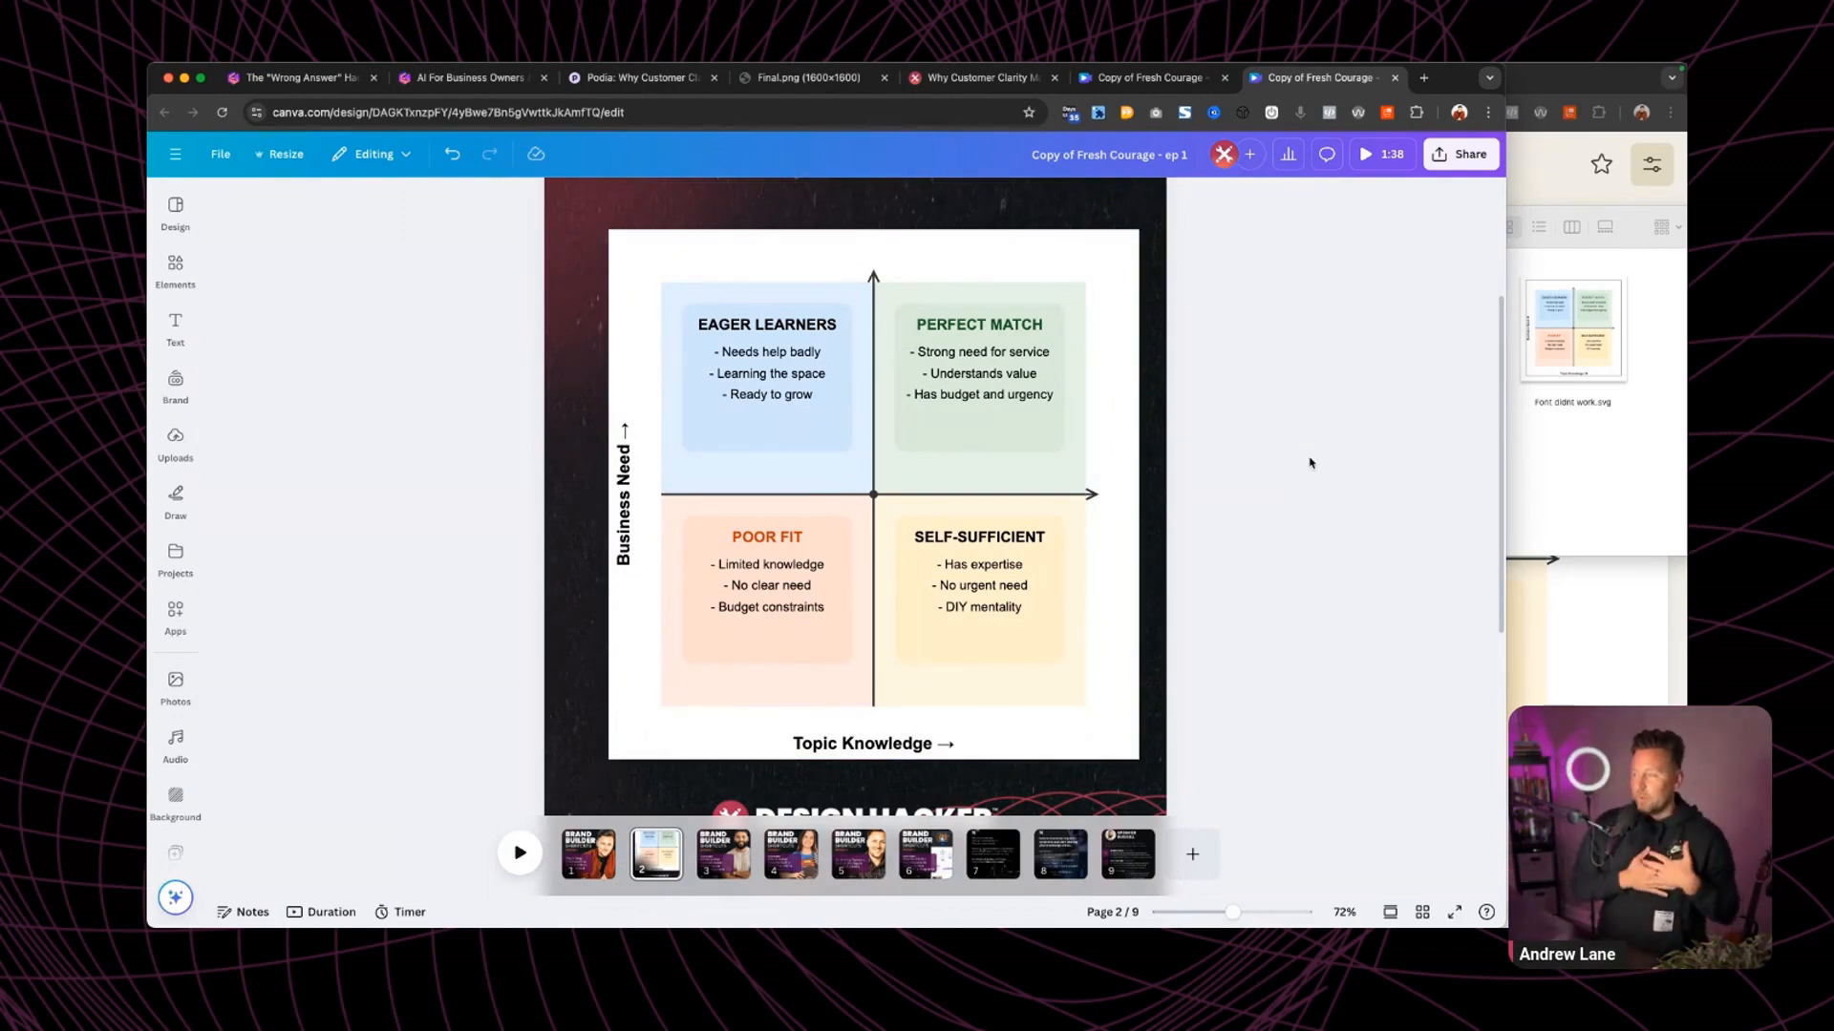
# Open the blog post "Why Customer Clarity Makes or Breaks Your Business" and view its Ideal Customer Matrix image.
pyautogui.press('super+5')
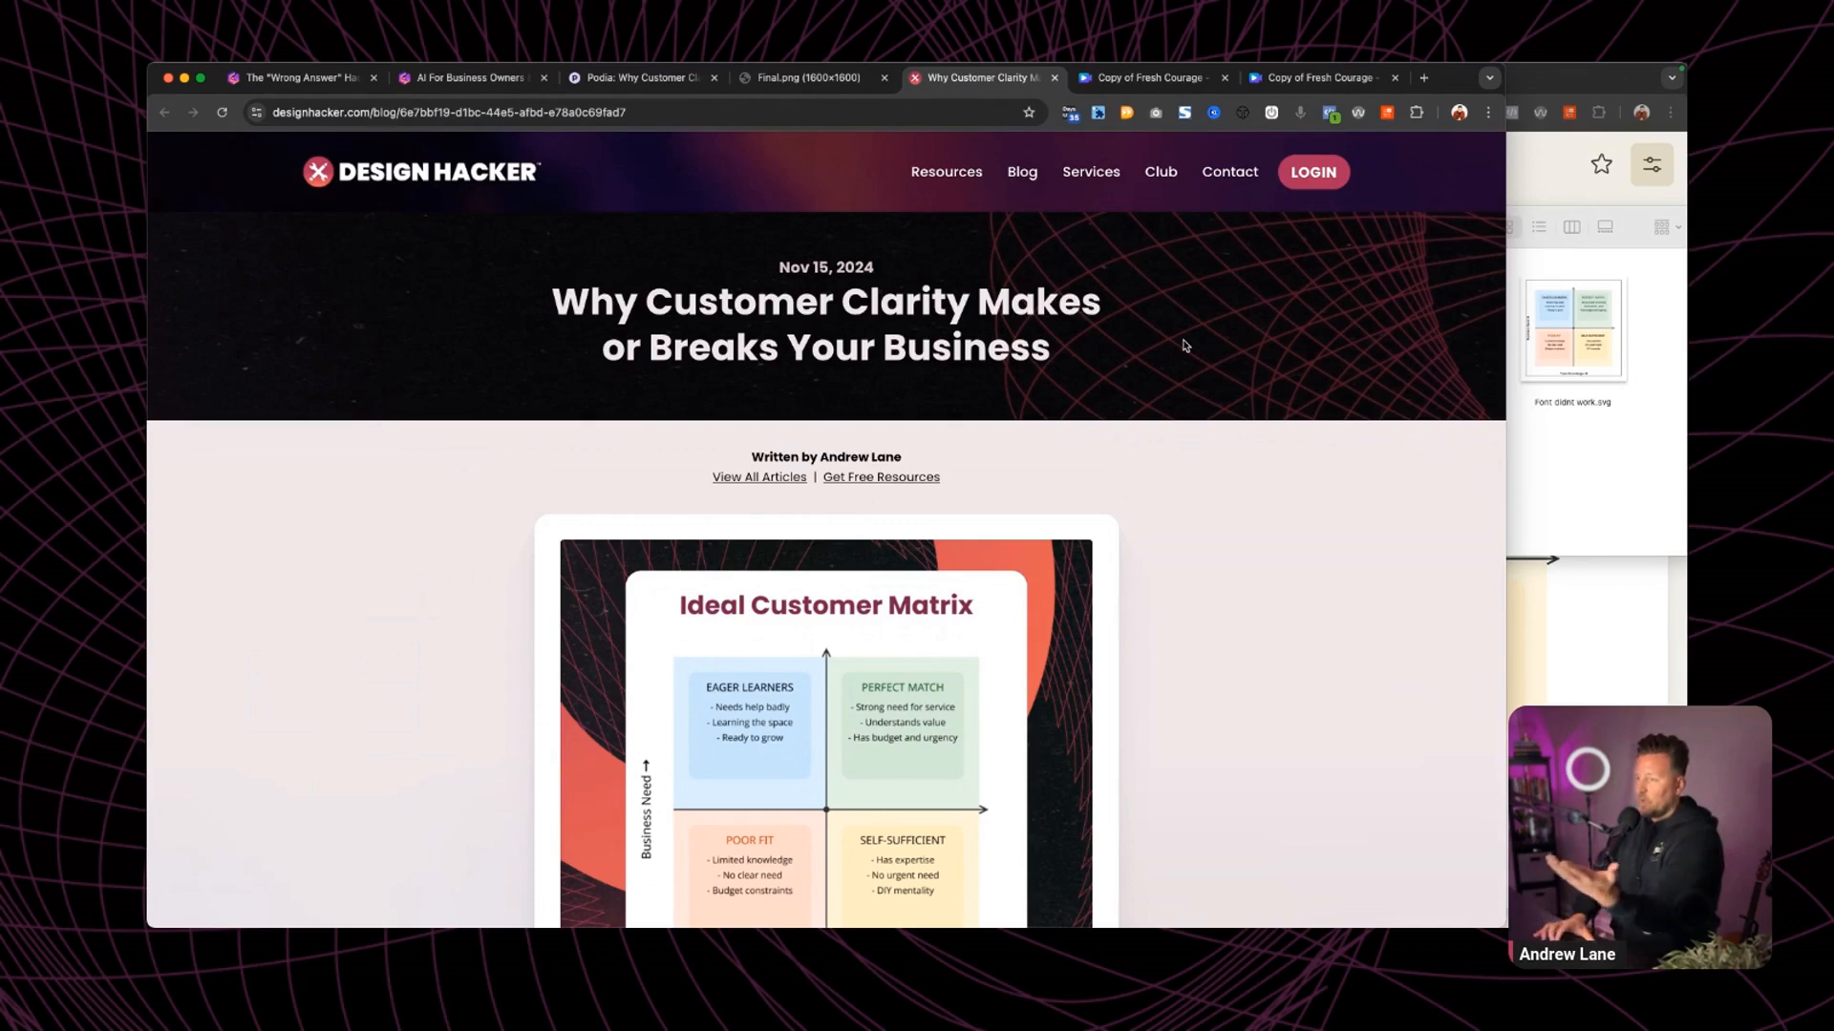
pyautogui.scroll(-3, 1184, 346)
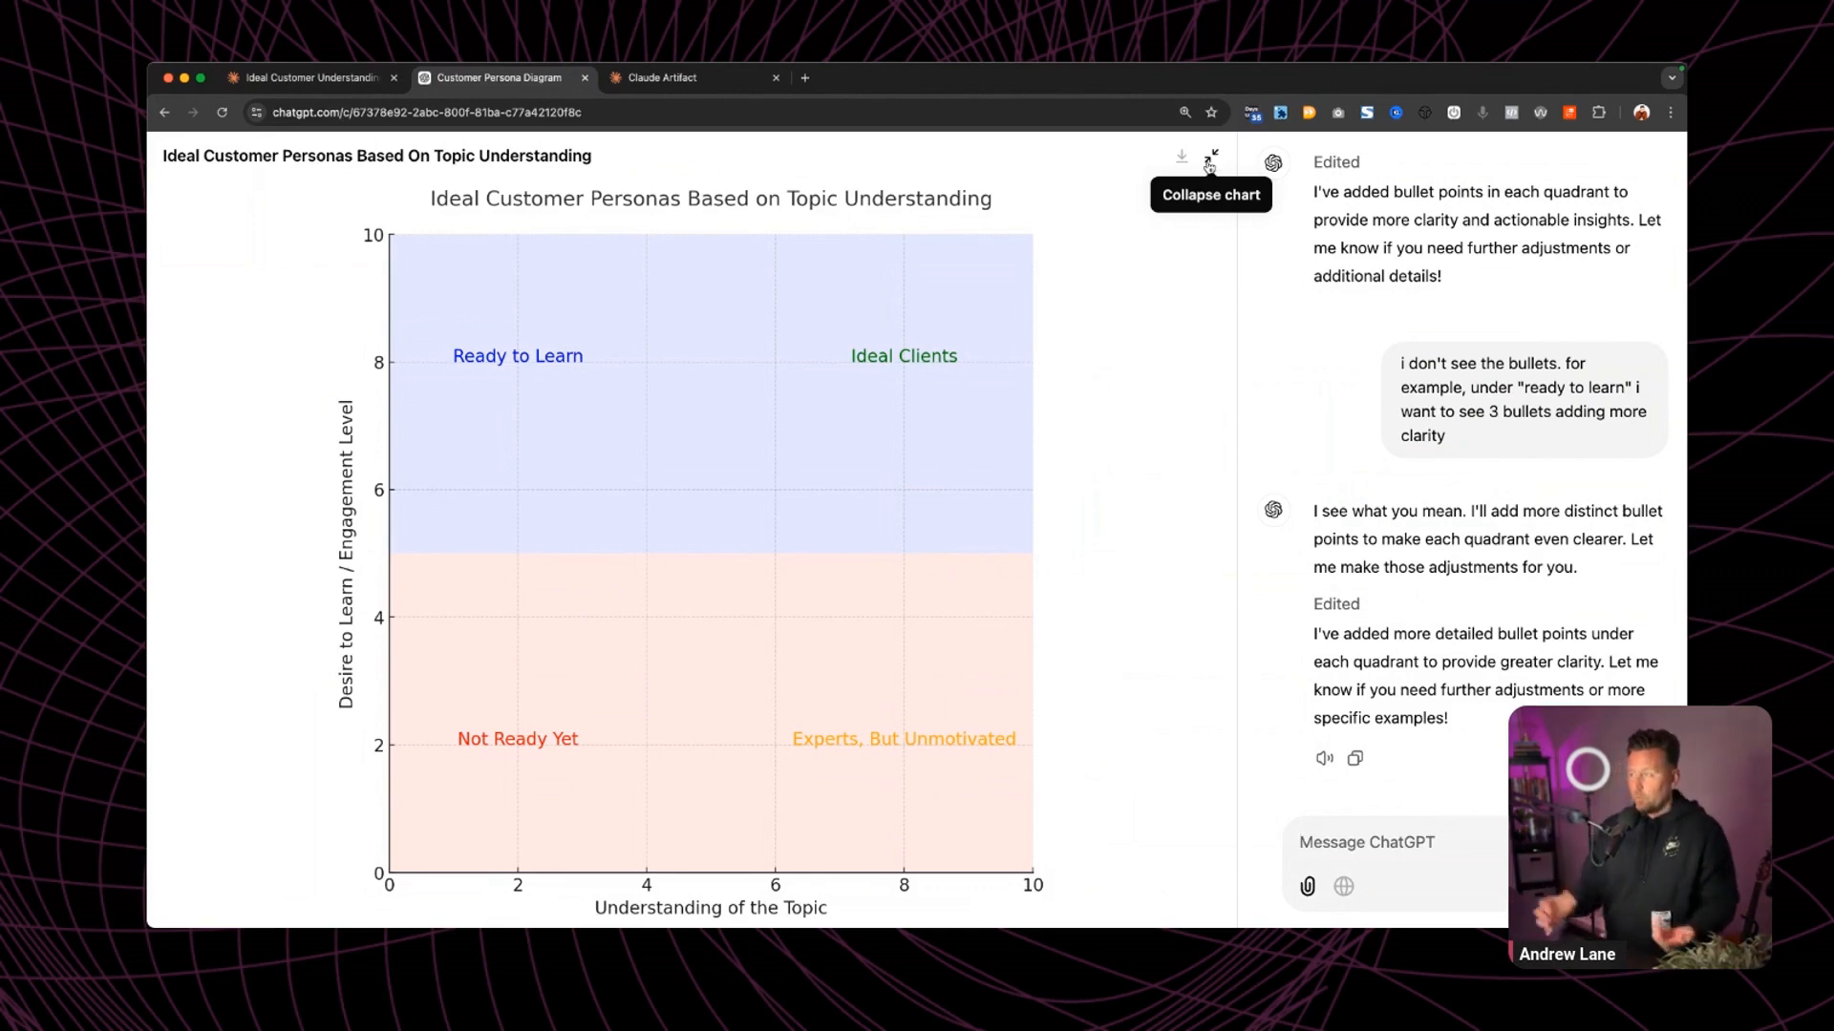
# Collapse the expanded chart in the ChatGPT conversation and review the original prompt, the Ideal Customer Diagram description and the request for a visual.
pyautogui.click(1210, 164)
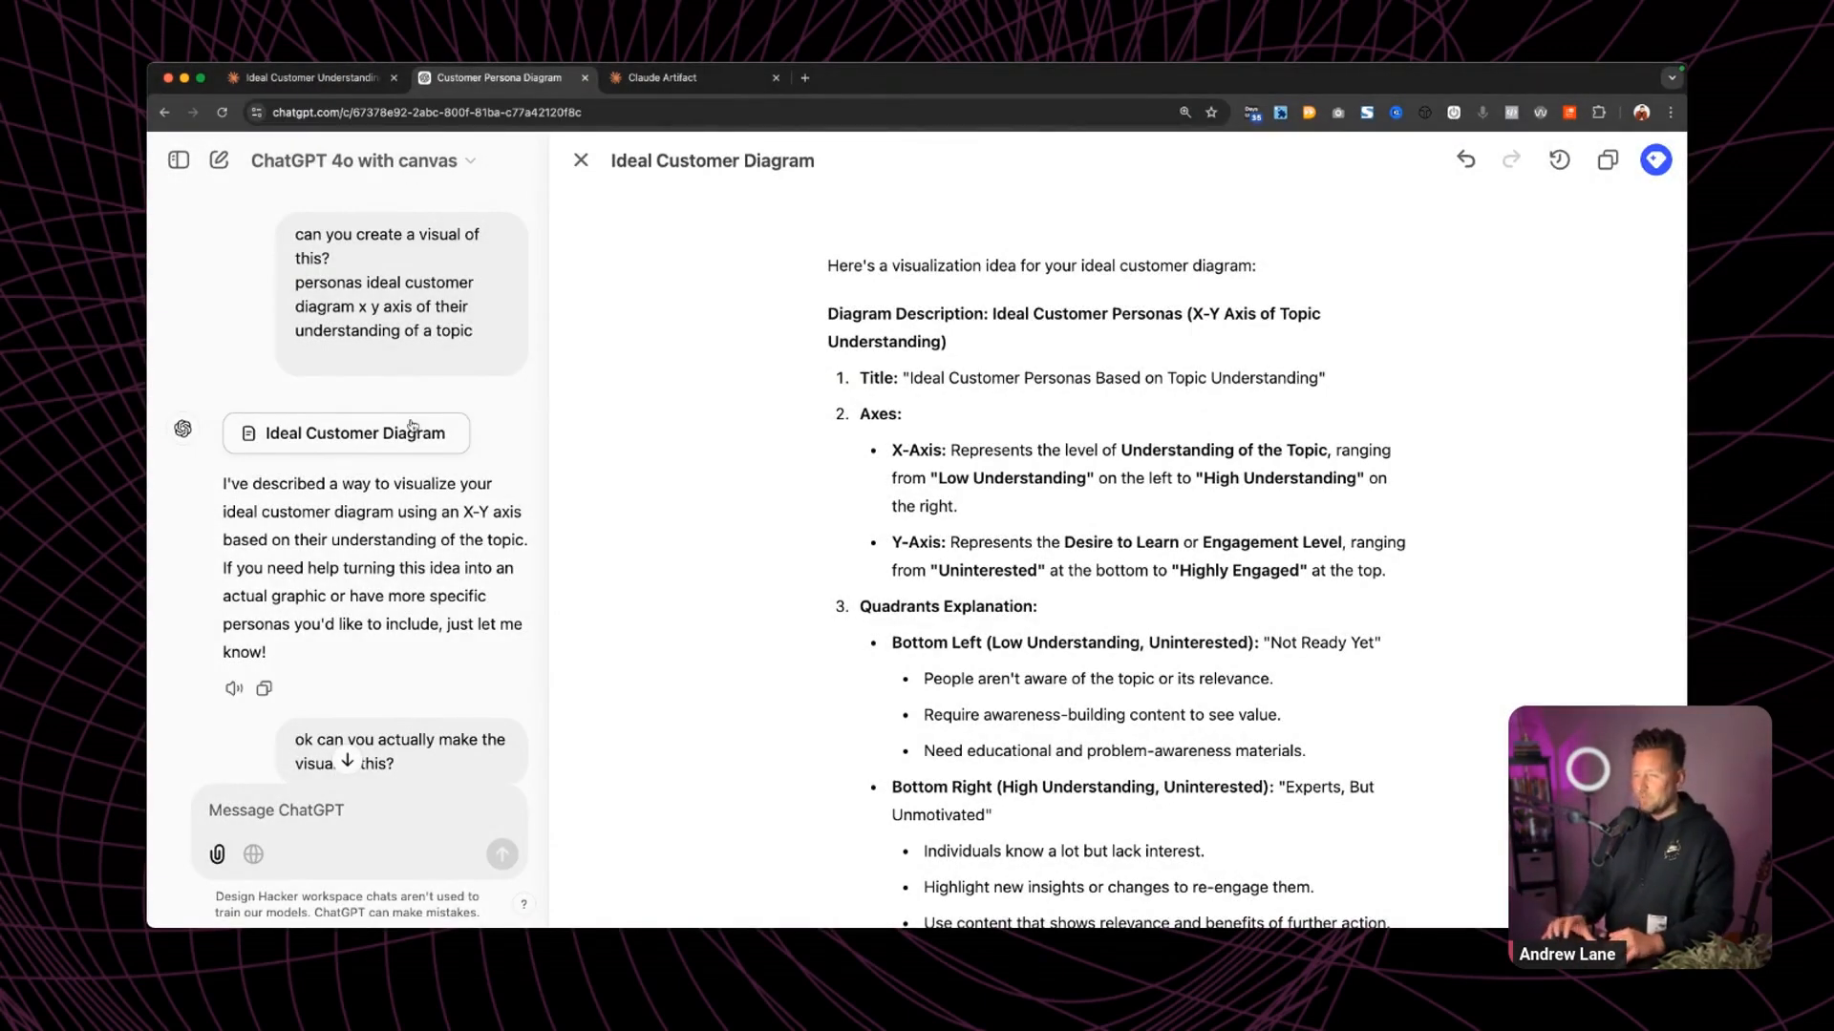
pyautogui.moveTo(295, 234); pyautogui.dragTo(490, 360)
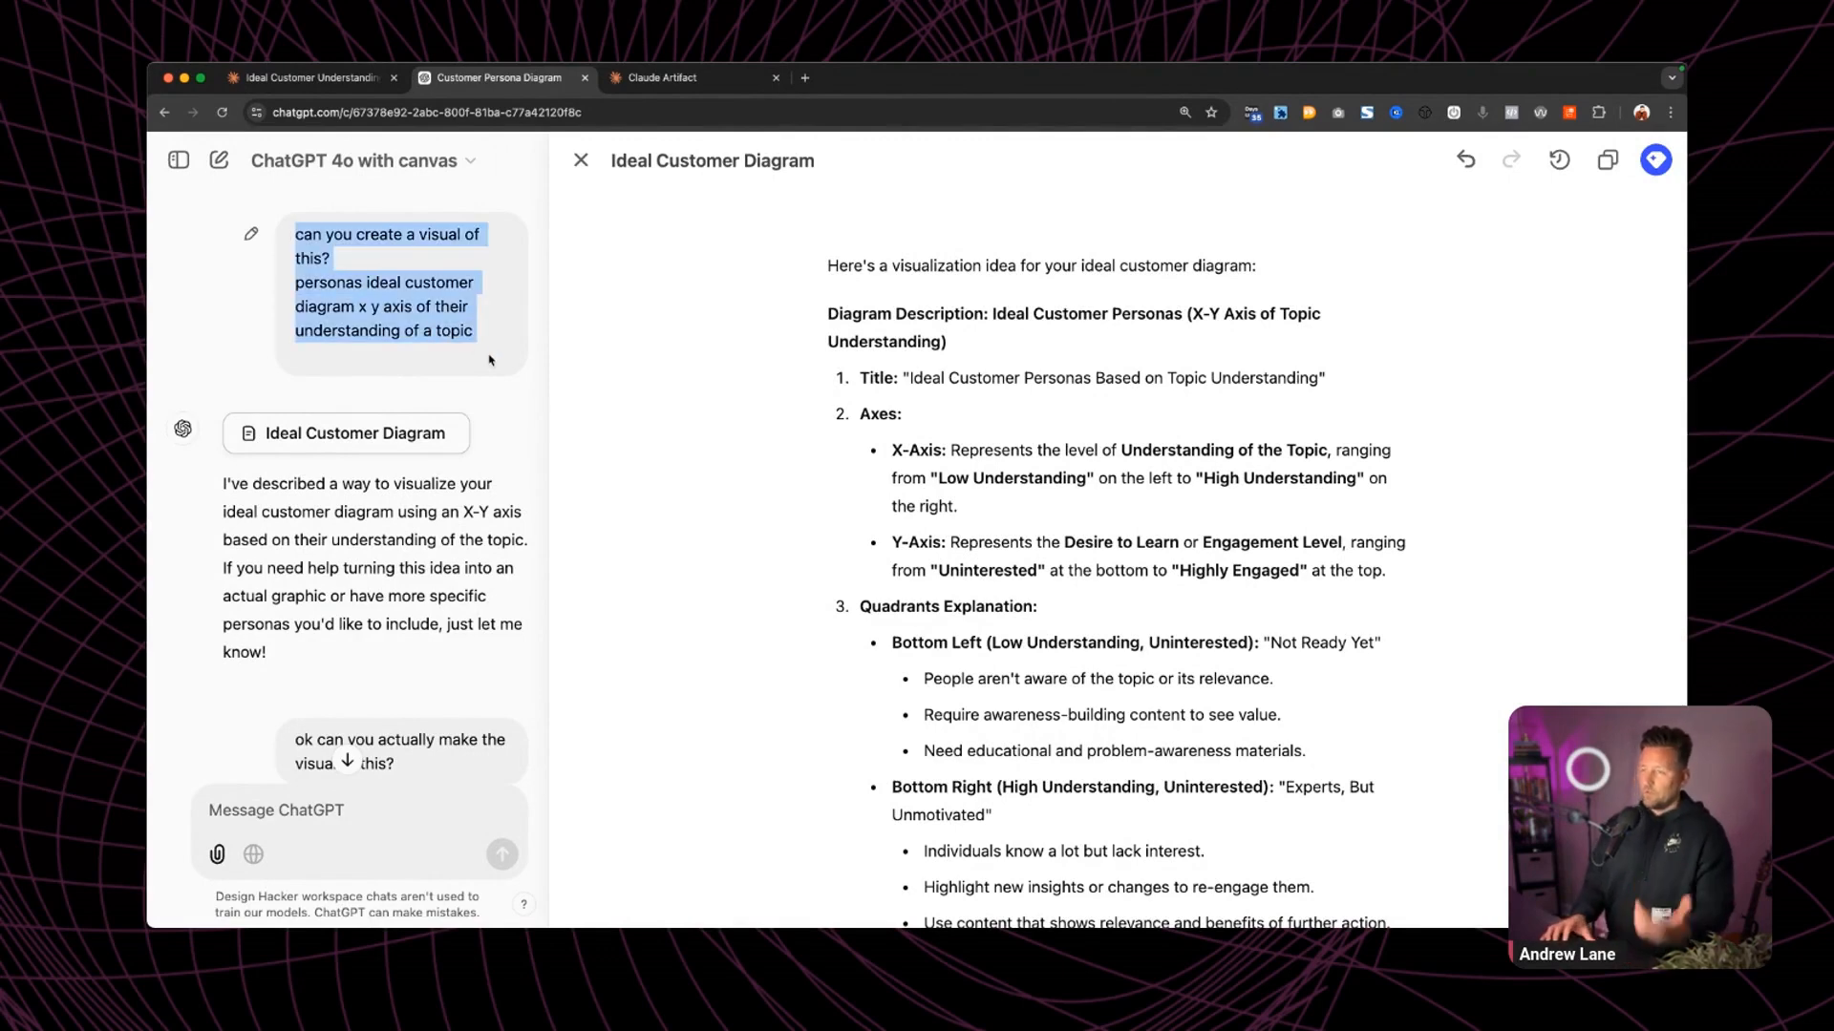
pyautogui.click(1039, 335)
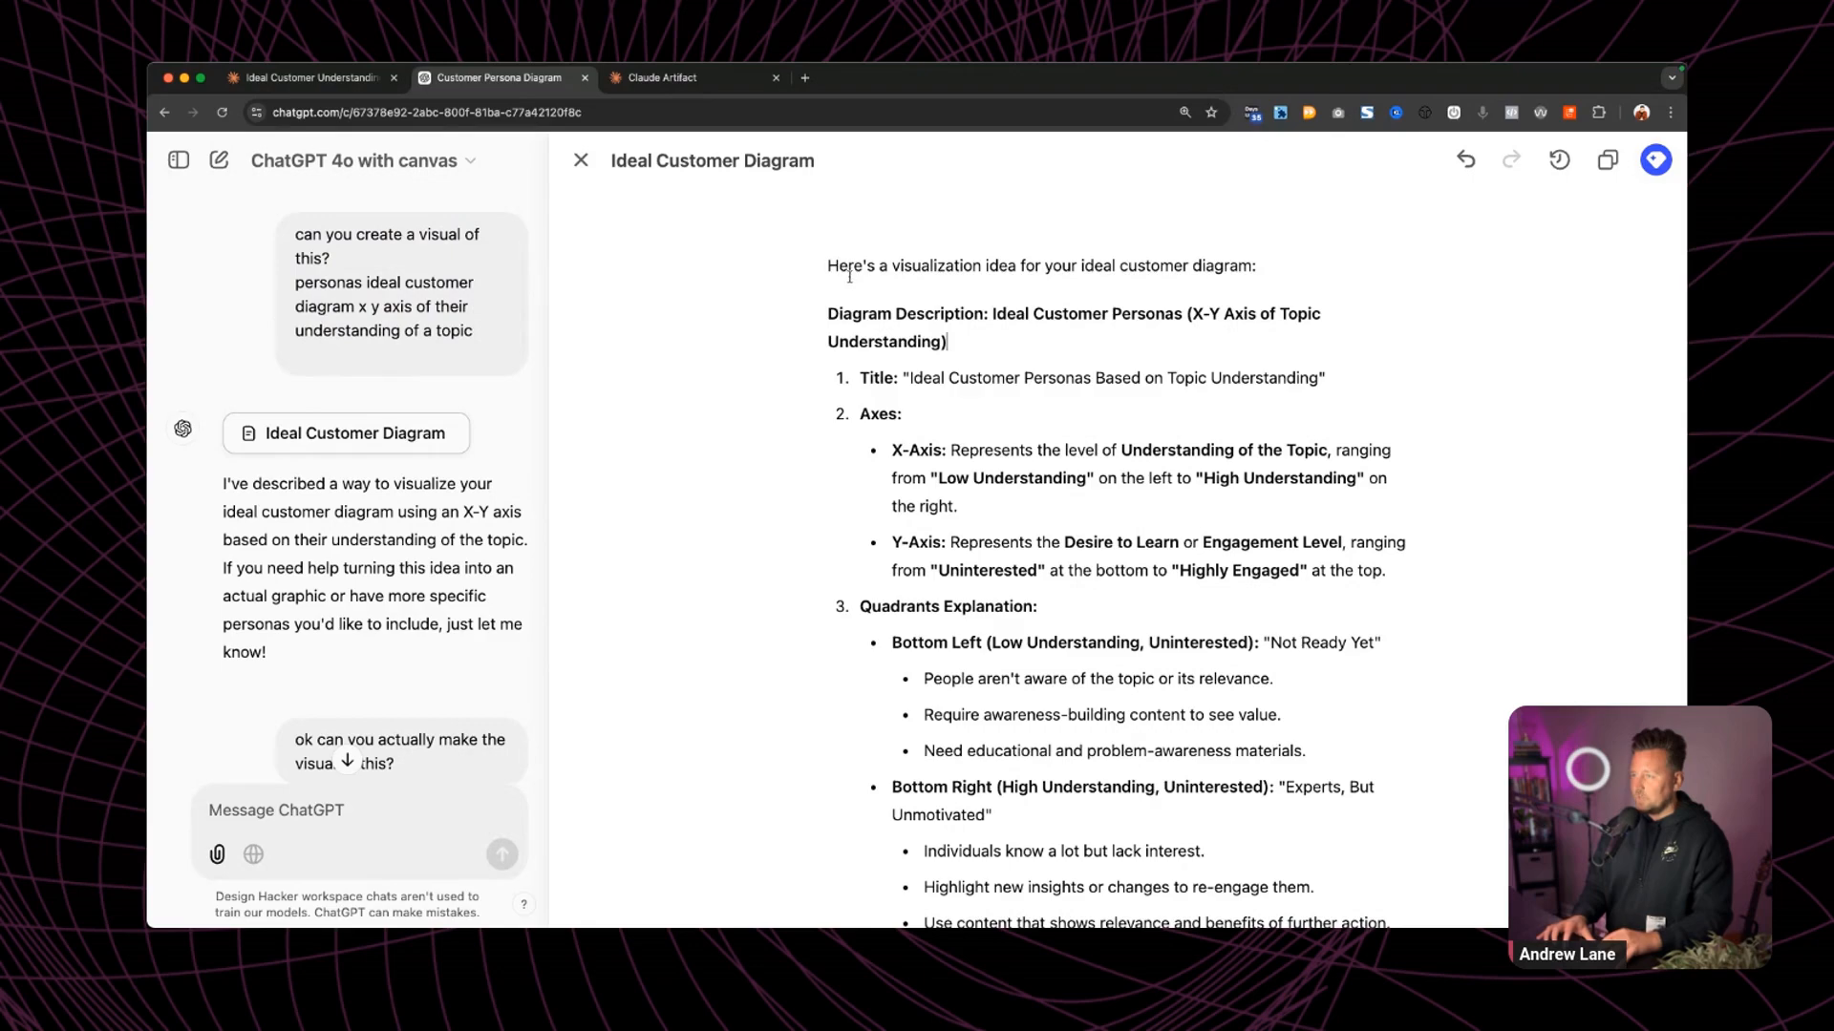
pyautogui.scroll(-11, 1032, 475)
pyautogui.moveTo(829, 267); pyautogui.dragTo(1032, 481)
pyautogui.scroll(5, 1032, 480)
pyautogui.scroll(-3, 373, 468)
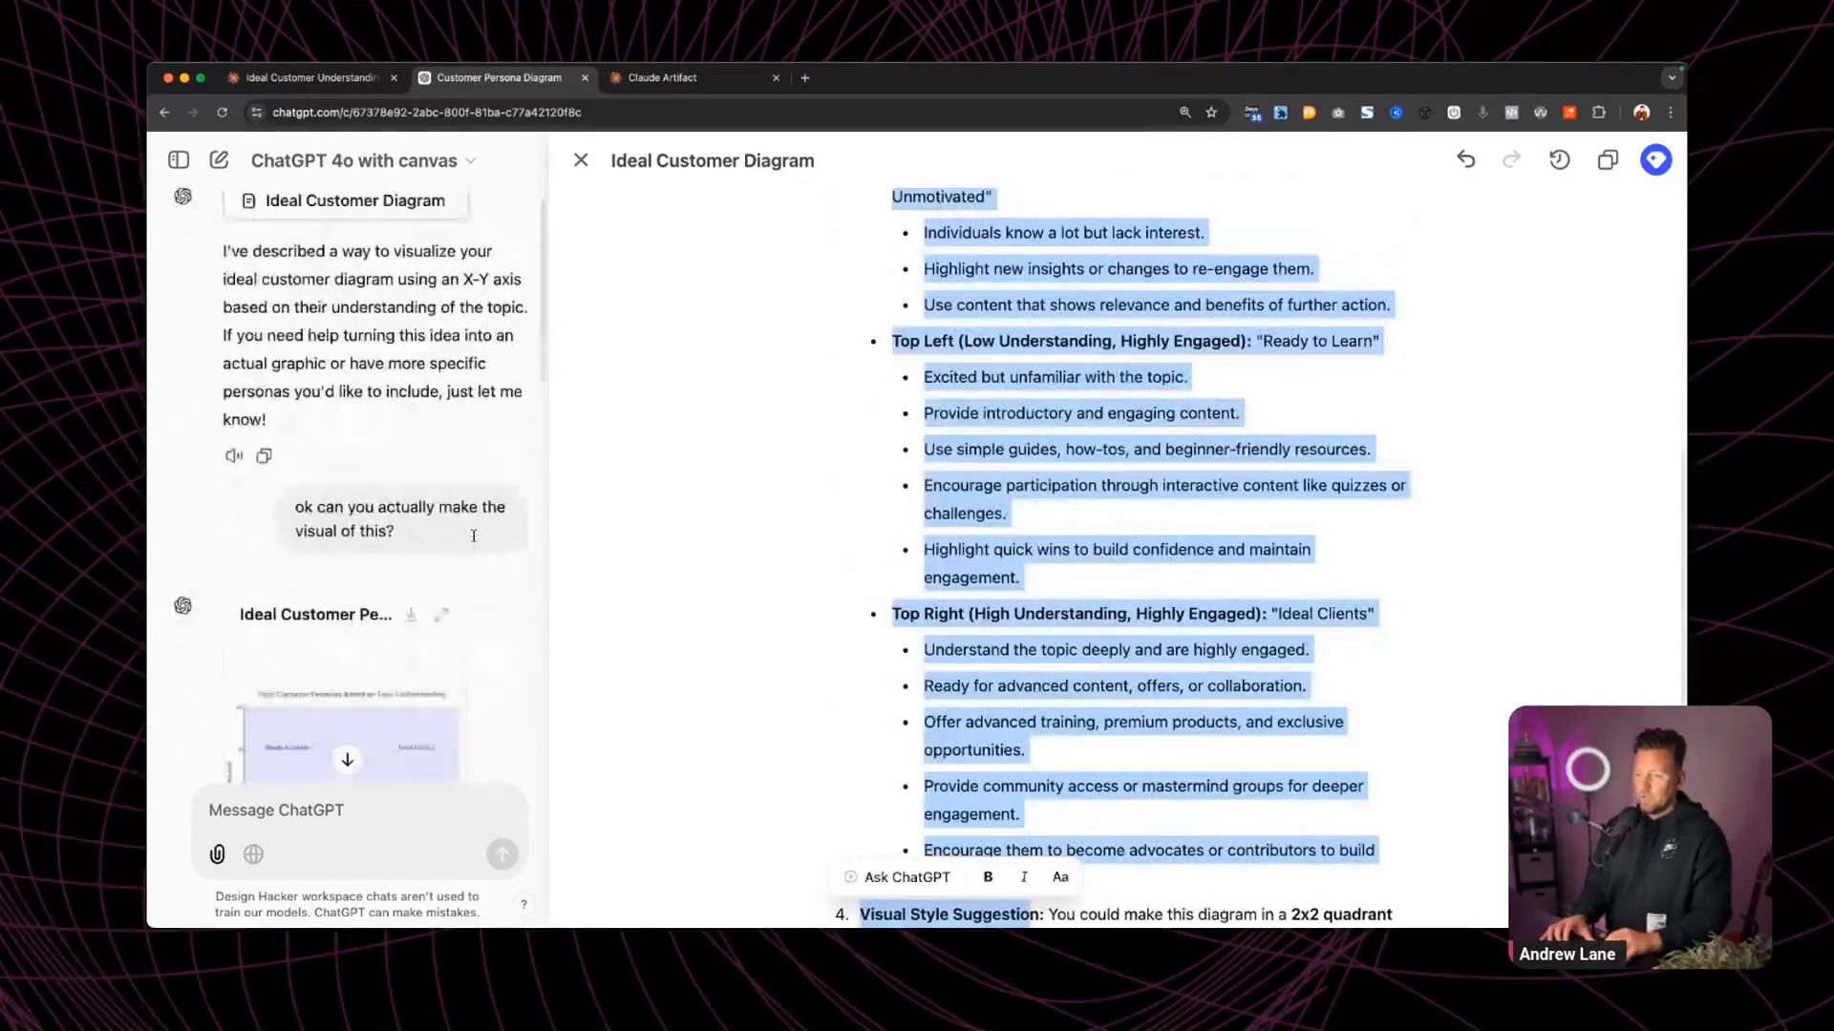
pyautogui.scroll(-1, 374, 470)
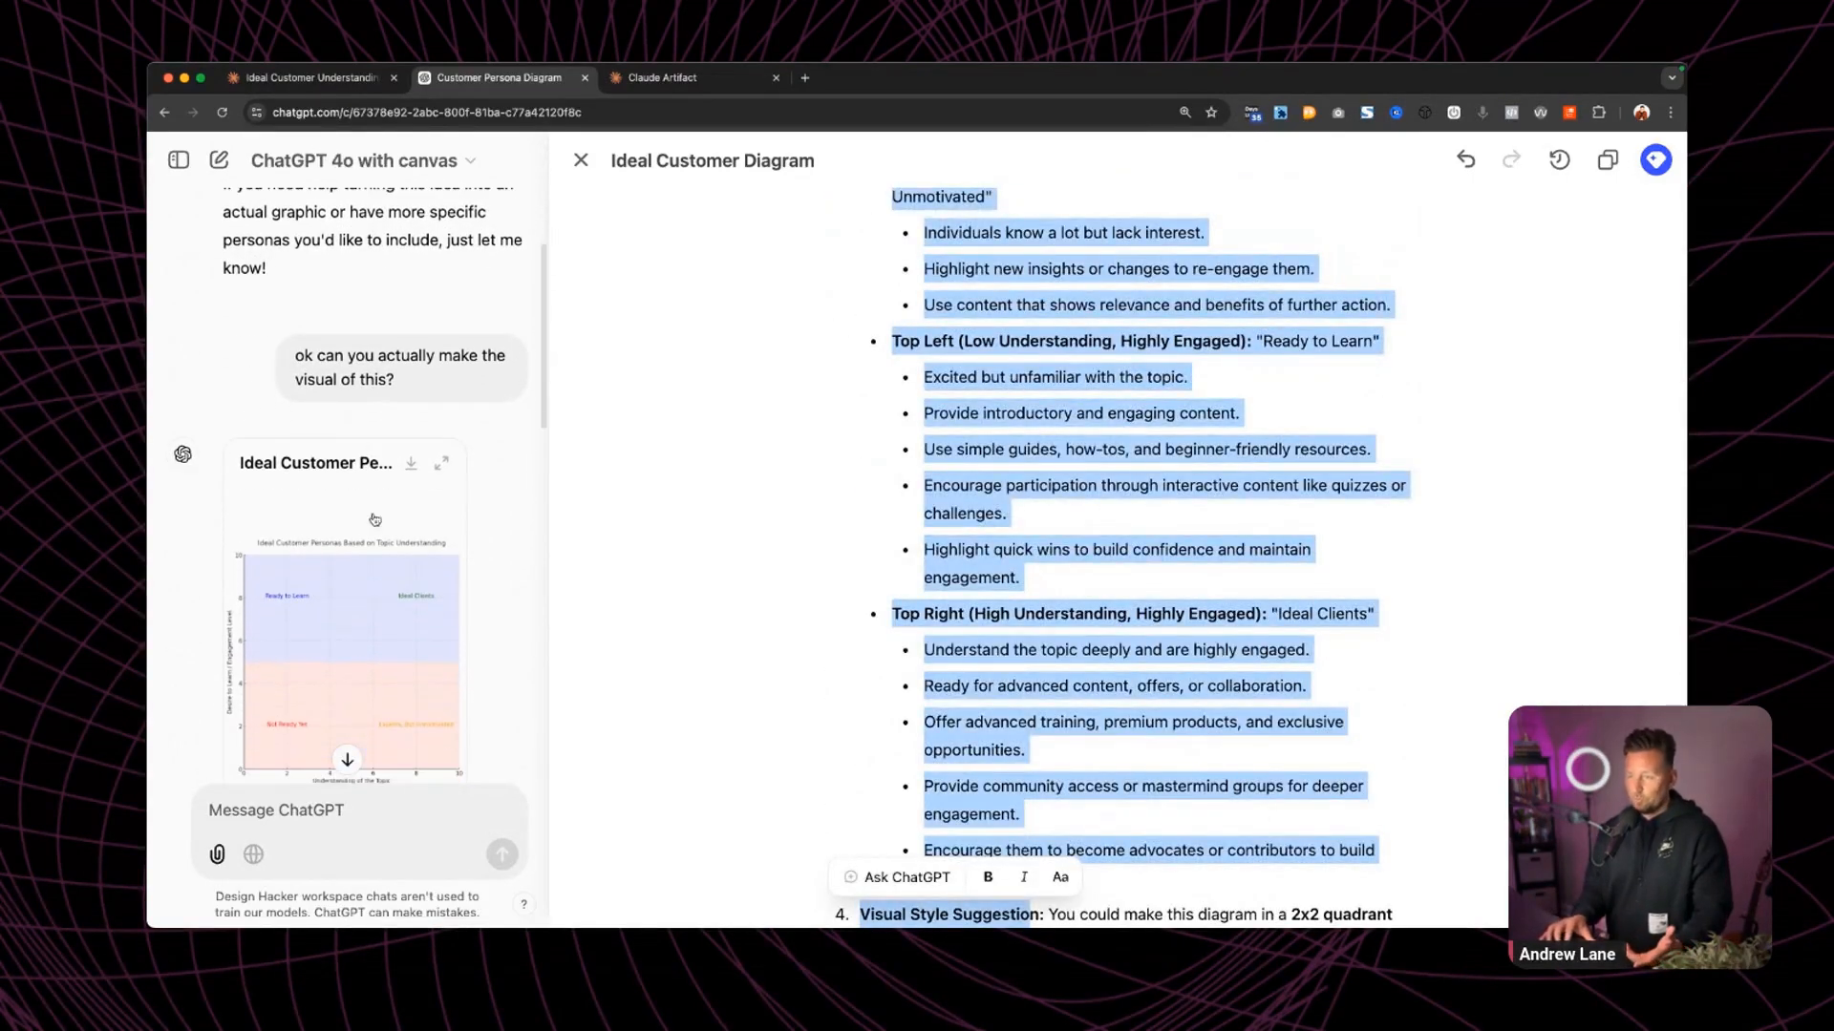
# Expand ChatGPT's Ideal Customer Personas chart and review the follow-up prompts, highlighting the one asking for three bullets under "Ready to Learn".
pyautogui.click(445, 462)
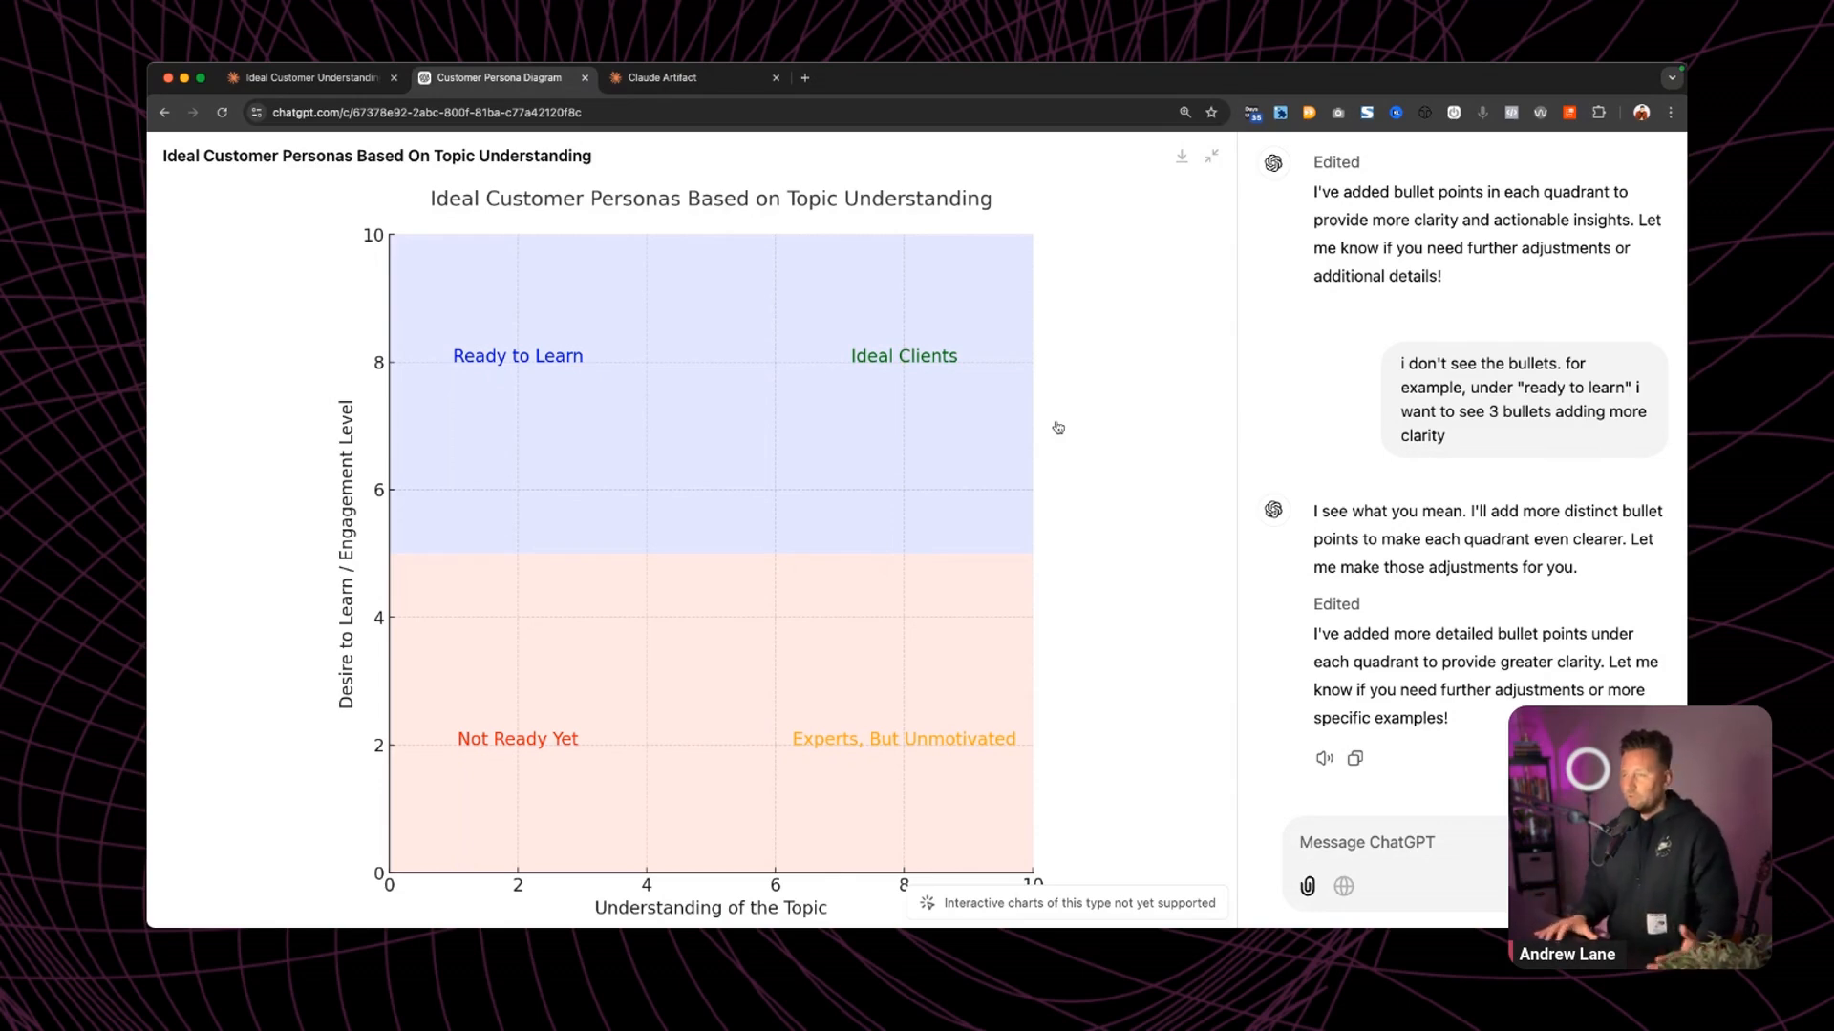
pyautogui.scroll(15, 1458, 482)
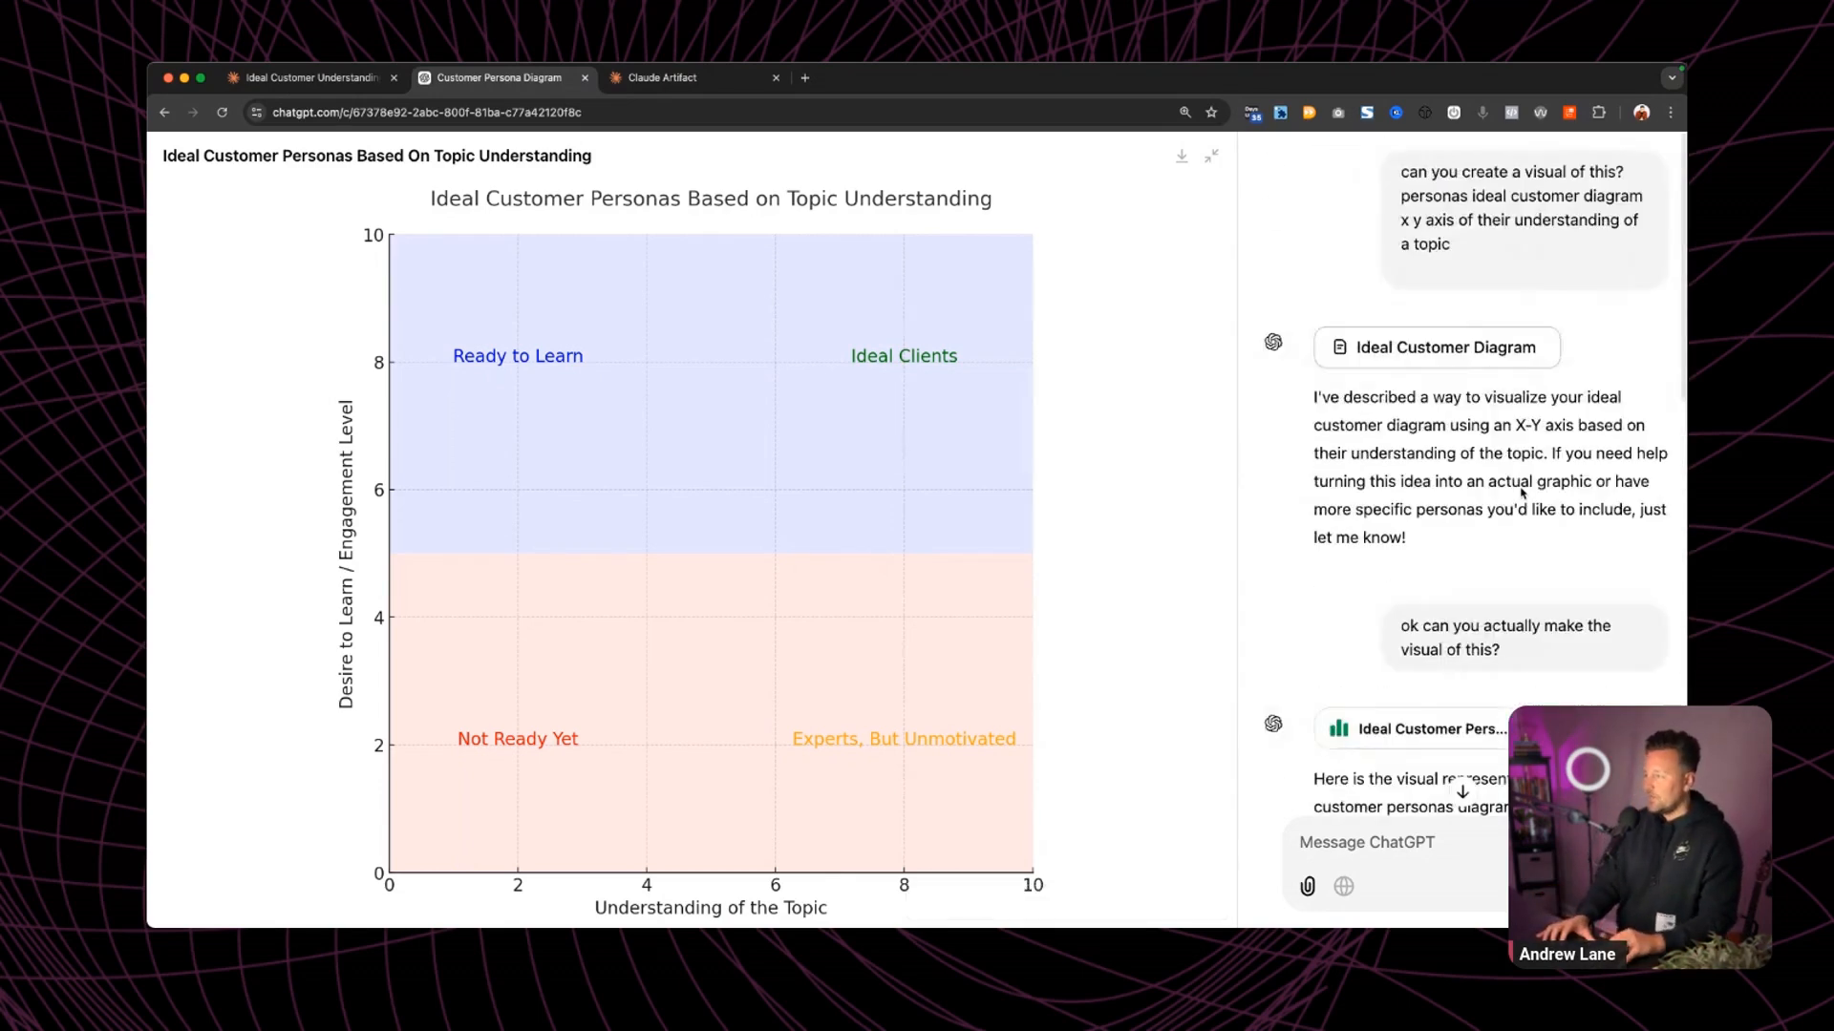
pyautogui.scroll(-2, 1458, 482)
pyautogui.tripleClick(1457, 482)
pyautogui.click(1457, 483)
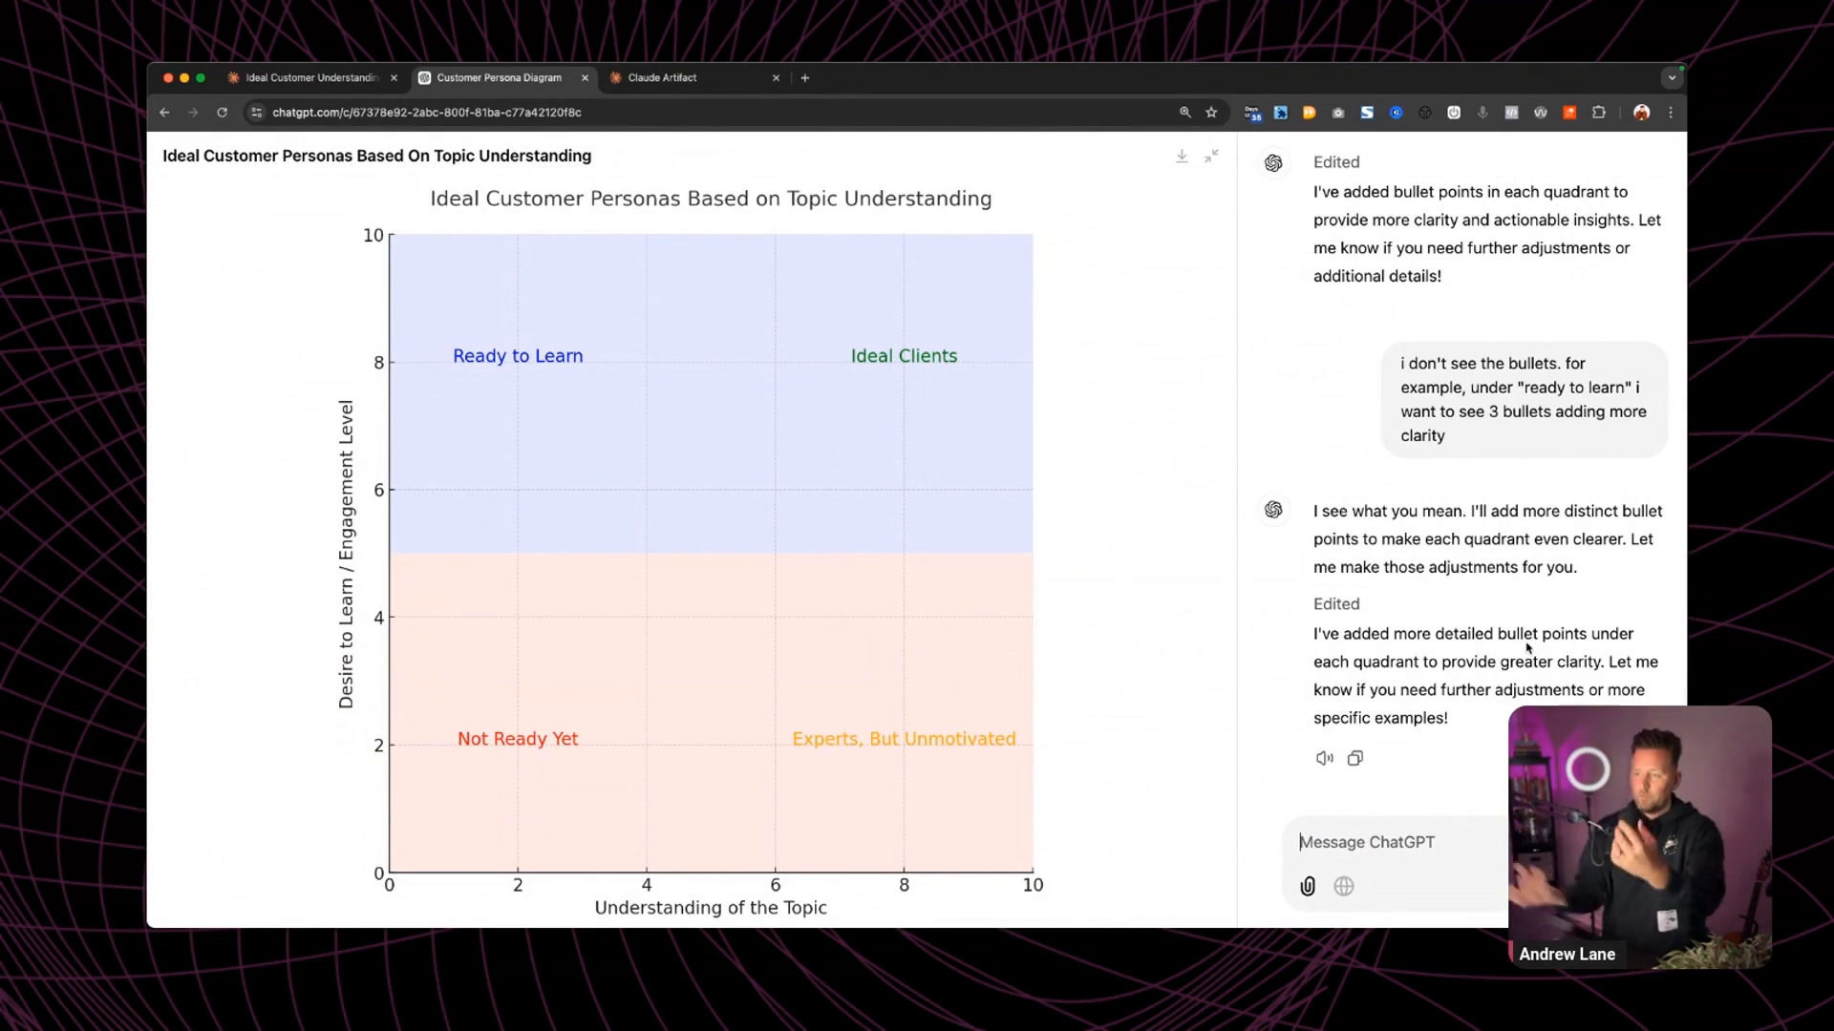
pyautogui.scroll(2, 1527, 647)
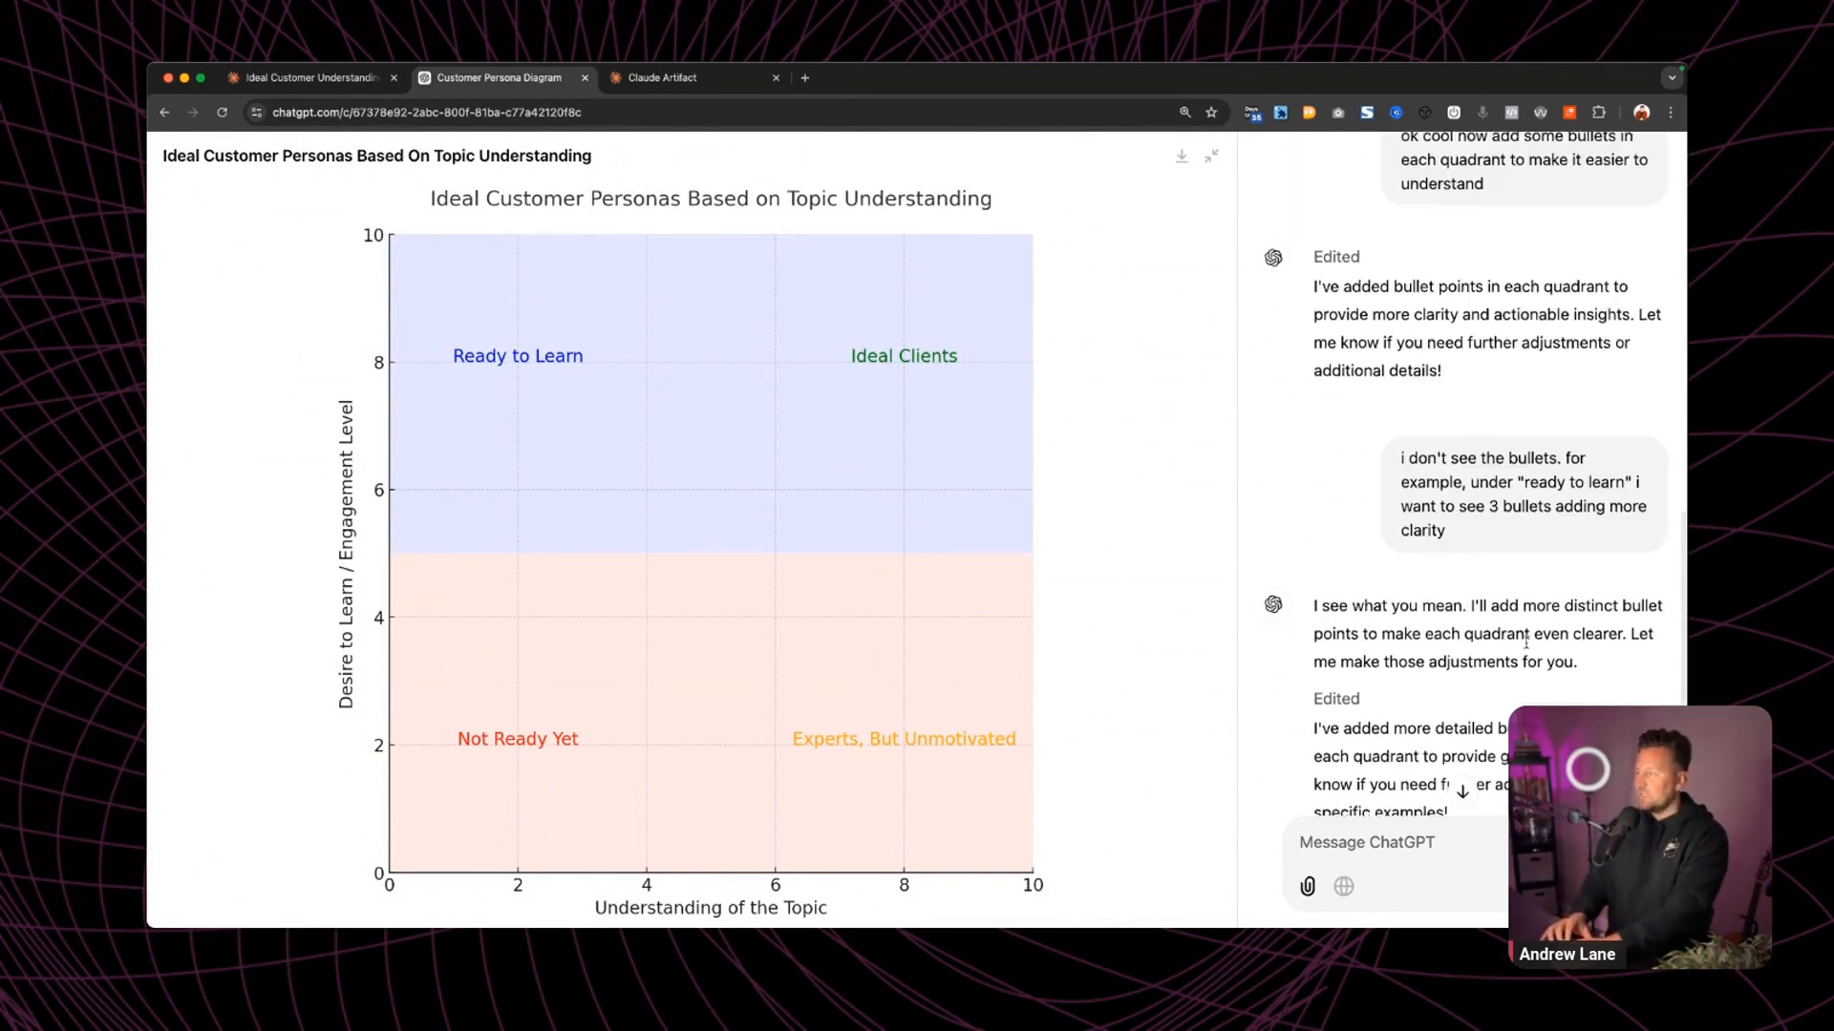
pyautogui.tripleClick(1467, 516)
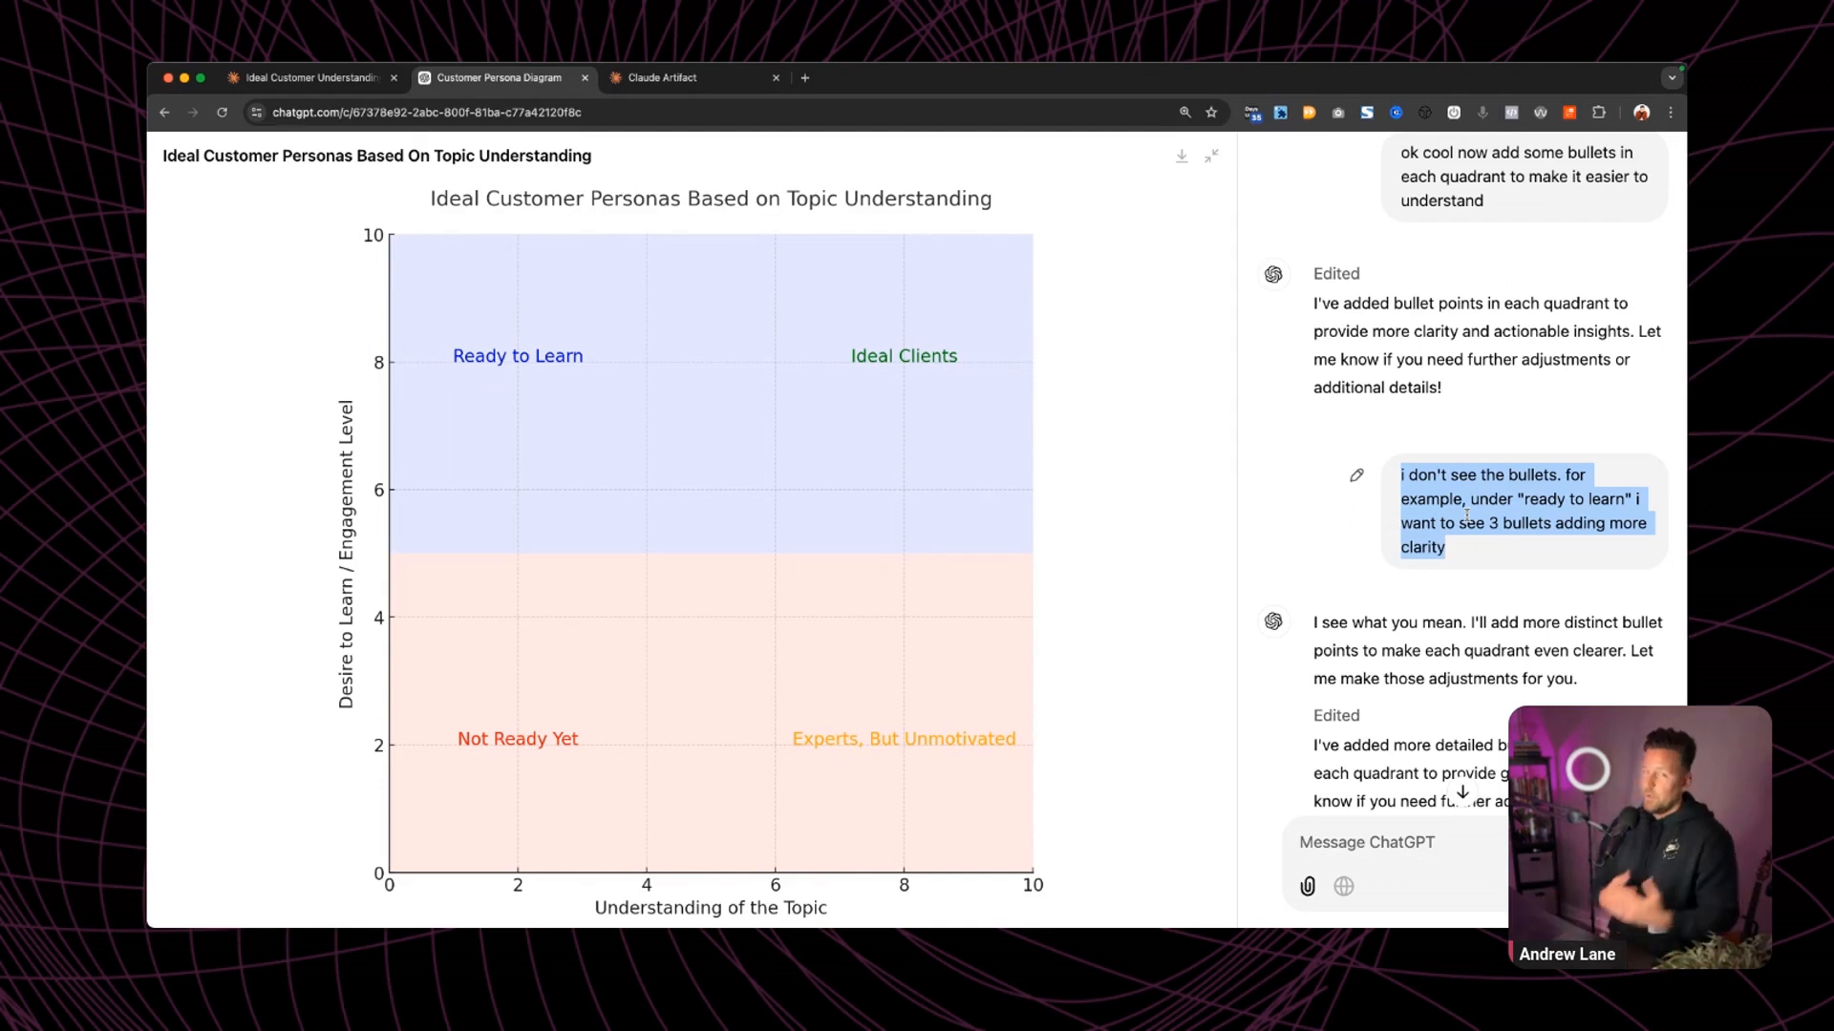
pyautogui.click(1392, 384)
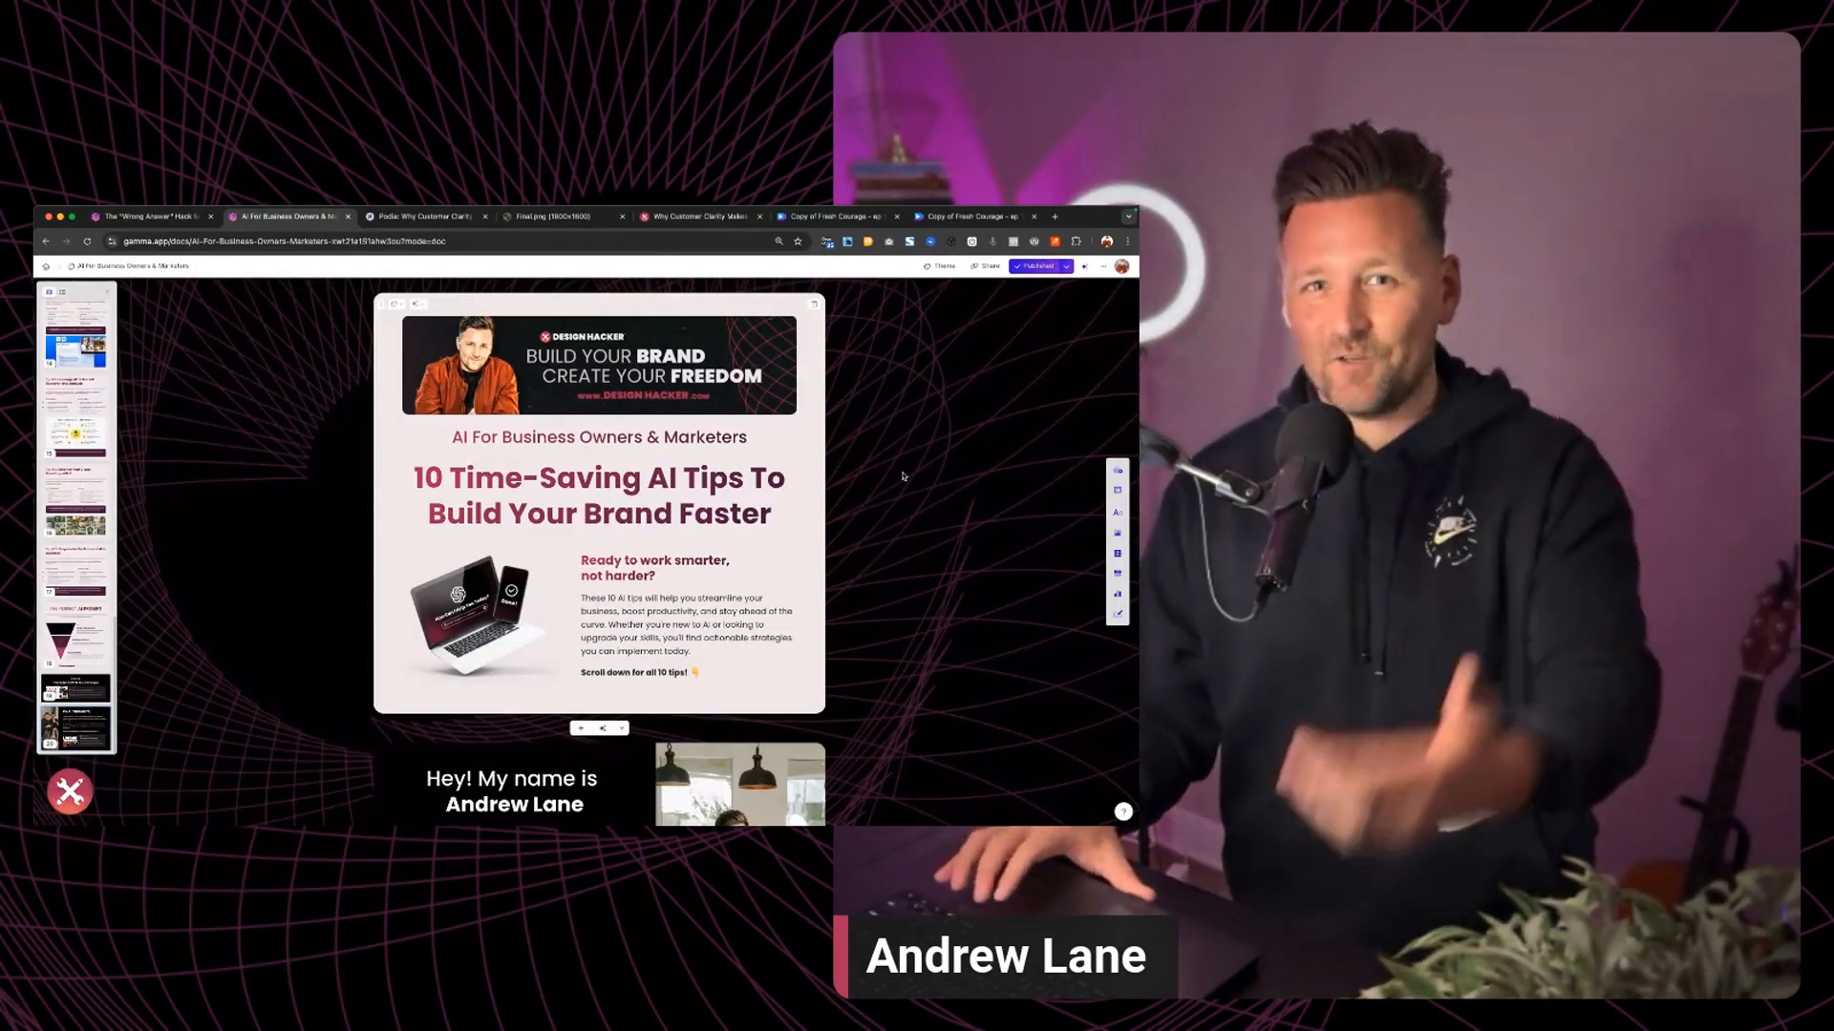
# Look through the "10 Time-Saving AI Tips To Build Your Brand Faster" document down to its recommended tools and return to its title card.
pyautogui.scroll(-10, 902, 475)
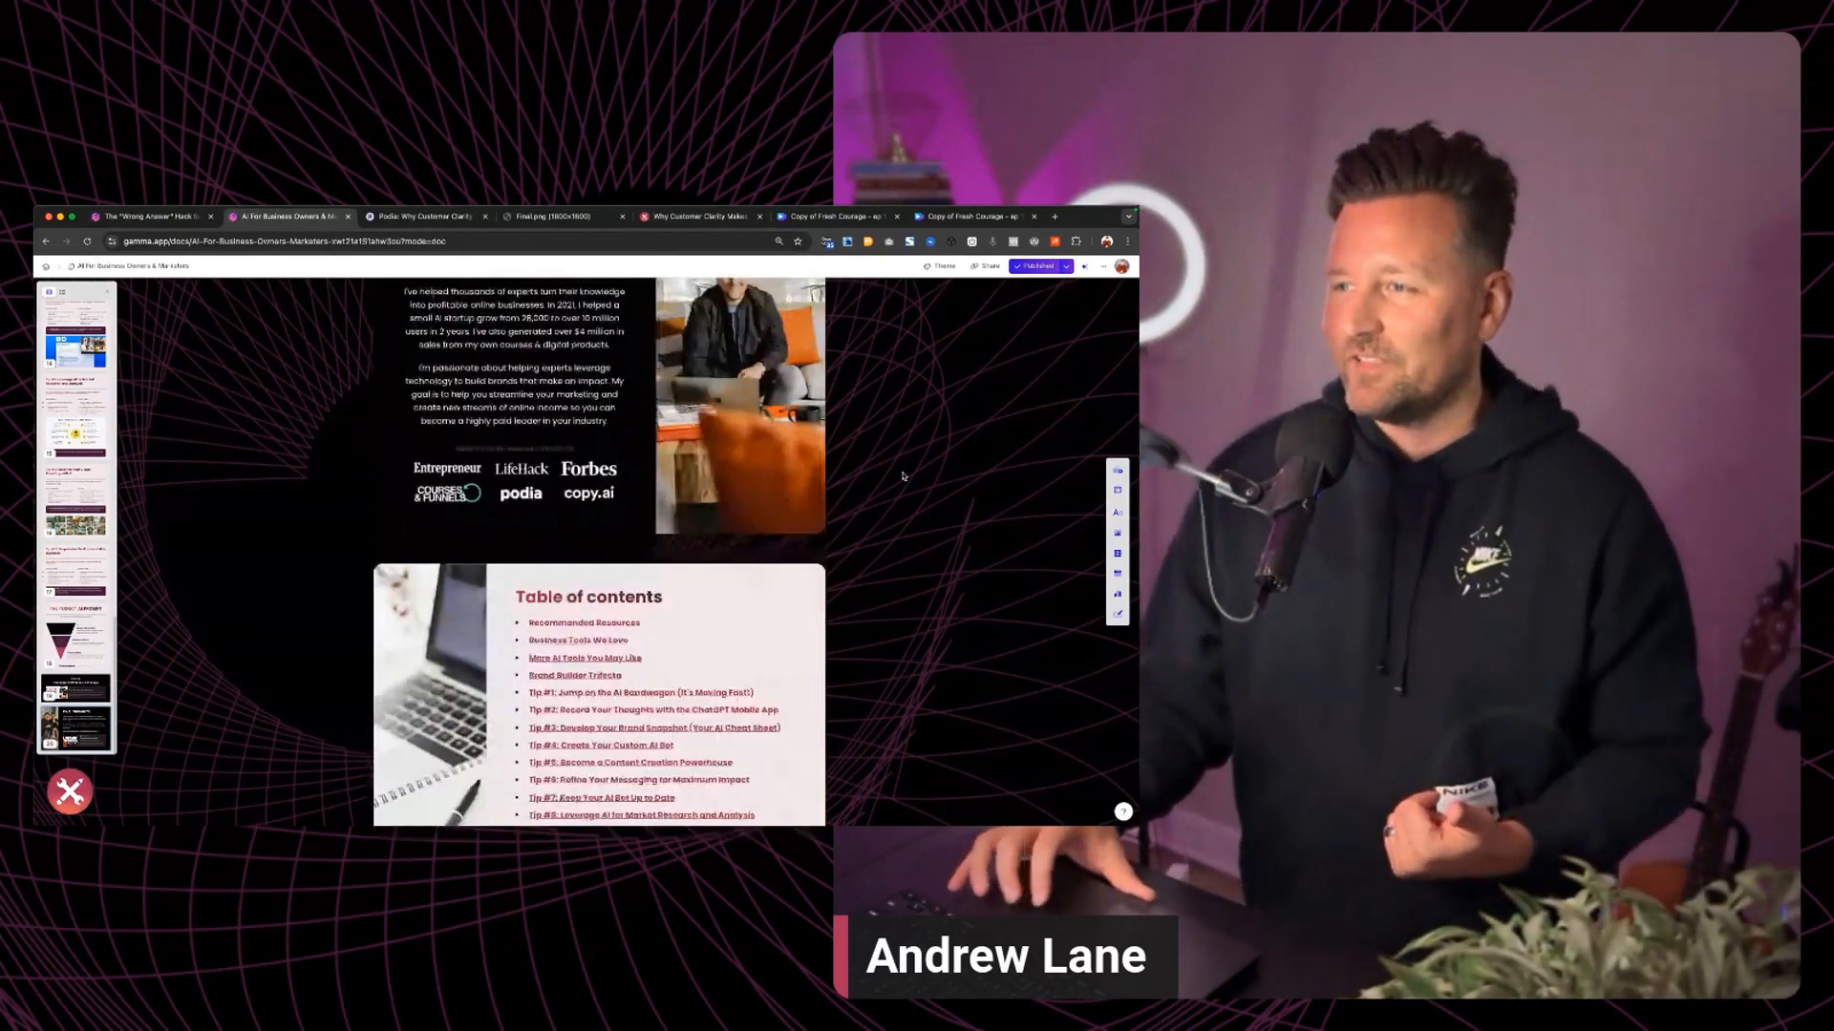
pyautogui.scroll(-15, 902, 475)
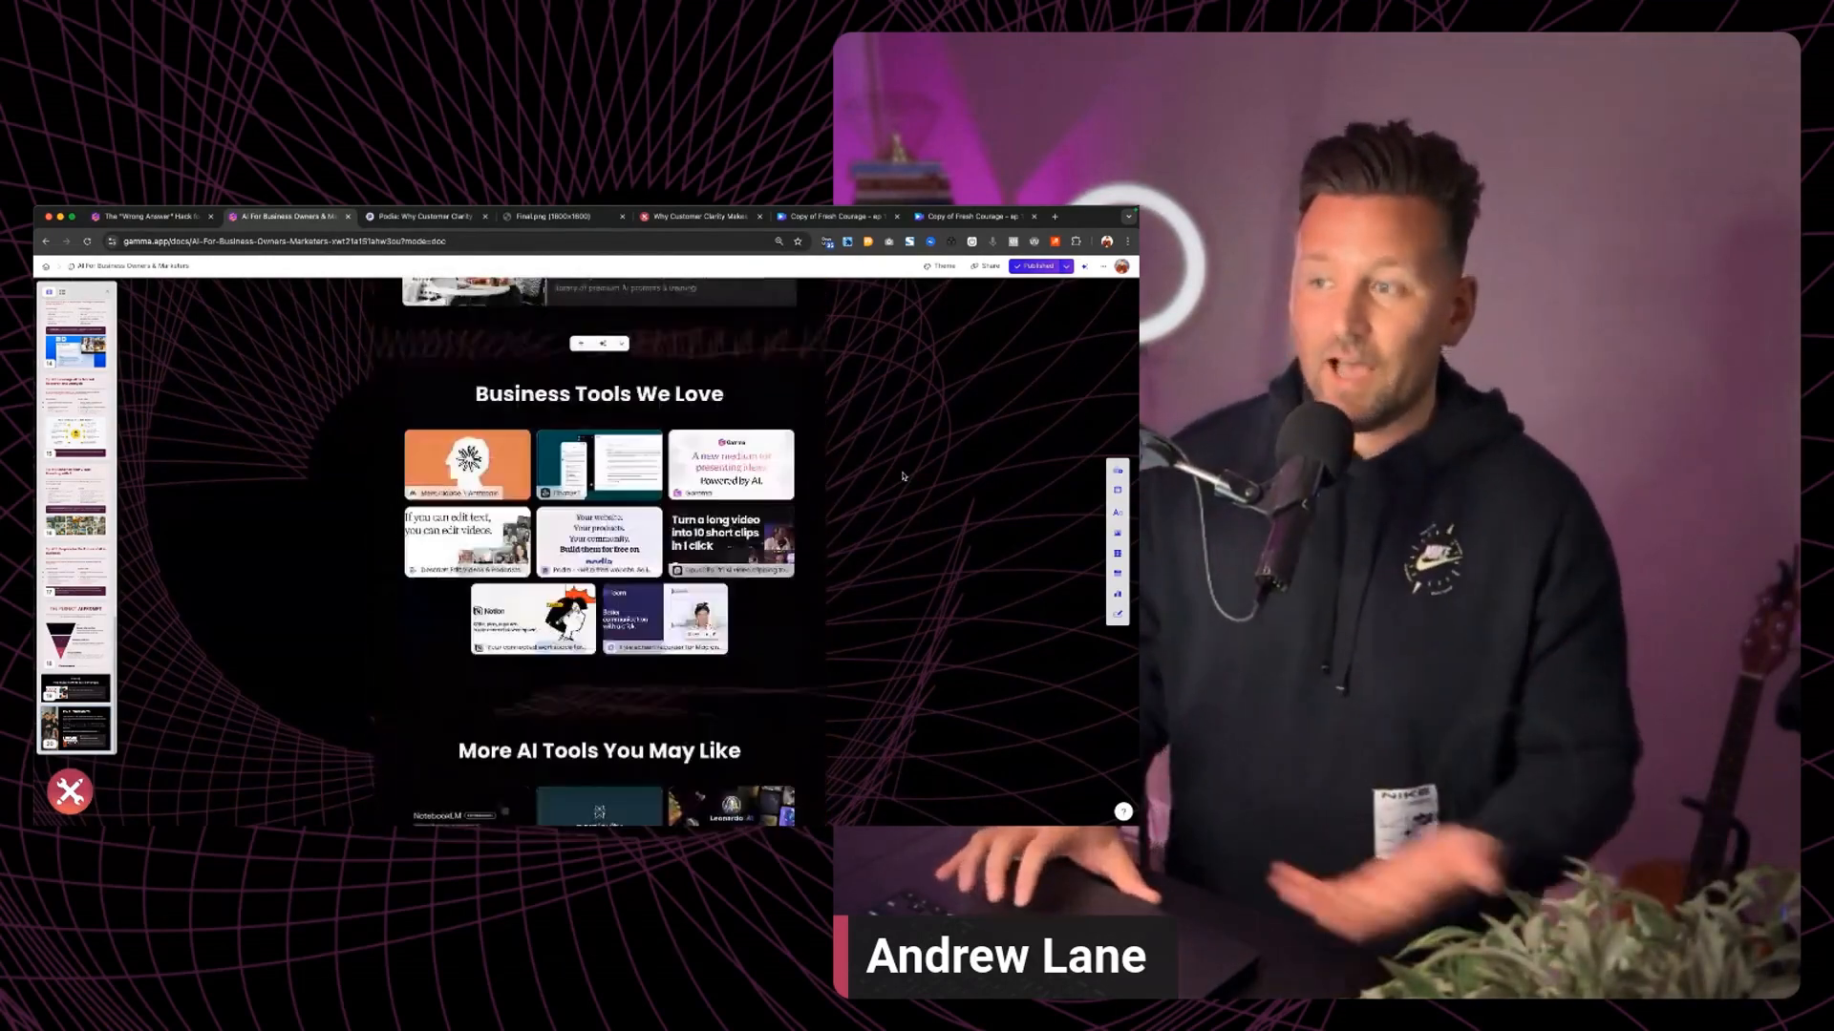
pyautogui.scroll(20, 903, 475)
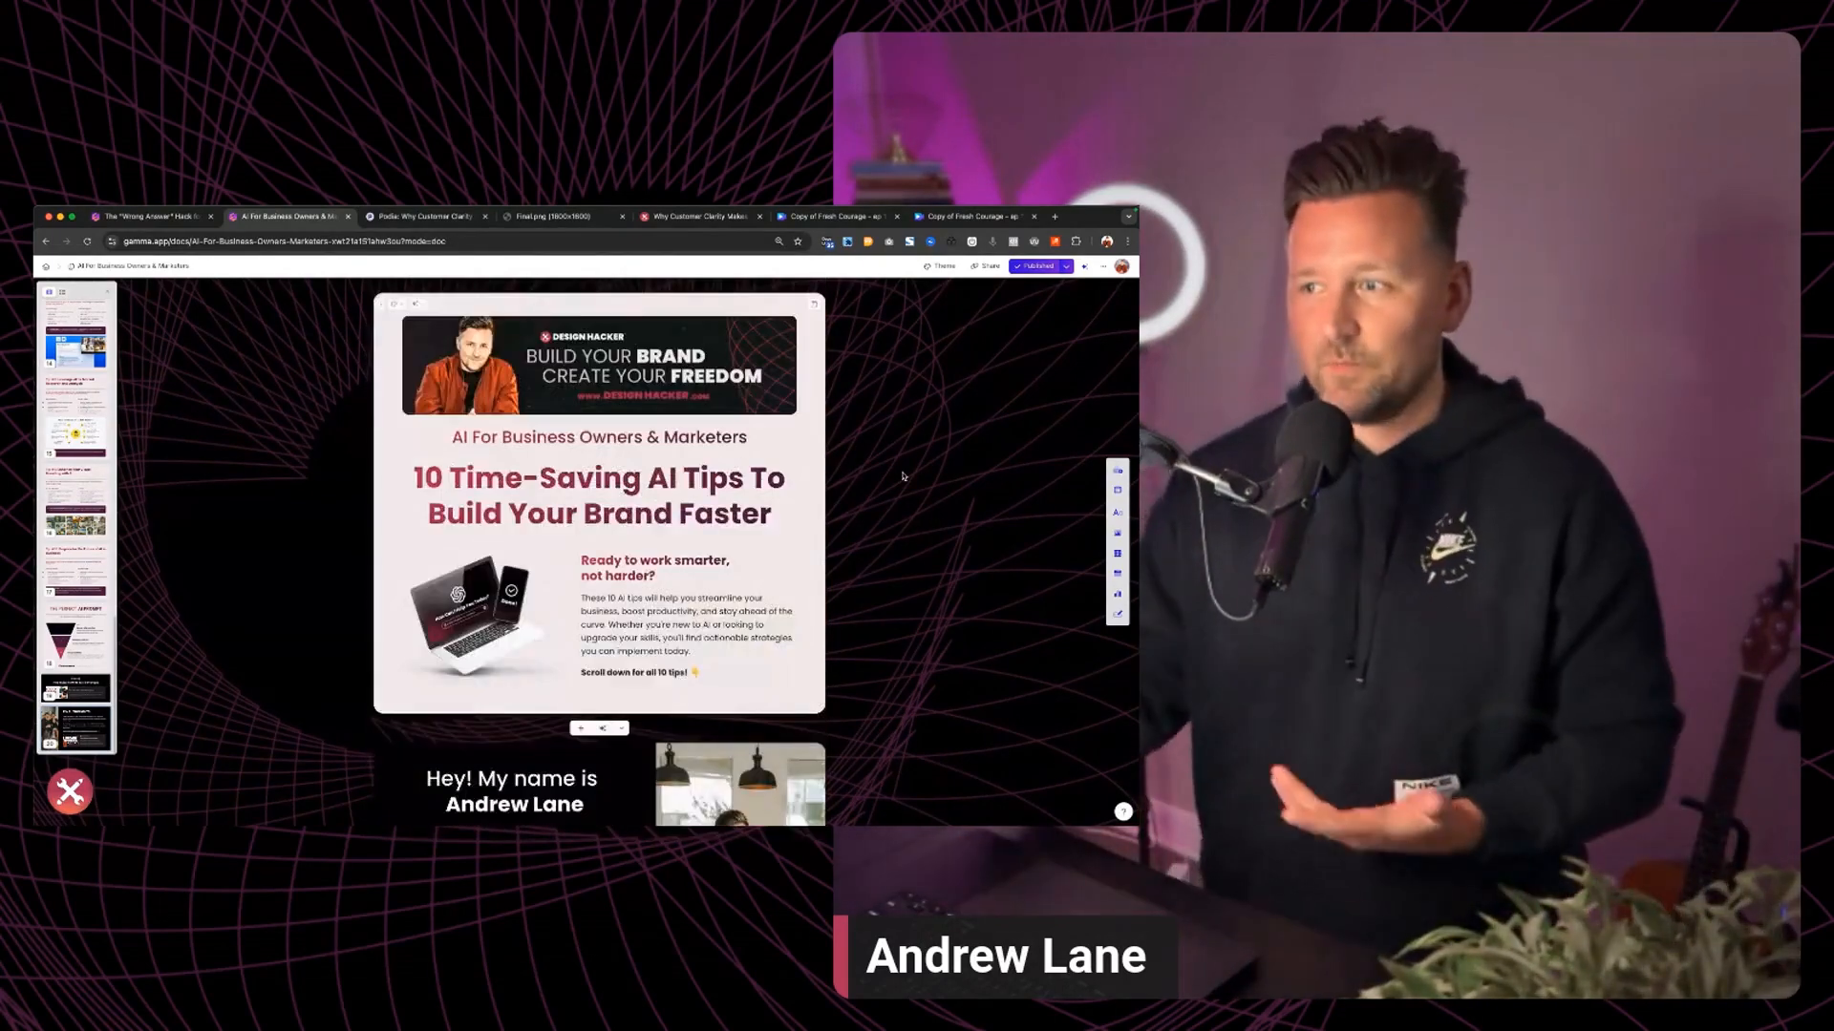